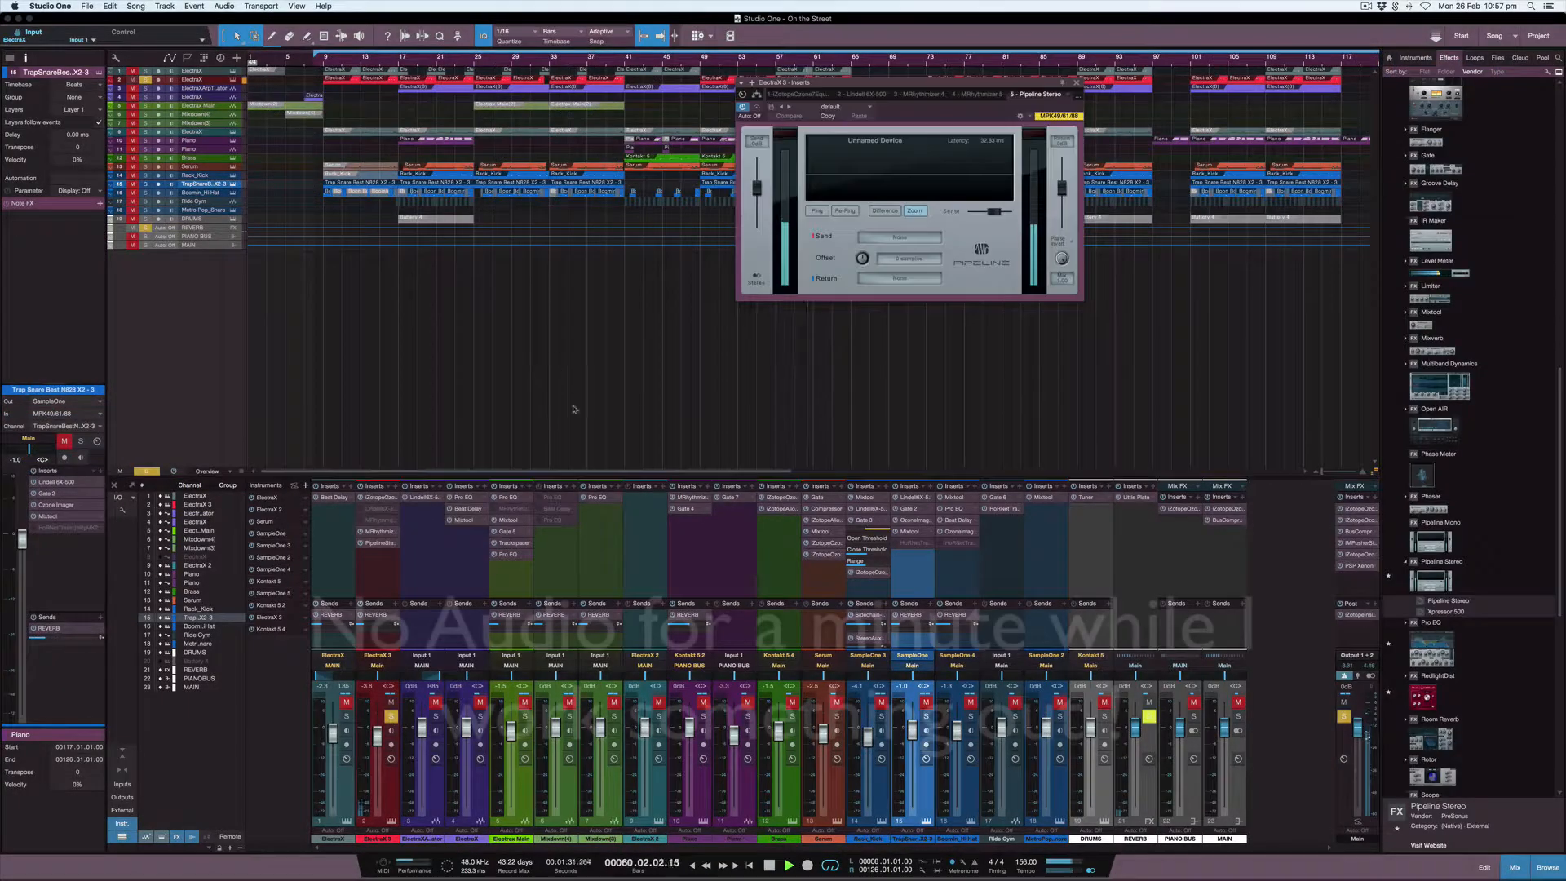
# Route the Pipeline Stereo insert's send to a Sub output and its return to an interface input, and ping the loop.
pyautogui.click(899, 237)
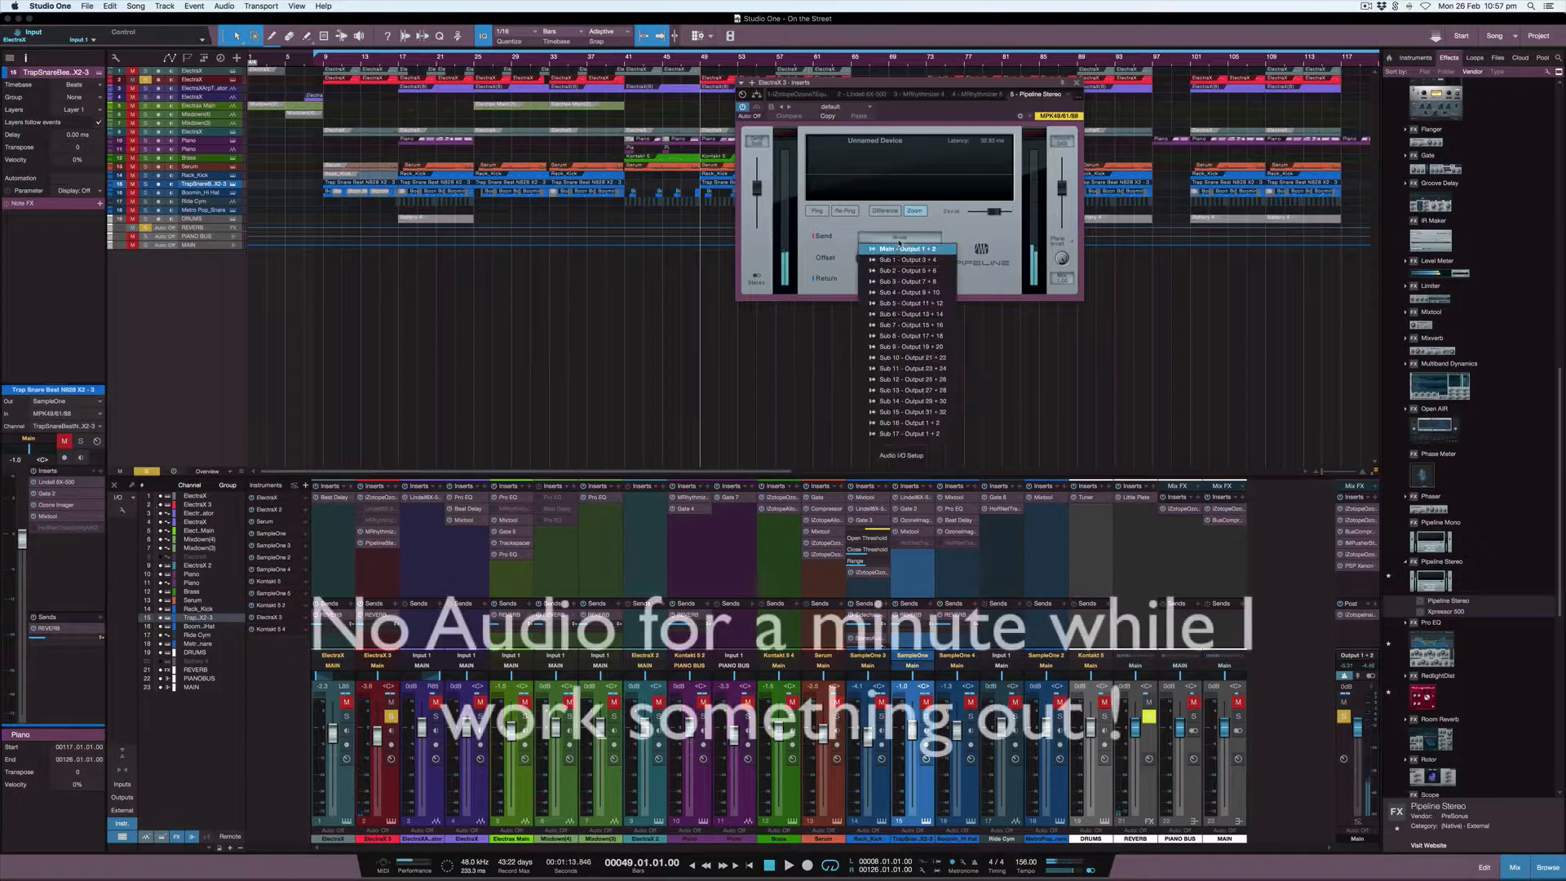
pyautogui.click(900, 326)
pyautogui.click(899, 279)
pyautogui.click(900, 356)
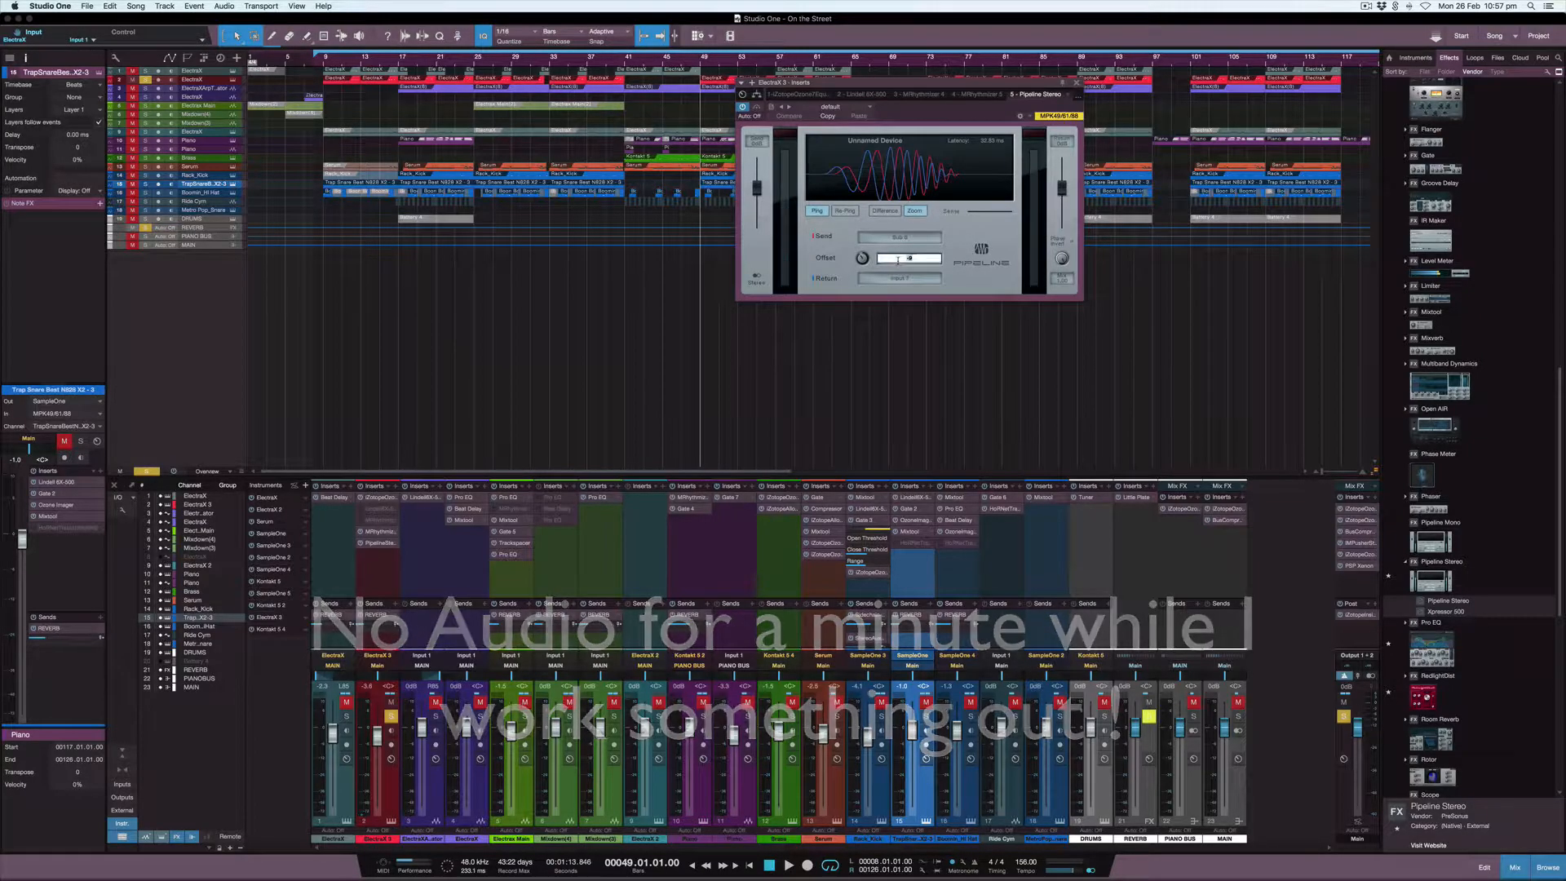
pyautogui.click(816, 210)
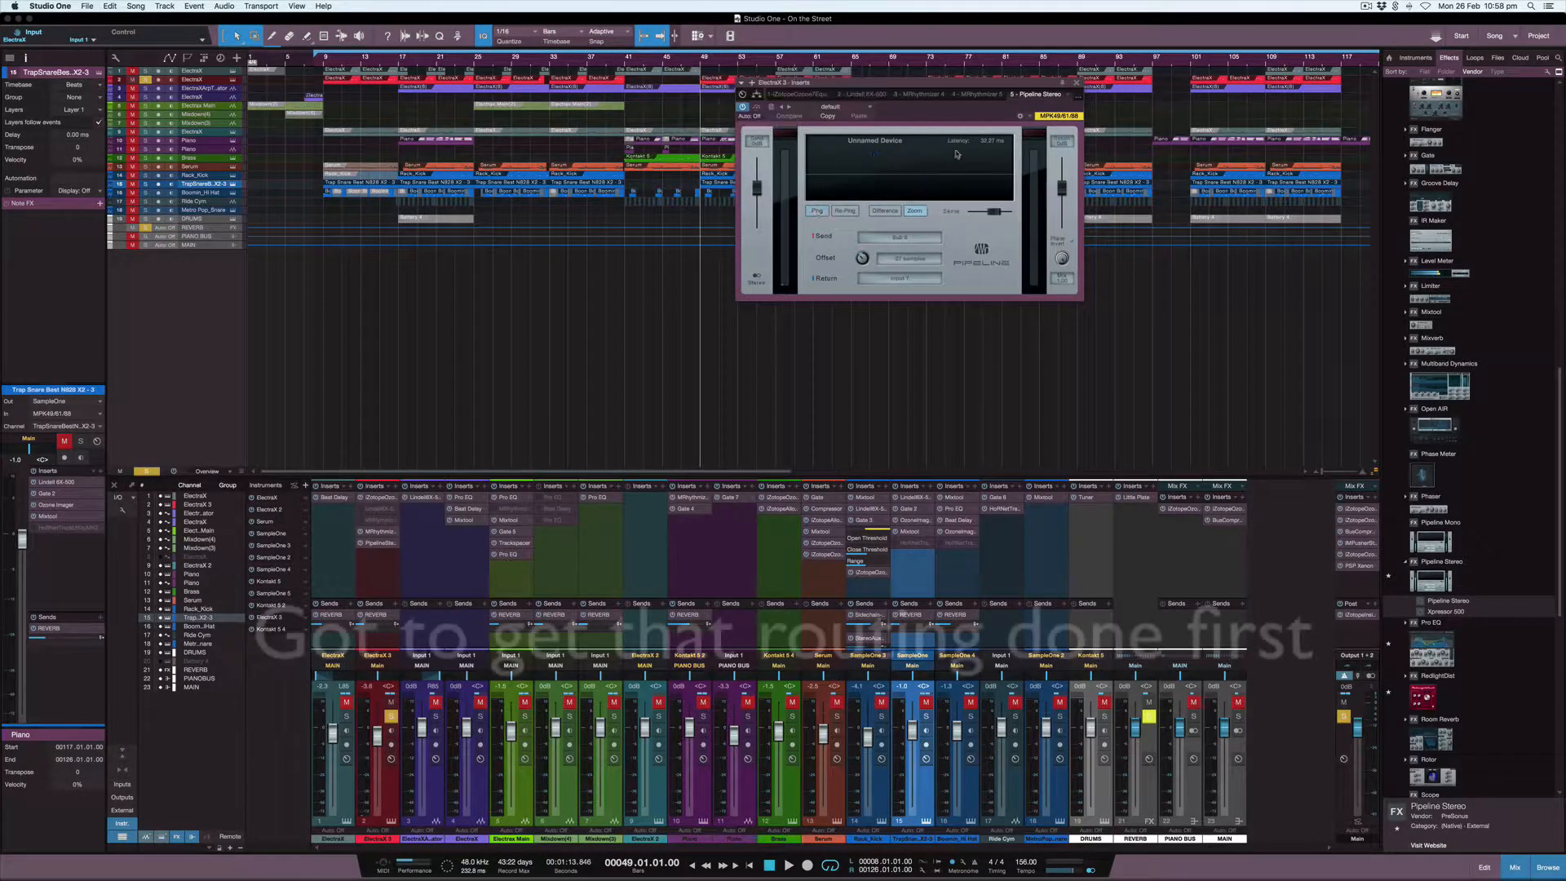
pyautogui.click(717, 863)
pyautogui.click(374, 548)
pyautogui.click(899, 278)
pyautogui.click(900, 356)
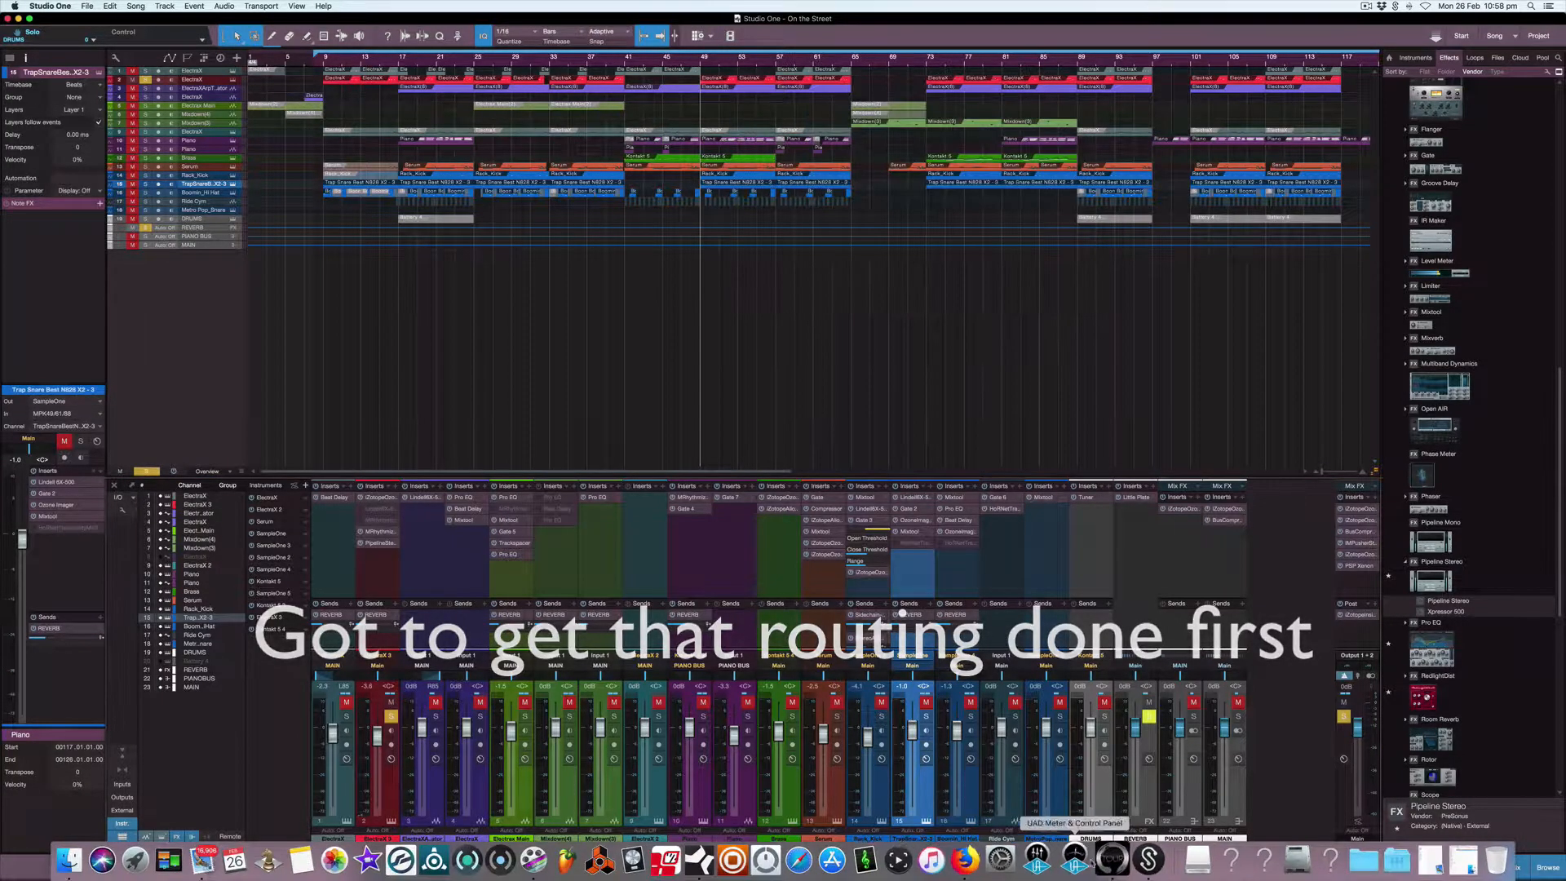
# Switch to the Zen Tour control panel and add the VEQ-HA32C vintage EQ to the TB PLAY 13/14 effects channel.
pyautogui.click(1115, 861)
pyautogui.click(571, 364)
pyautogui.click(975, 387)
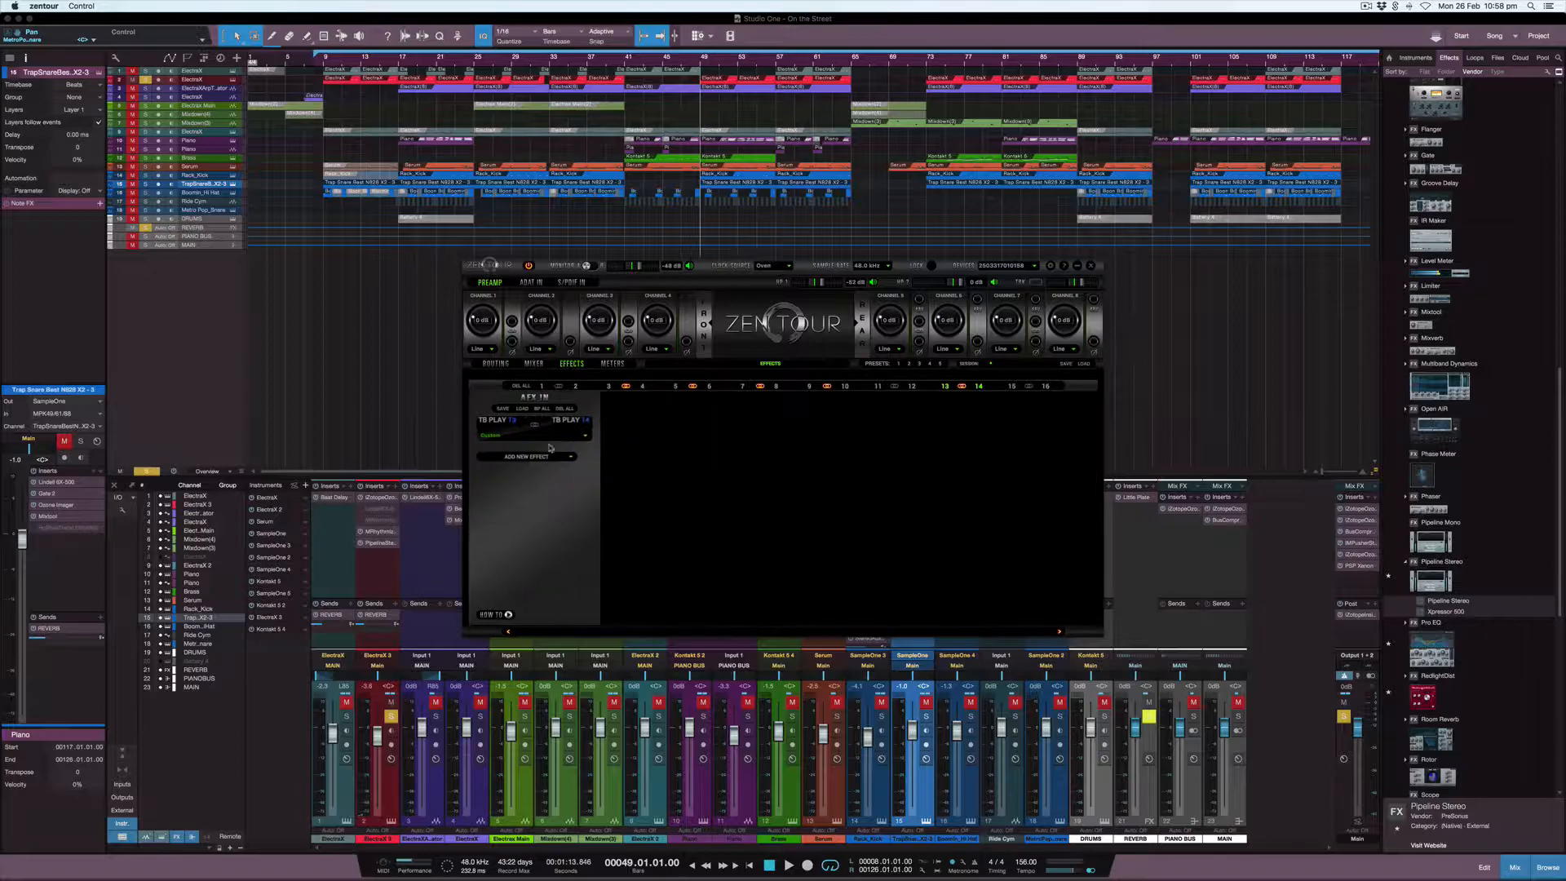
pyautogui.click(526, 456)
pyautogui.moveTo(522, 501)
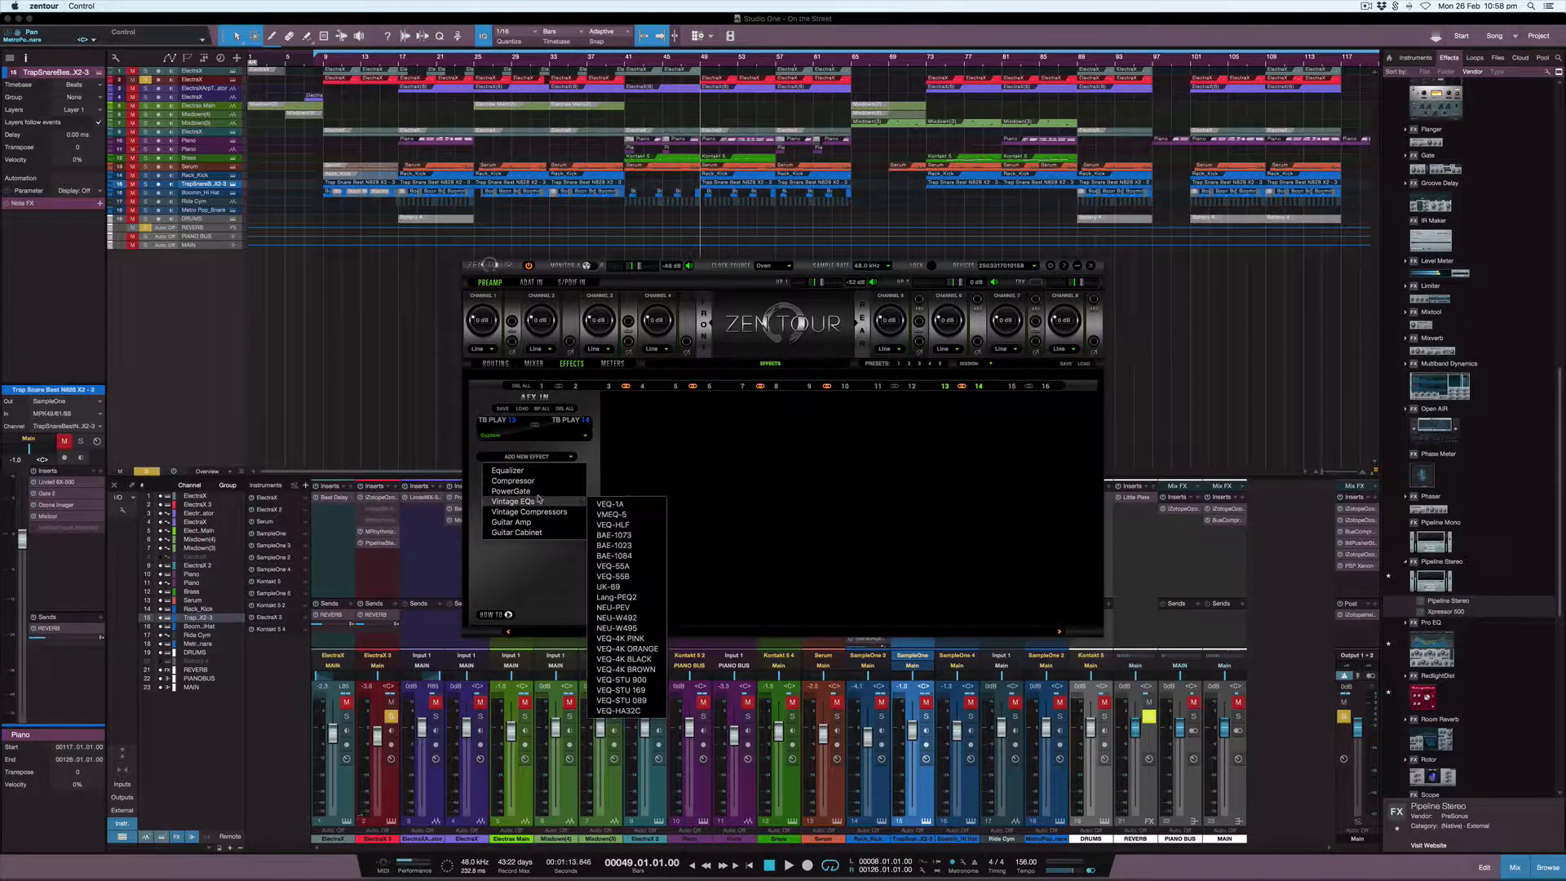
pyautogui.click(618, 710)
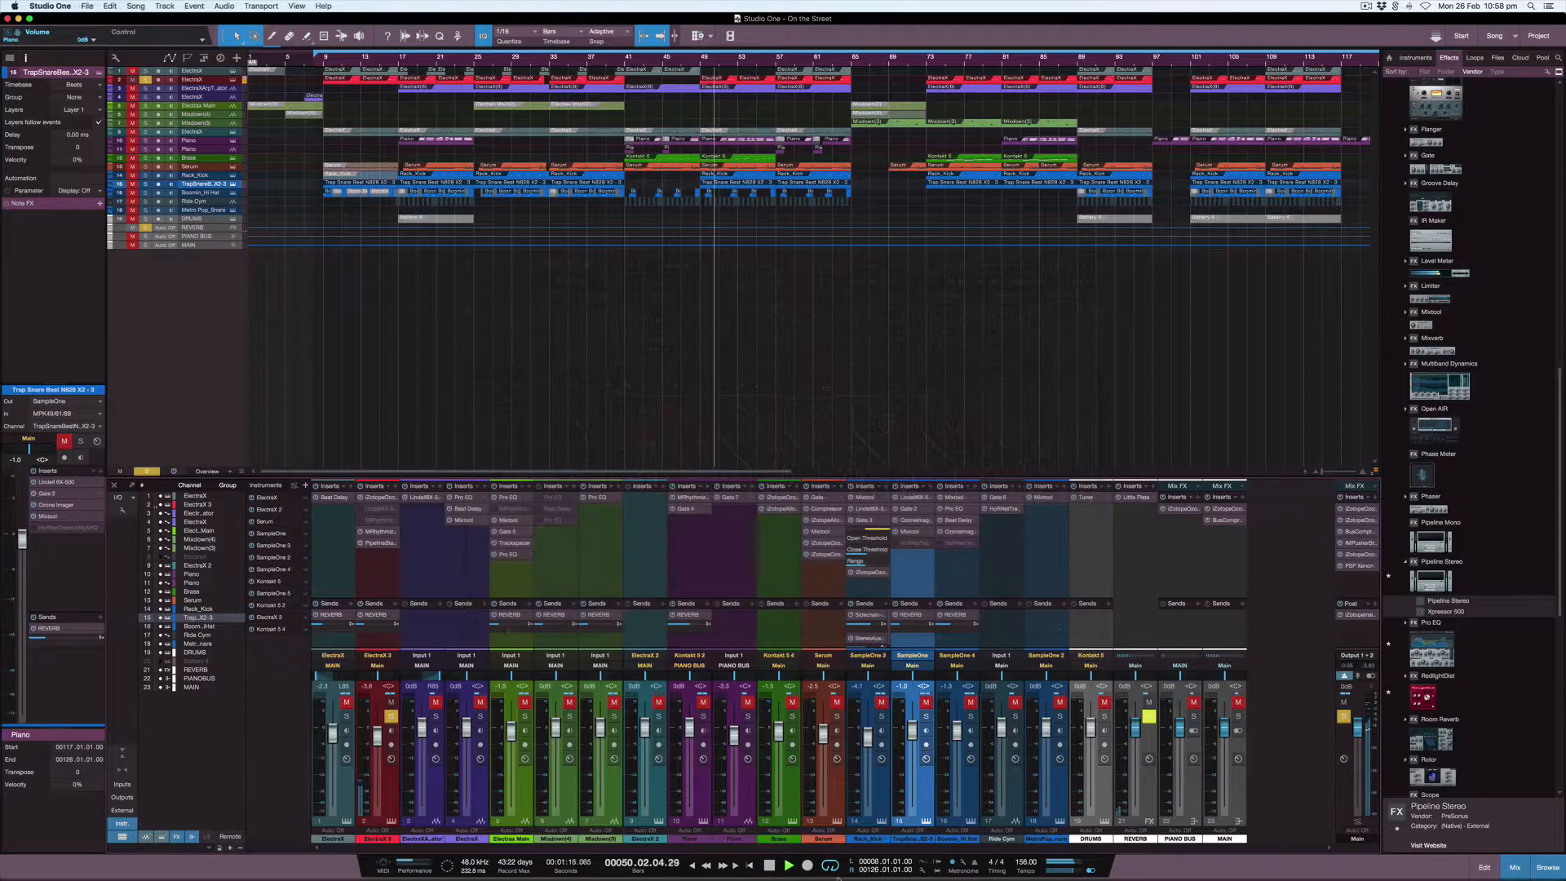
# Bring up the enlarged VEQ-HA32C during playback and try different high-pass and low-pass filter positions.
pyautogui.moveTo(839, 861)
pyautogui.click(1116, 859)
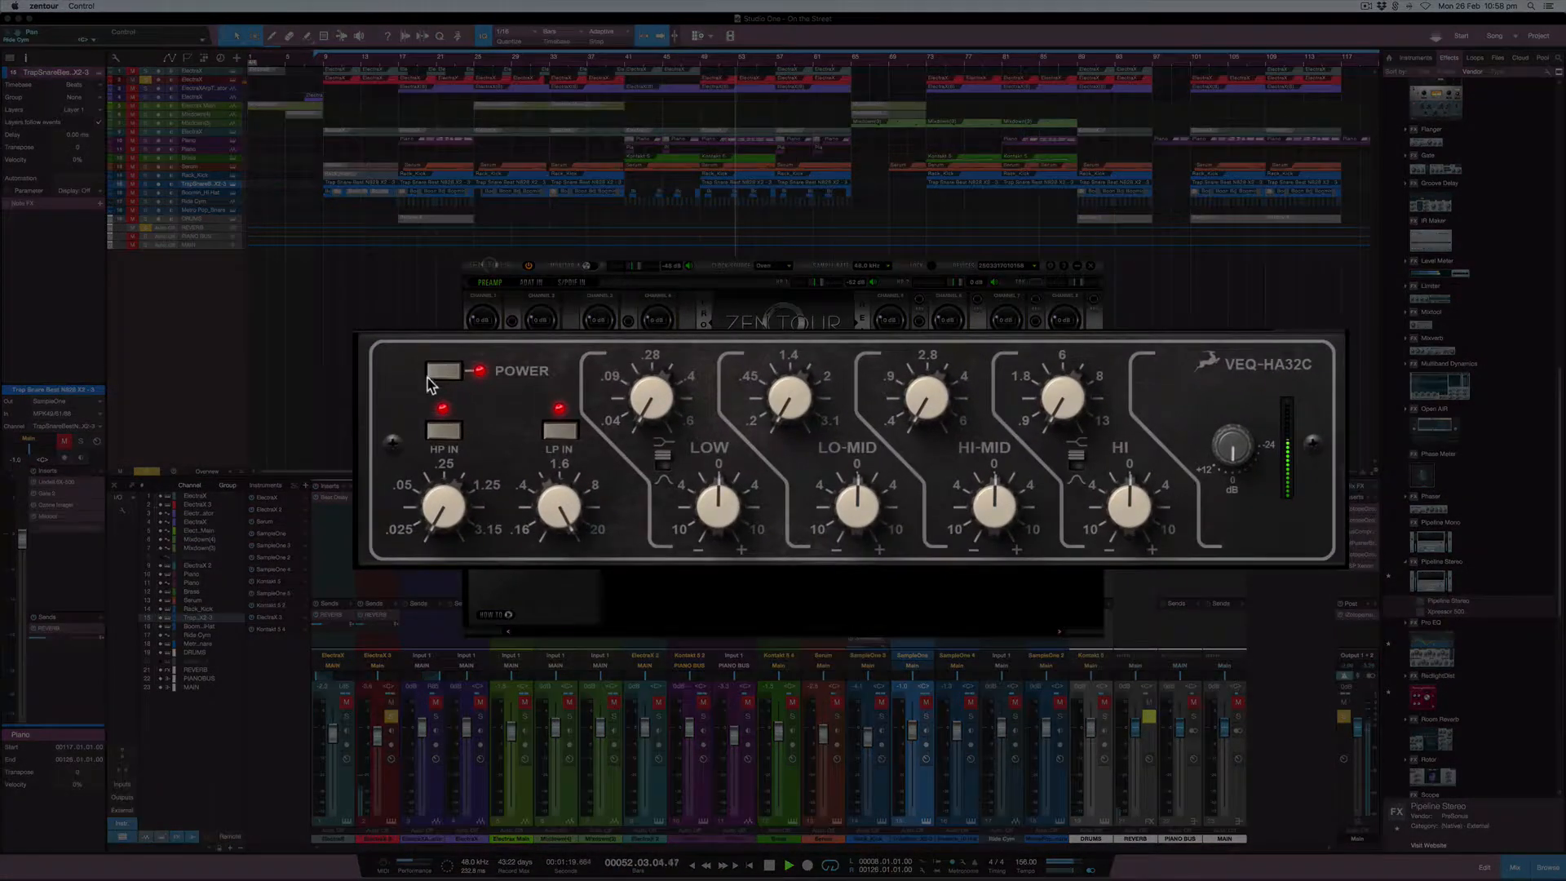
pyautogui.click(645, 410)
pyautogui.click(441, 371)
pyautogui.moveTo(559, 513)
pyautogui.mouseDown()
pyautogui.moveTo(542, 563)
pyautogui.moveTo(543, 490)
pyautogui.mouseUp()
pyautogui.moveTo(430, 520); pyautogui.dragTo(431, 456)
pyautogui.moveTo(413, 316); pyautogui.dragTo(409, 351)
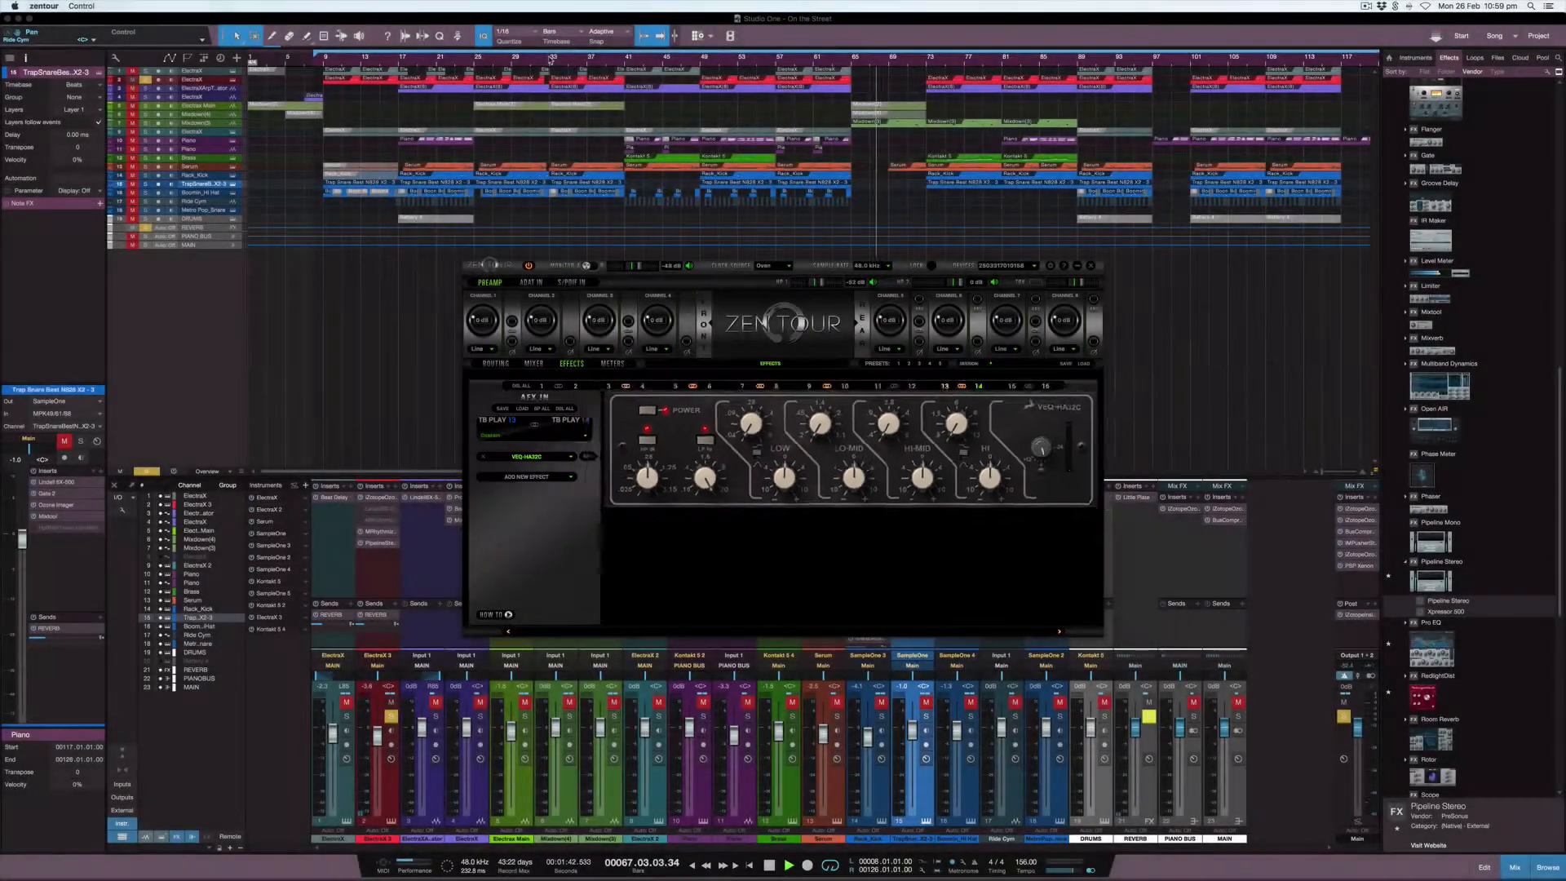
# Return to the Studio One arrangement and set the playback loop range from bar 49 to bar 57.
pyautogui.click(548, 215)
pyautogui.click(550, 216)
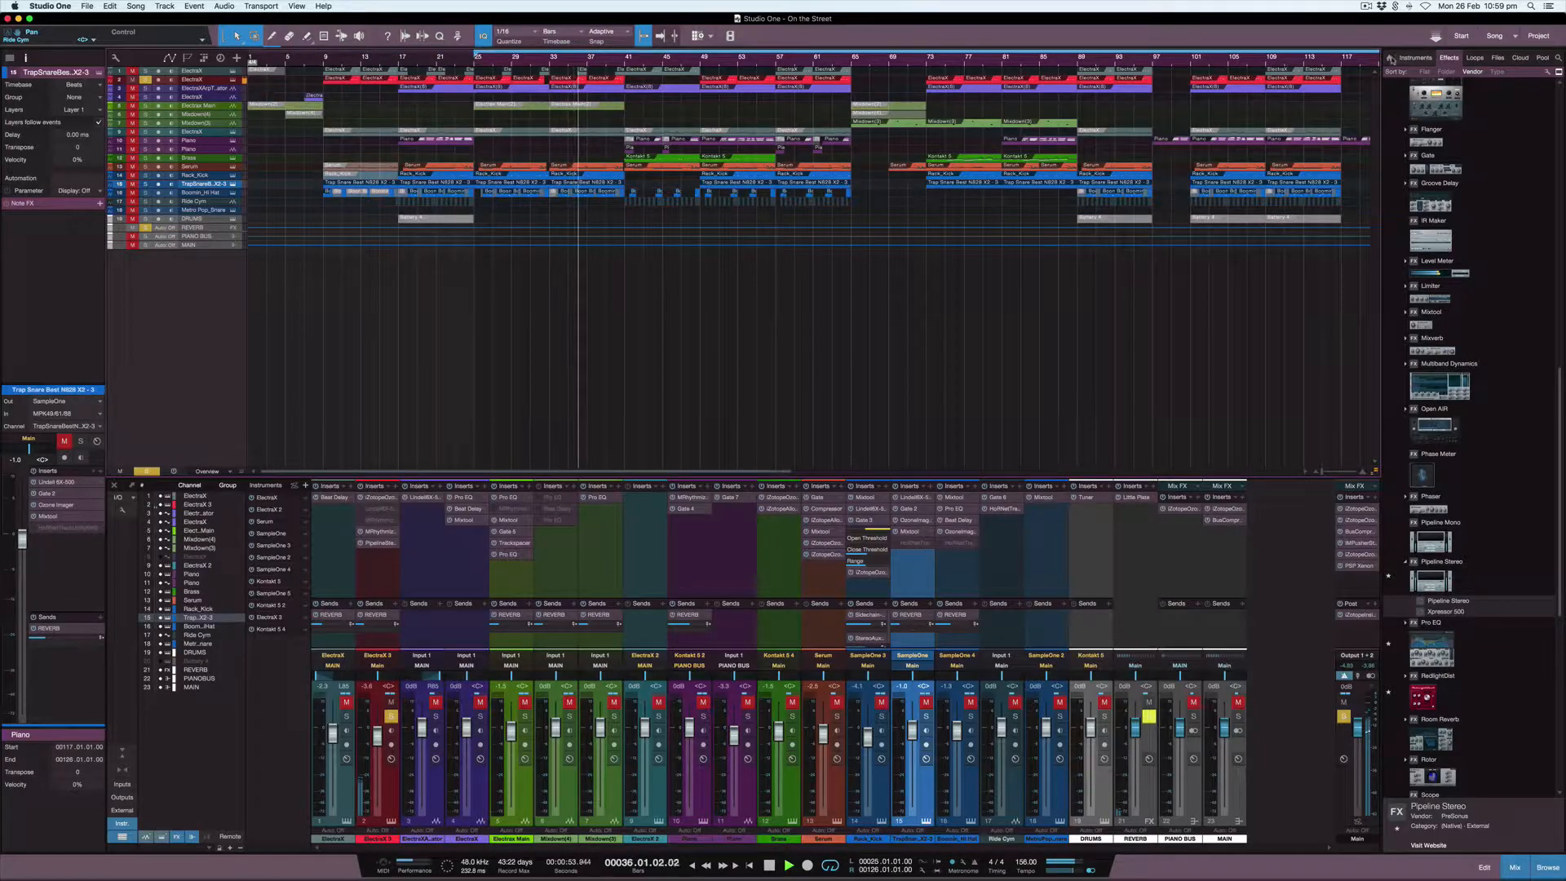
pyautogui.press('w')
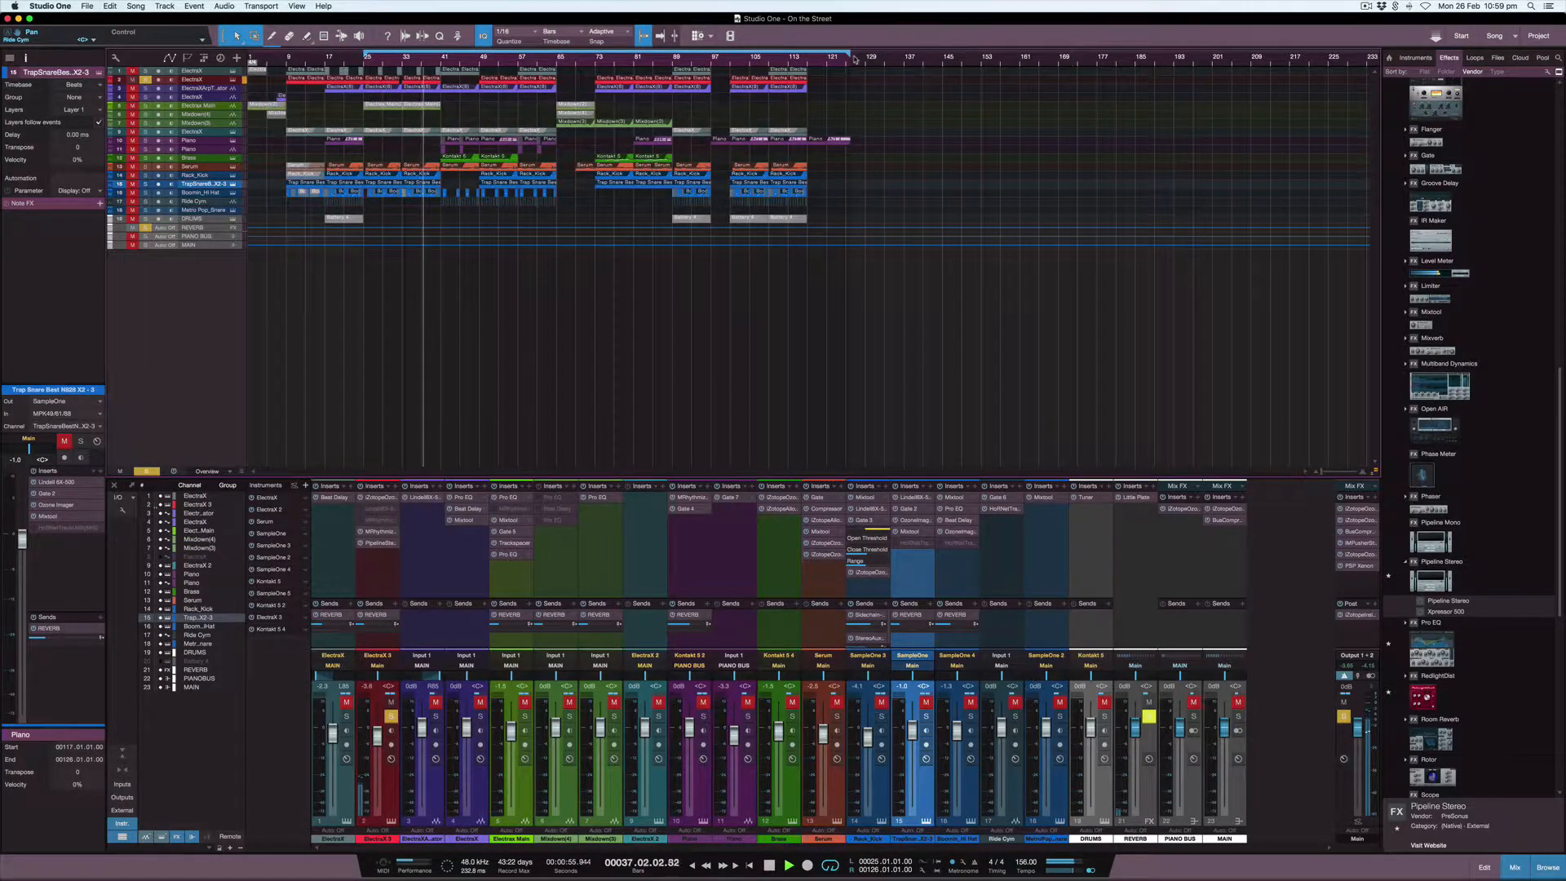
pyautogui.moveTo(850, 53); pyautogui.dragTo(512, 54)
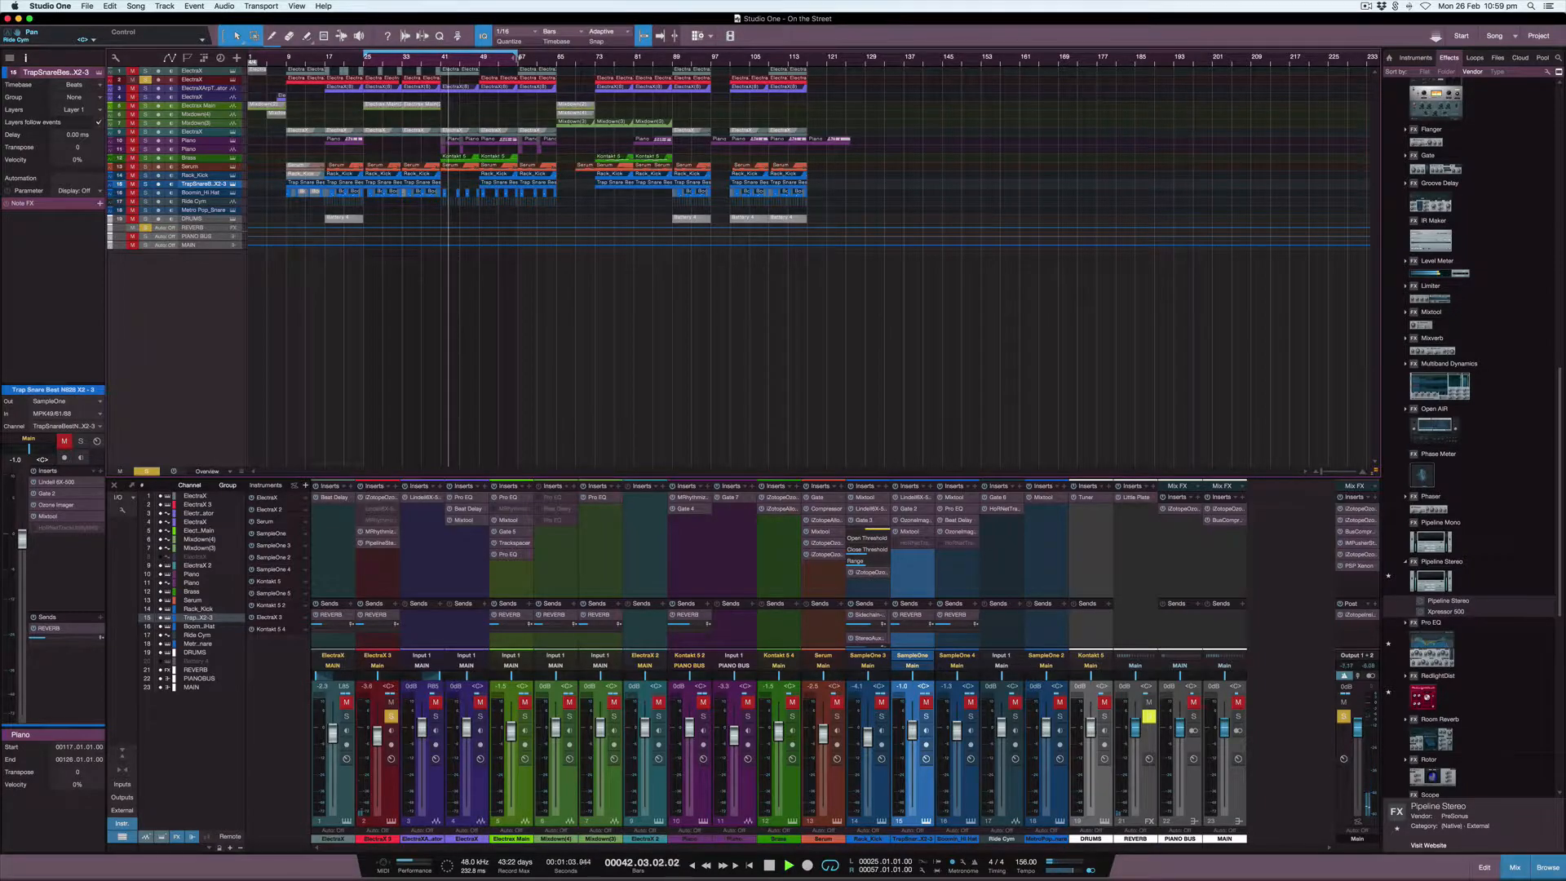
pyautogui.click(481, 60)
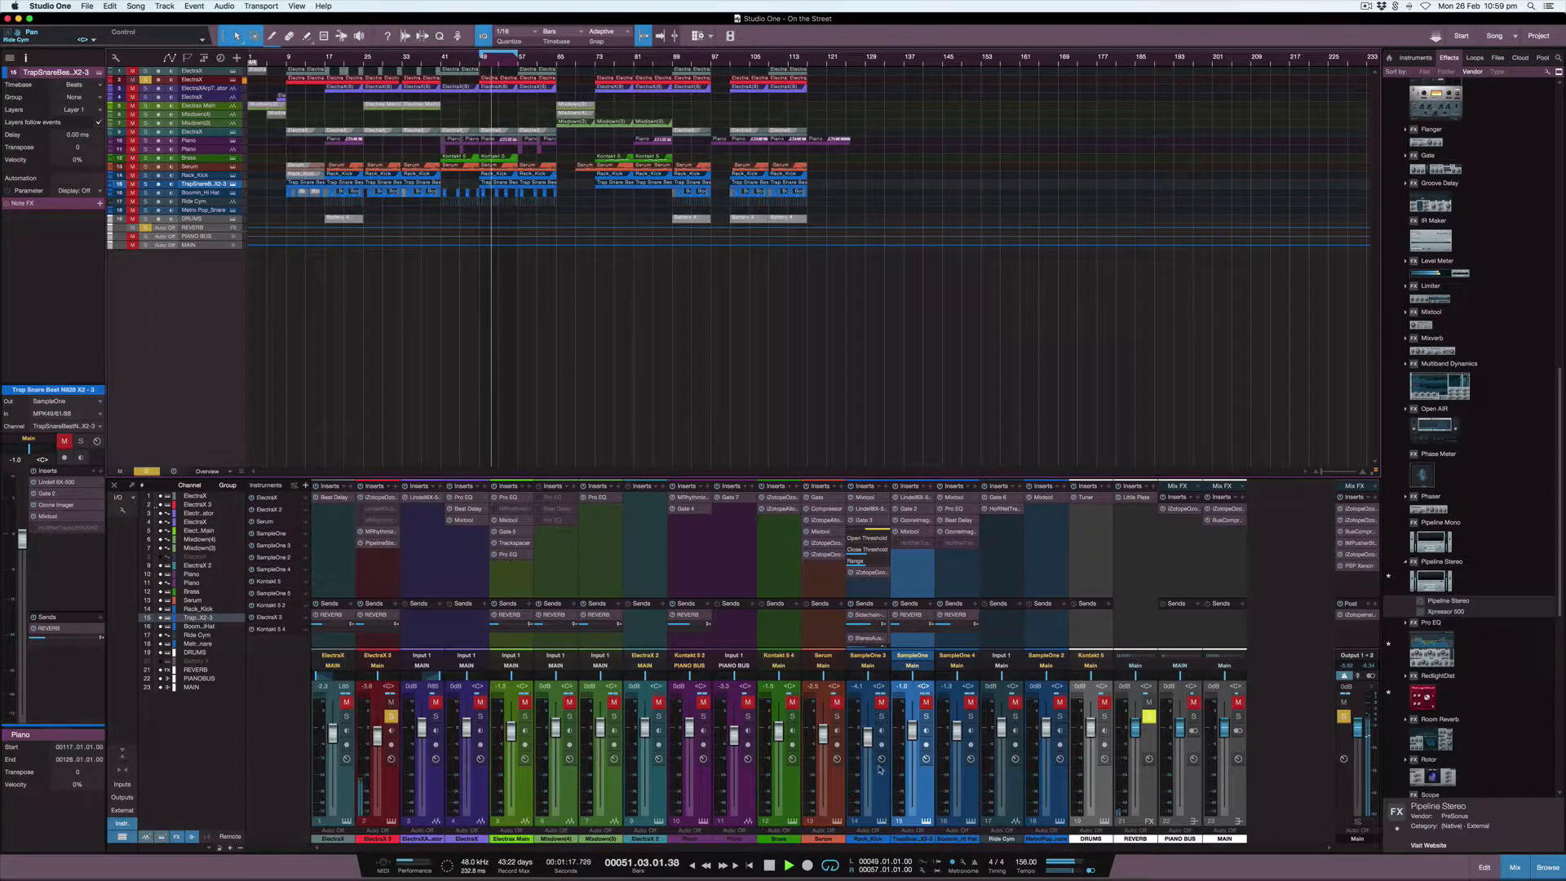
# Reopen the VEQ-HA32C in Zen Tour and adjust its high-pass frequency, switching the filter off and on to compare.
pyautogui.moveTo(905, 861)
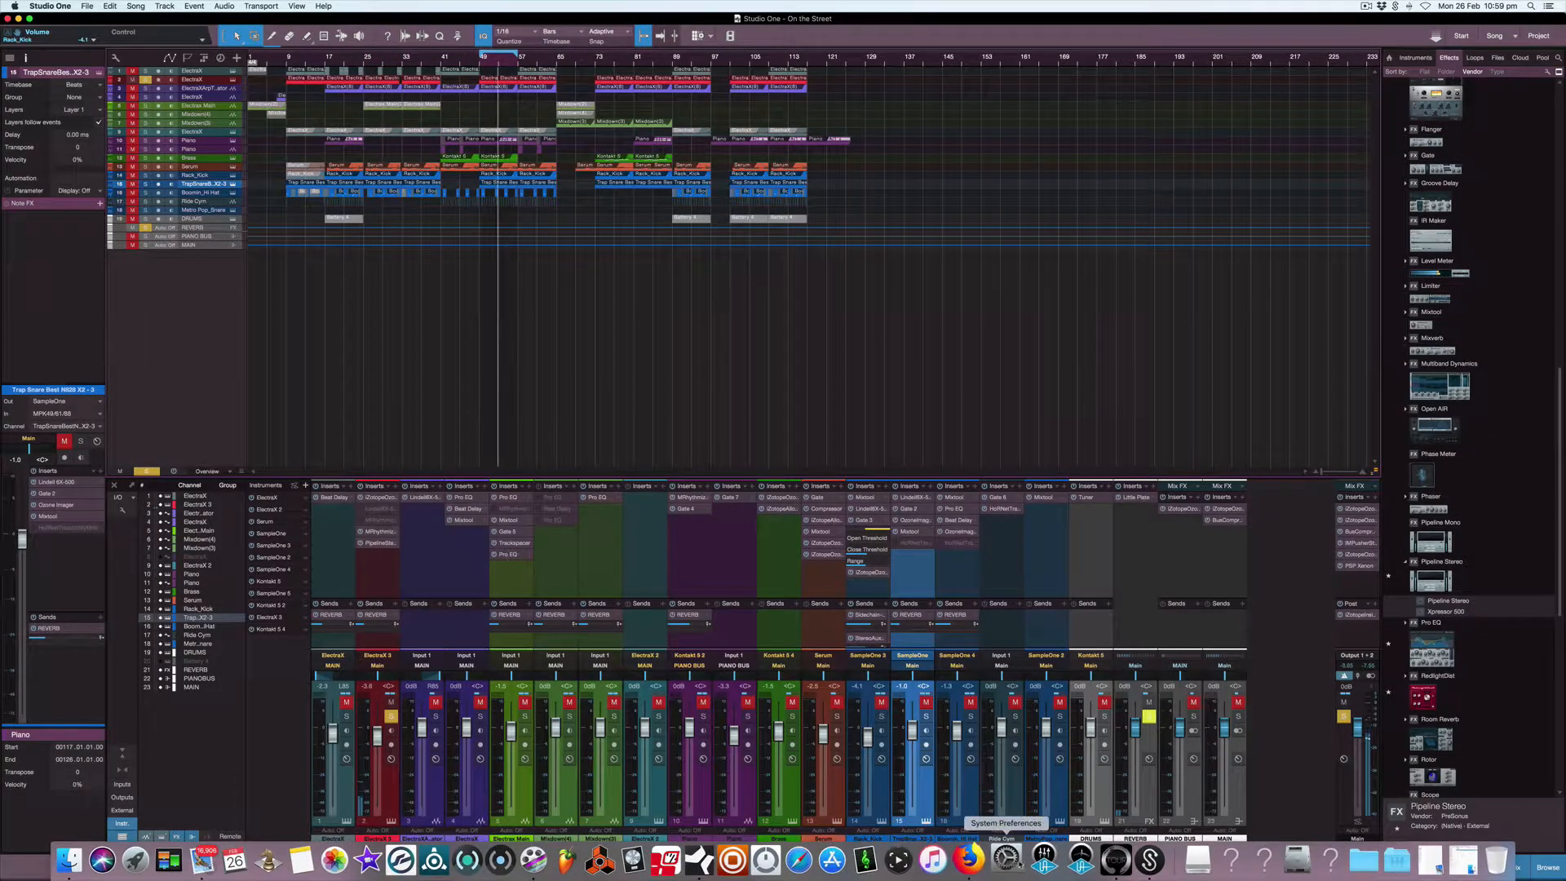
pyautogui.click(1116, 858)
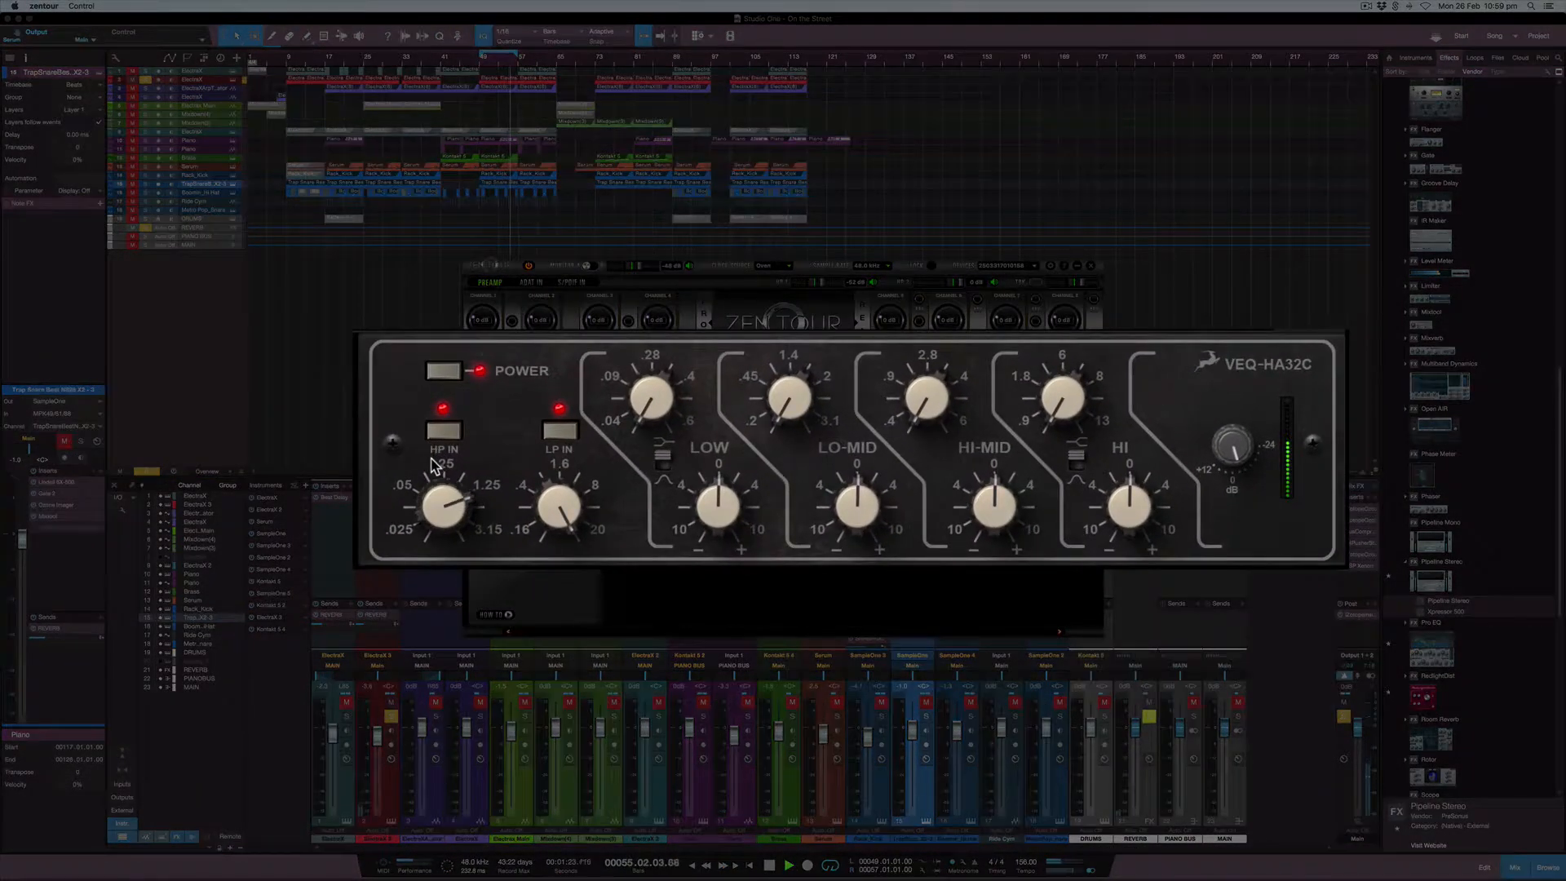
pyautogui.moveTo(432, 464); pyautogui.dragTo(432, 478)
pyautogui.click(436, 432)
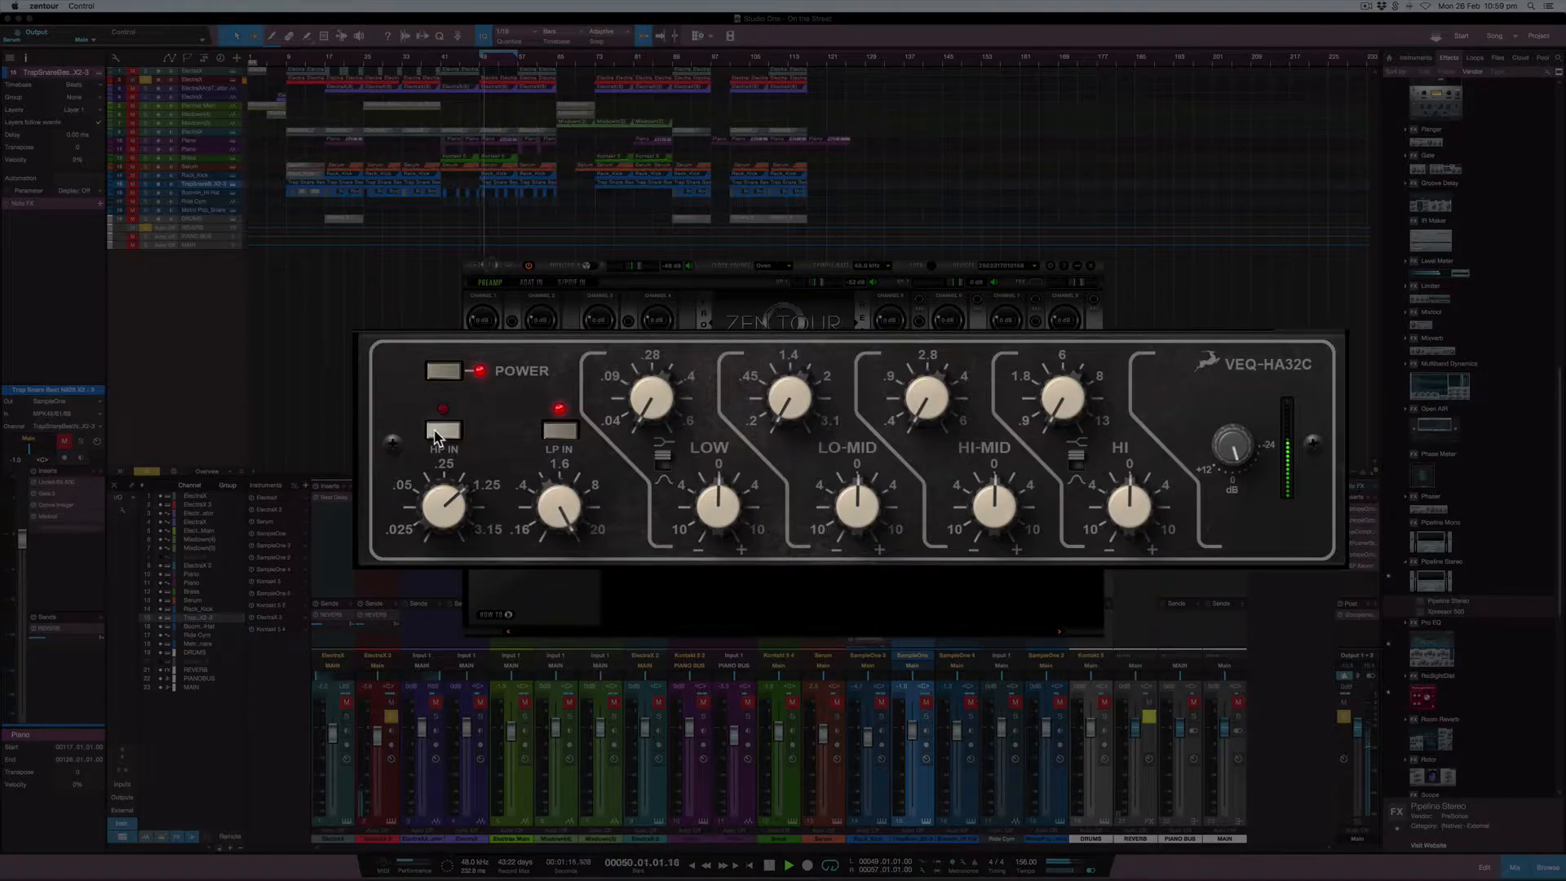
pyautogui.click(436, 432)
# Set the low-pass frequency between 8 and 20 and the high-pass to about .05, switching each filter off and on to compare.
pyautogui.moveTo(561, 518); pyautogui.dragTo(559, 555)
pyautogui.click(558, 432)
pyautogui.click(558, 432)
pyautogui.moveTo(433, 495); pyautogui.dragTo(432, 623)
pyautogui.click(444, 432)
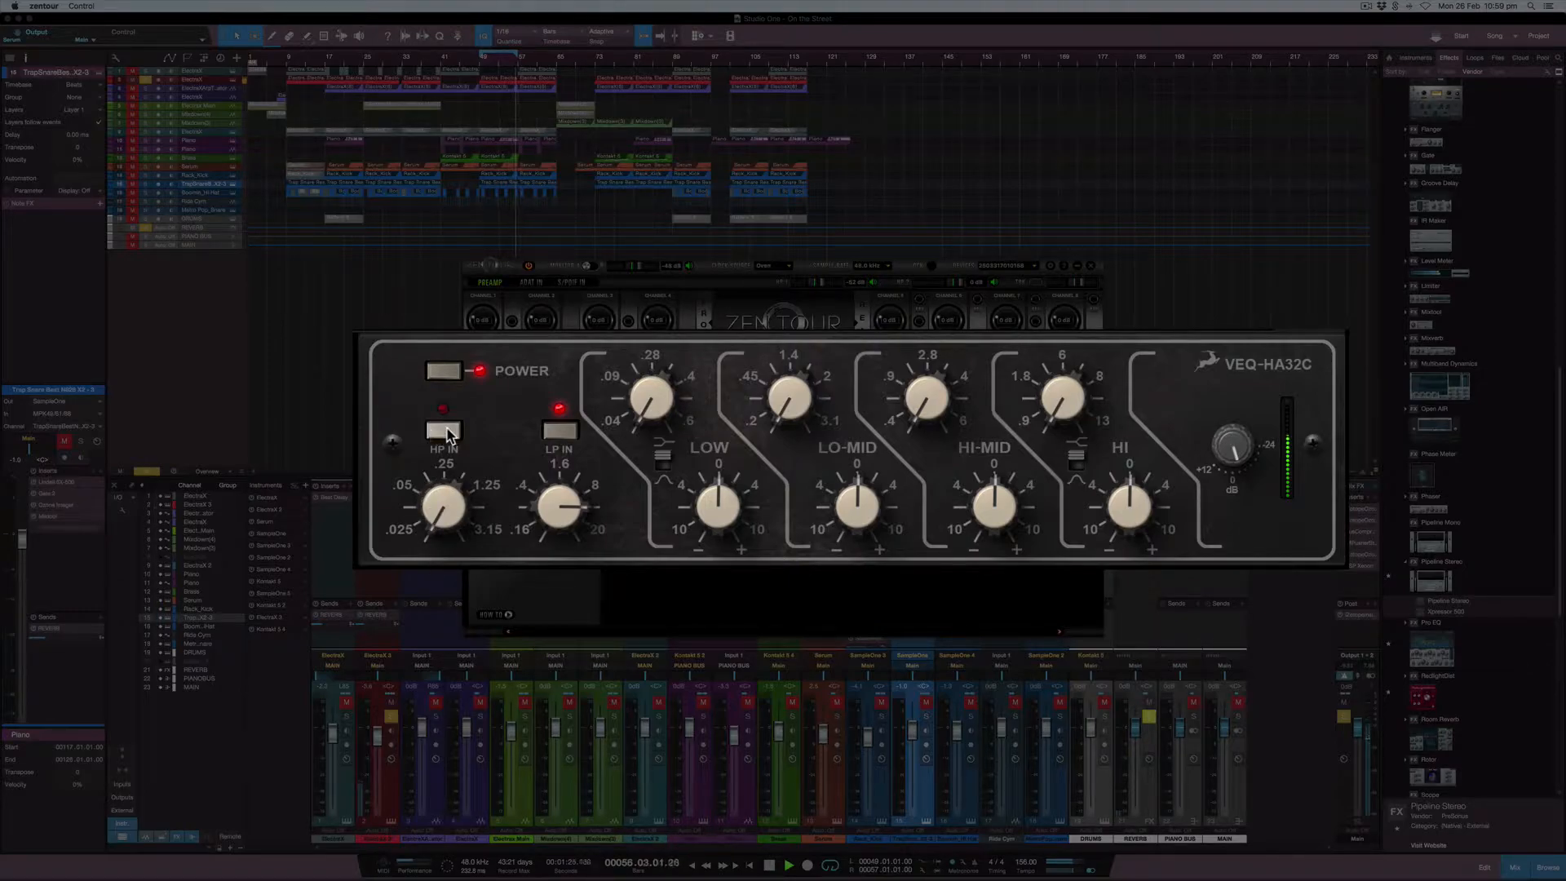
pyautogui.click(447, 433)
pyautogui.moveTo(434, 487); pyautogui.dragTo(434, 450)
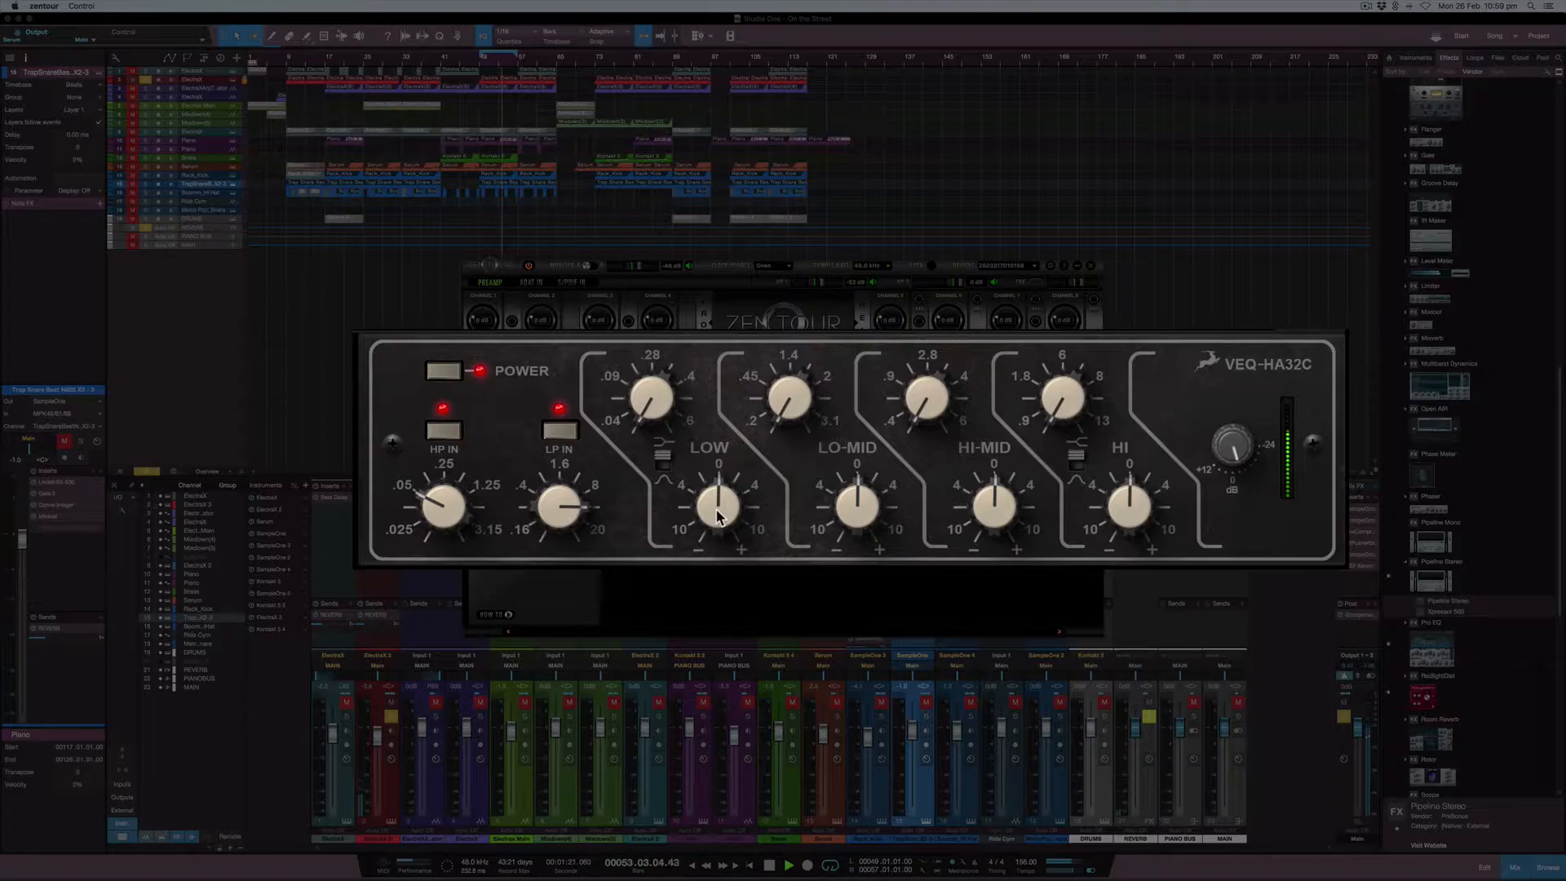
# Cut the LOW band fully with its frequency just above .09, and cut the LO-MID band to about -4.
pyautogui.moveTo(719, 514); pyautogui.dragTo(719, 591)
pyautogui.moveTo(650, 414); pyautogui.dragTo(650, 468)
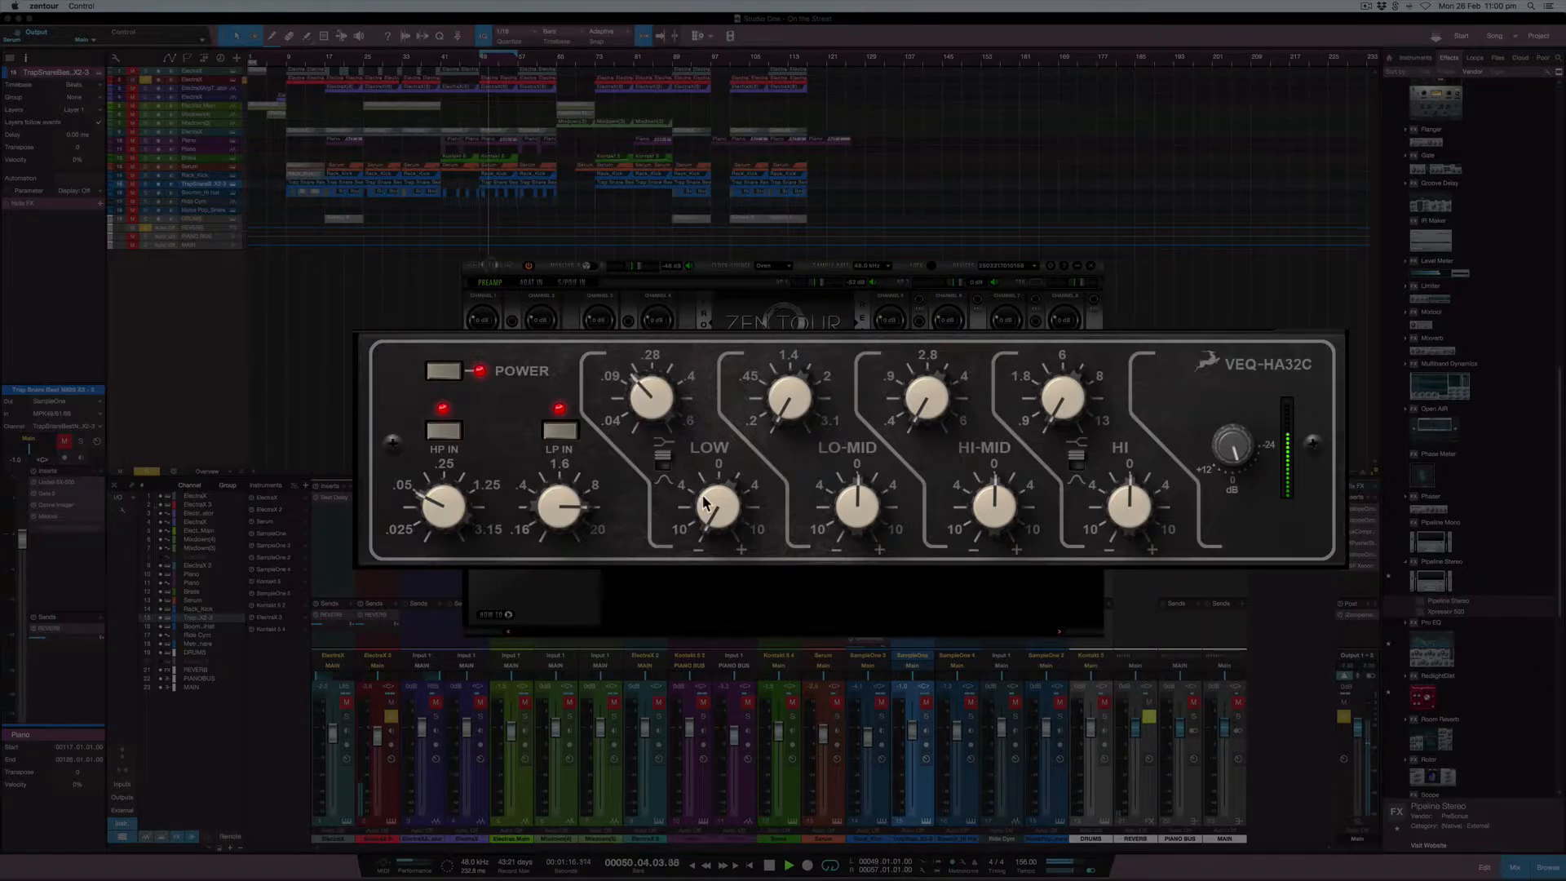
pyautogui.moveTo(861, 489); pyautogui.dragTo(860, 541)
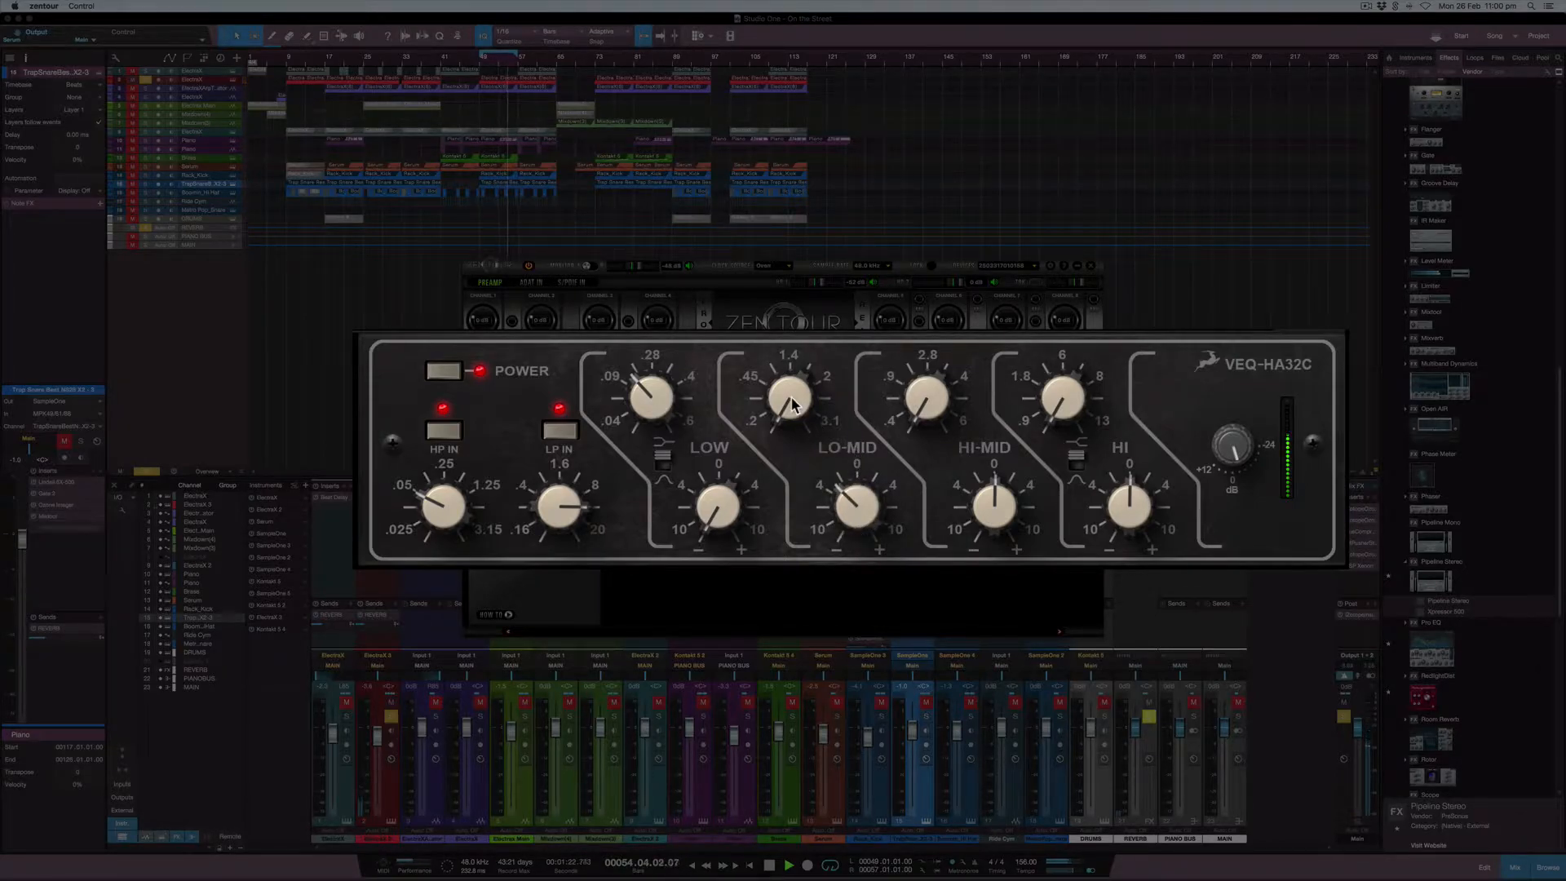
# Set the HI-MID frequency to about 2.8 and boost that band to between 4 and 10.
pyautogui.moveTo(974, 416); pyautogui.dragTo(894, 346)
pyautogui.moveTo(927, 397); pyautogui.dragTo(927, 372)
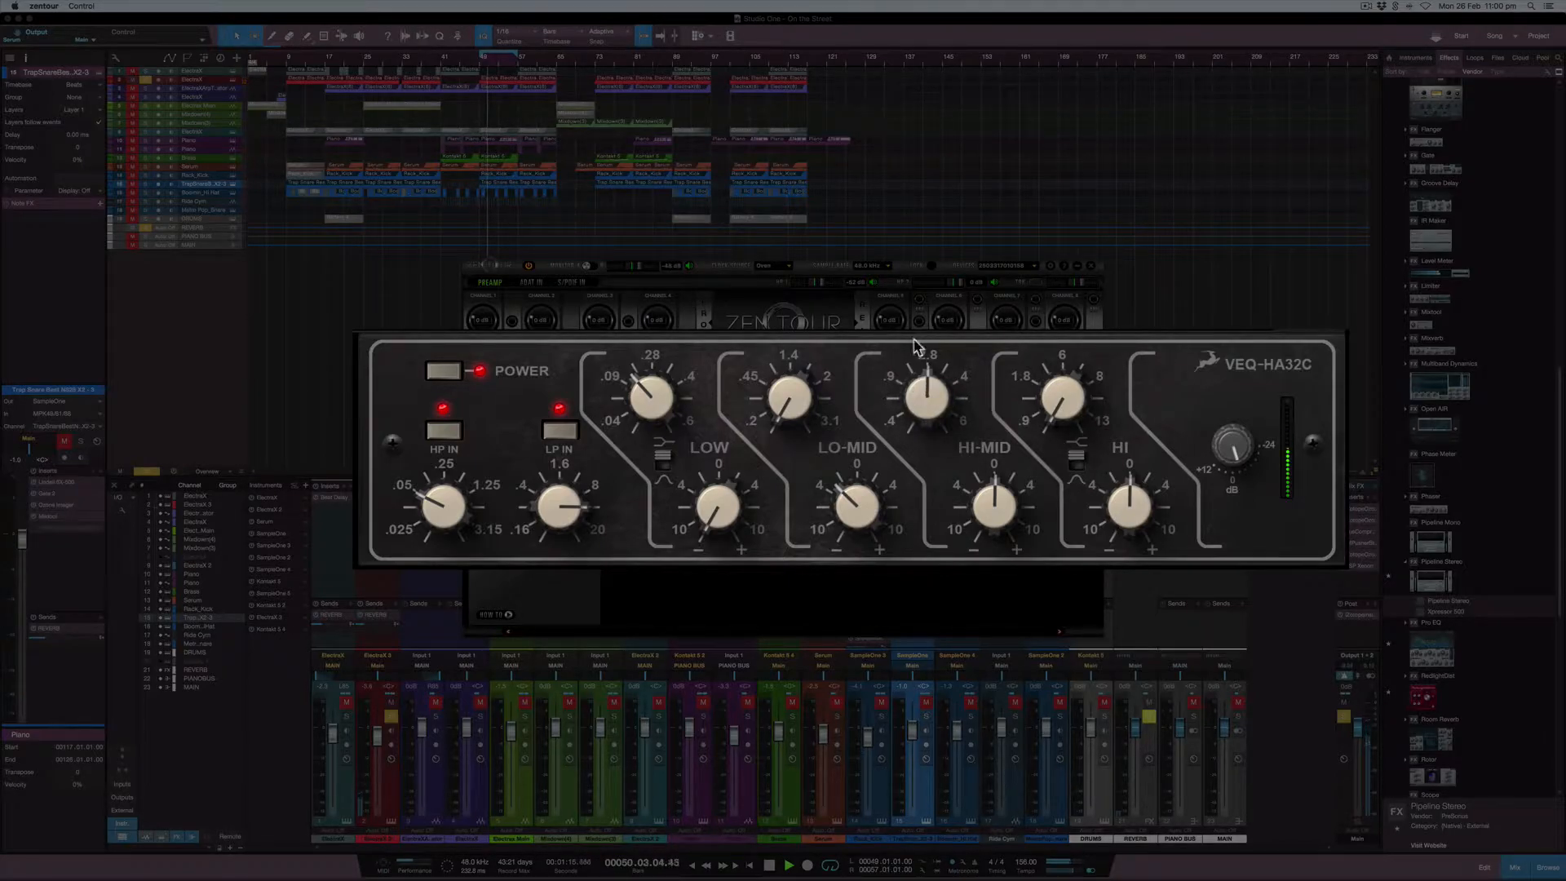
pyautogui.moveTo(976, 483); pyautogui.dragTo(978, 438)
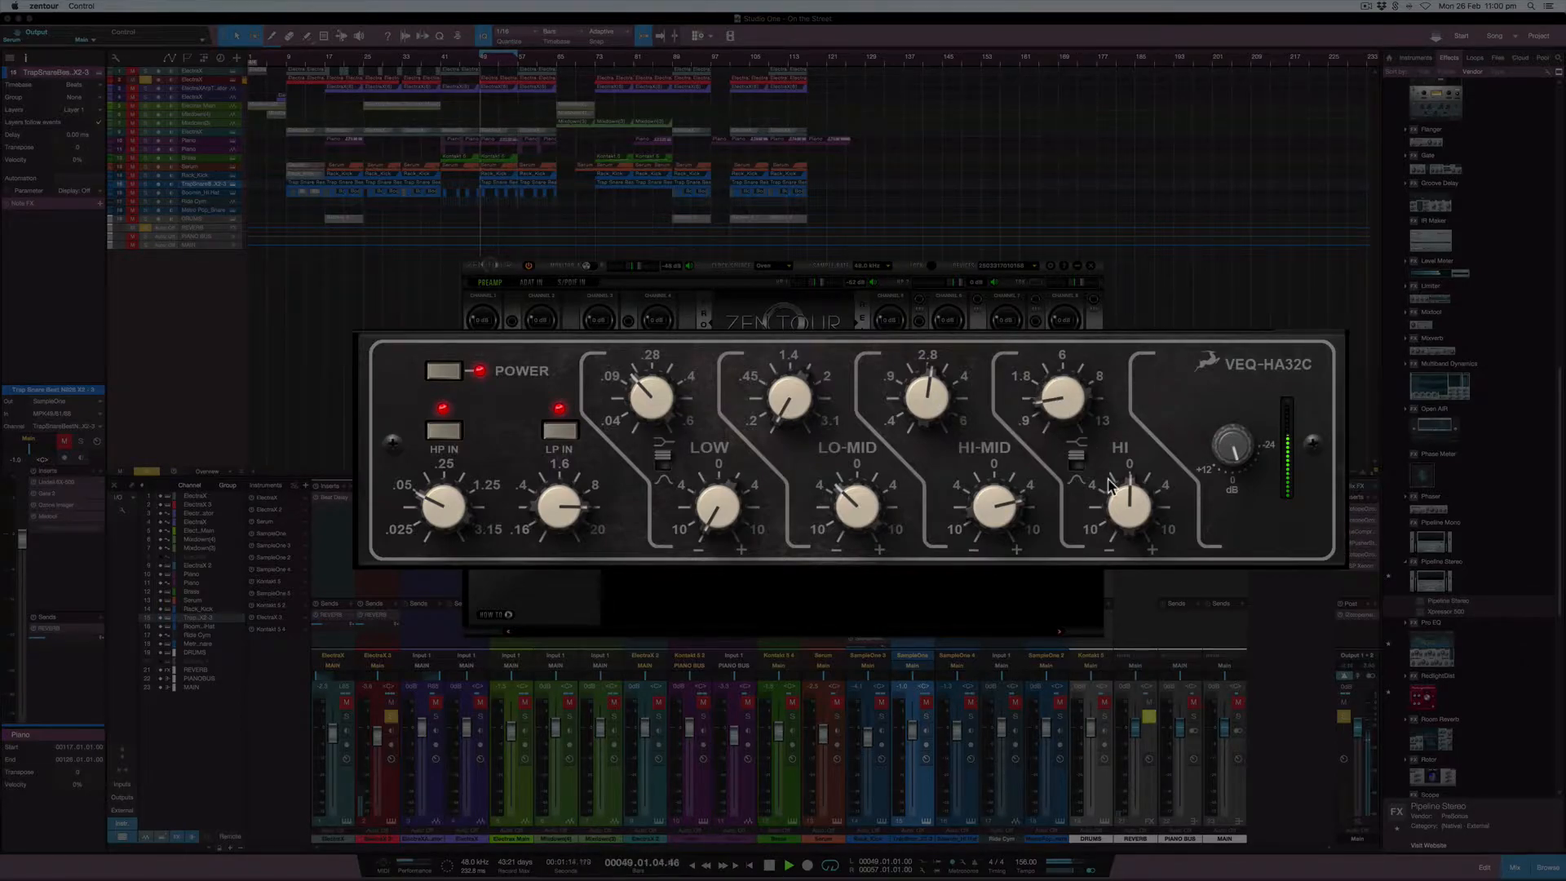
# Boost the HI band to between 4 and 10 and set its frequency to about 13.
pyautogui.moveTo(1122, 508); pyautogui.dragTo(1117, 476)
pyautogui.moveTo(1088, 401); pyautogui.dragTo(1059, 342)
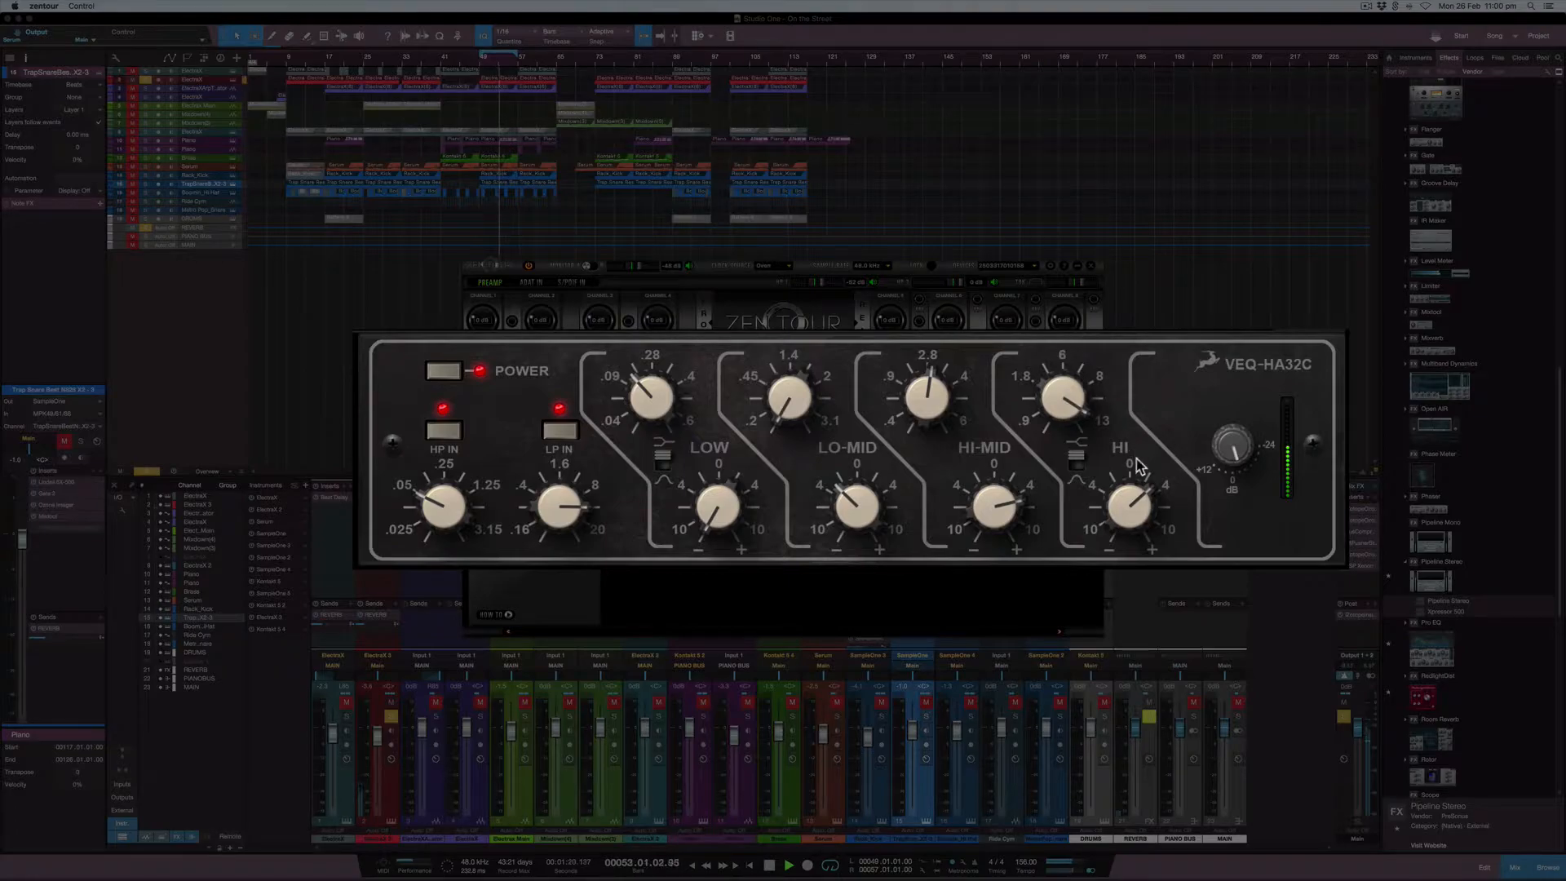
pyautogui.moveTo(1121, 499); pyautogui.dragTo(1120, 486)
# Switch the VEQ-HA32C's power off and on repeatedly during playback to compare the processed and unprocessed sound.
pyautogui.click(437, 374)
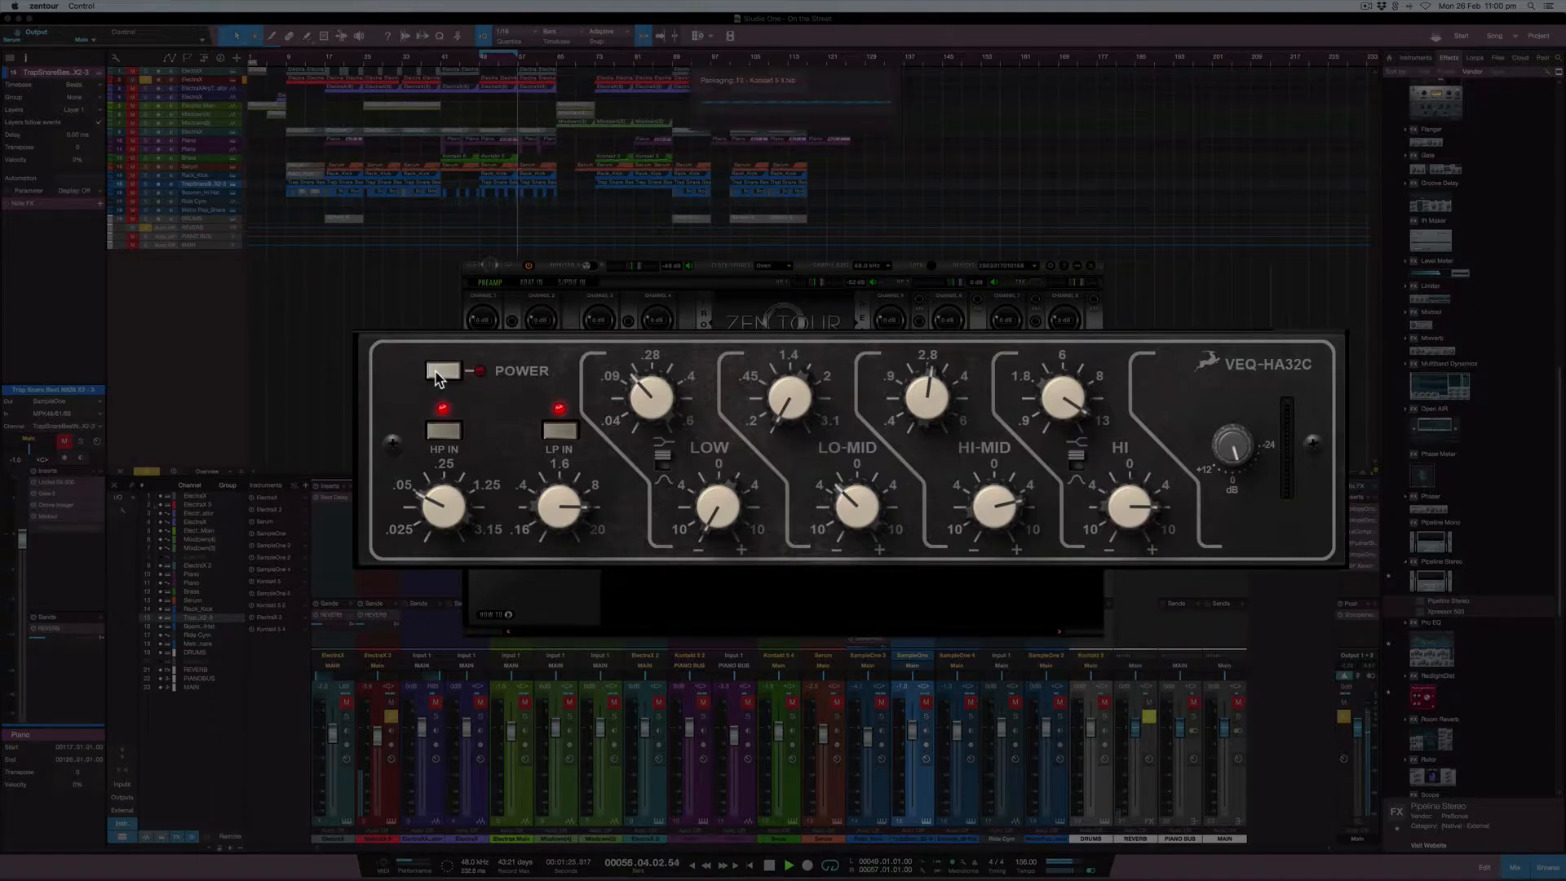
pyautogui.click(438, 374)
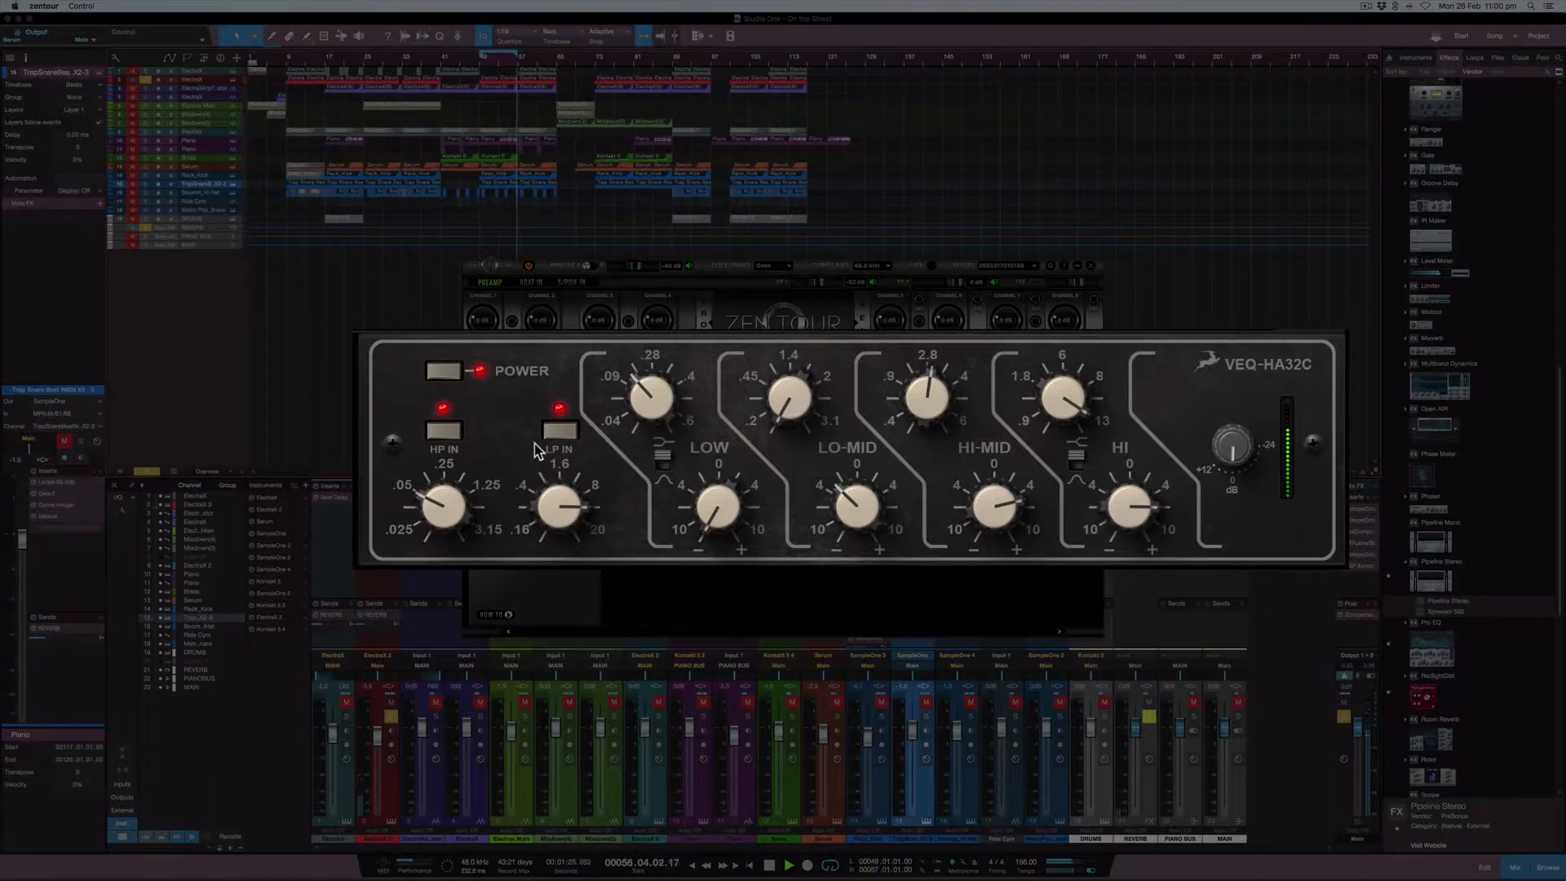
pyautogui.click(437, 373)
pyautogui.click(436, 373)
pyautogui.click(445, 373)
pyautogui.click(445, 373)
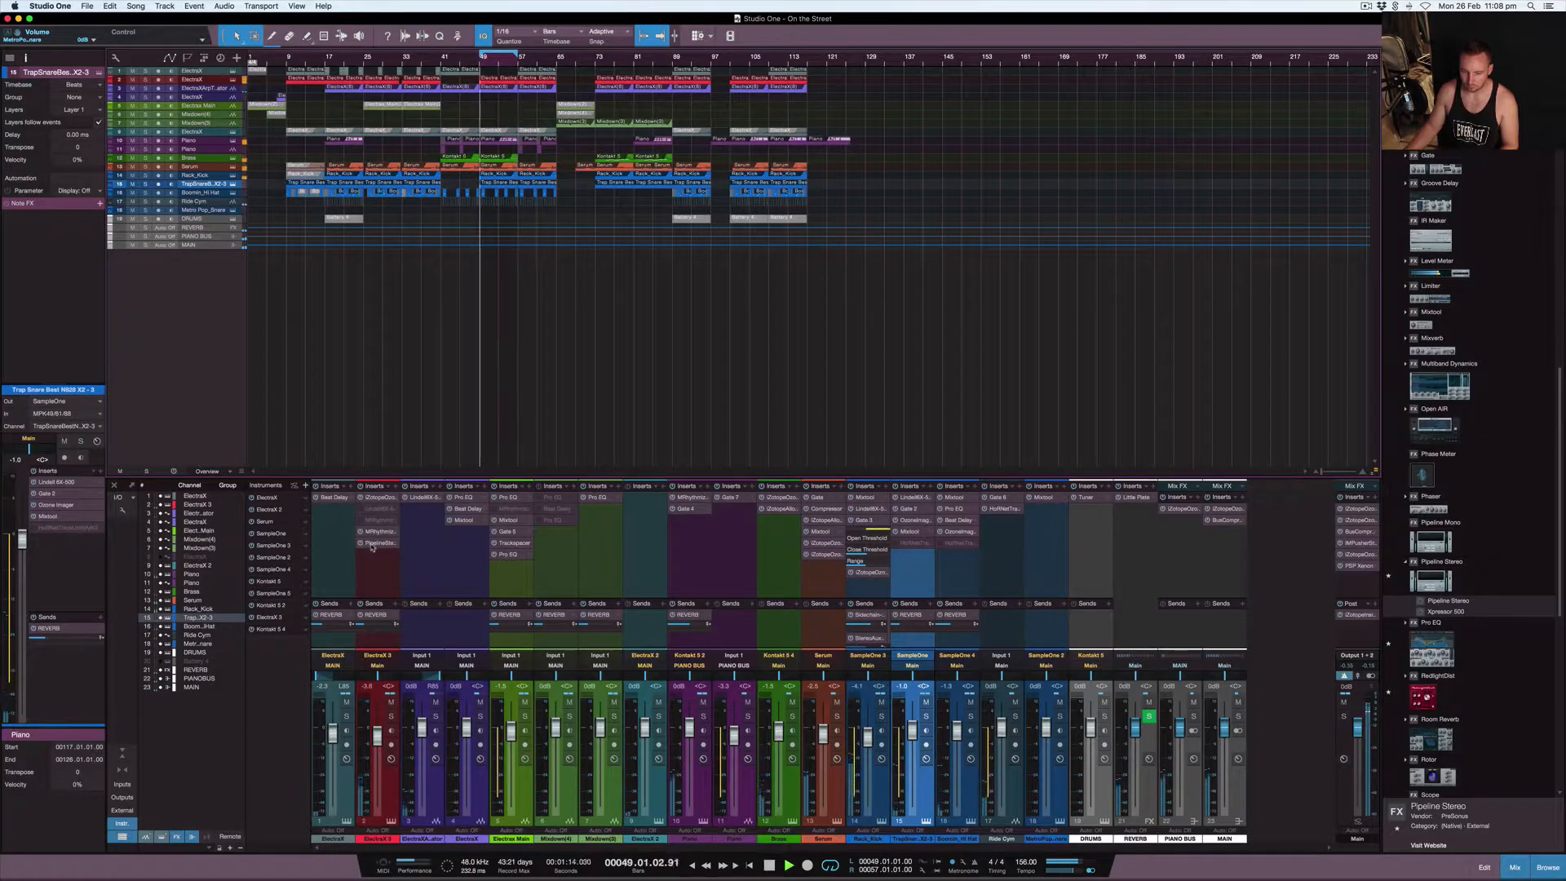
# Solo the red ElectraX channel, restart playback and open its Pipeline Stereo insert.
pyautogui.press('space')
pyautogui.click(391, 715)
pyautogui.press('space')
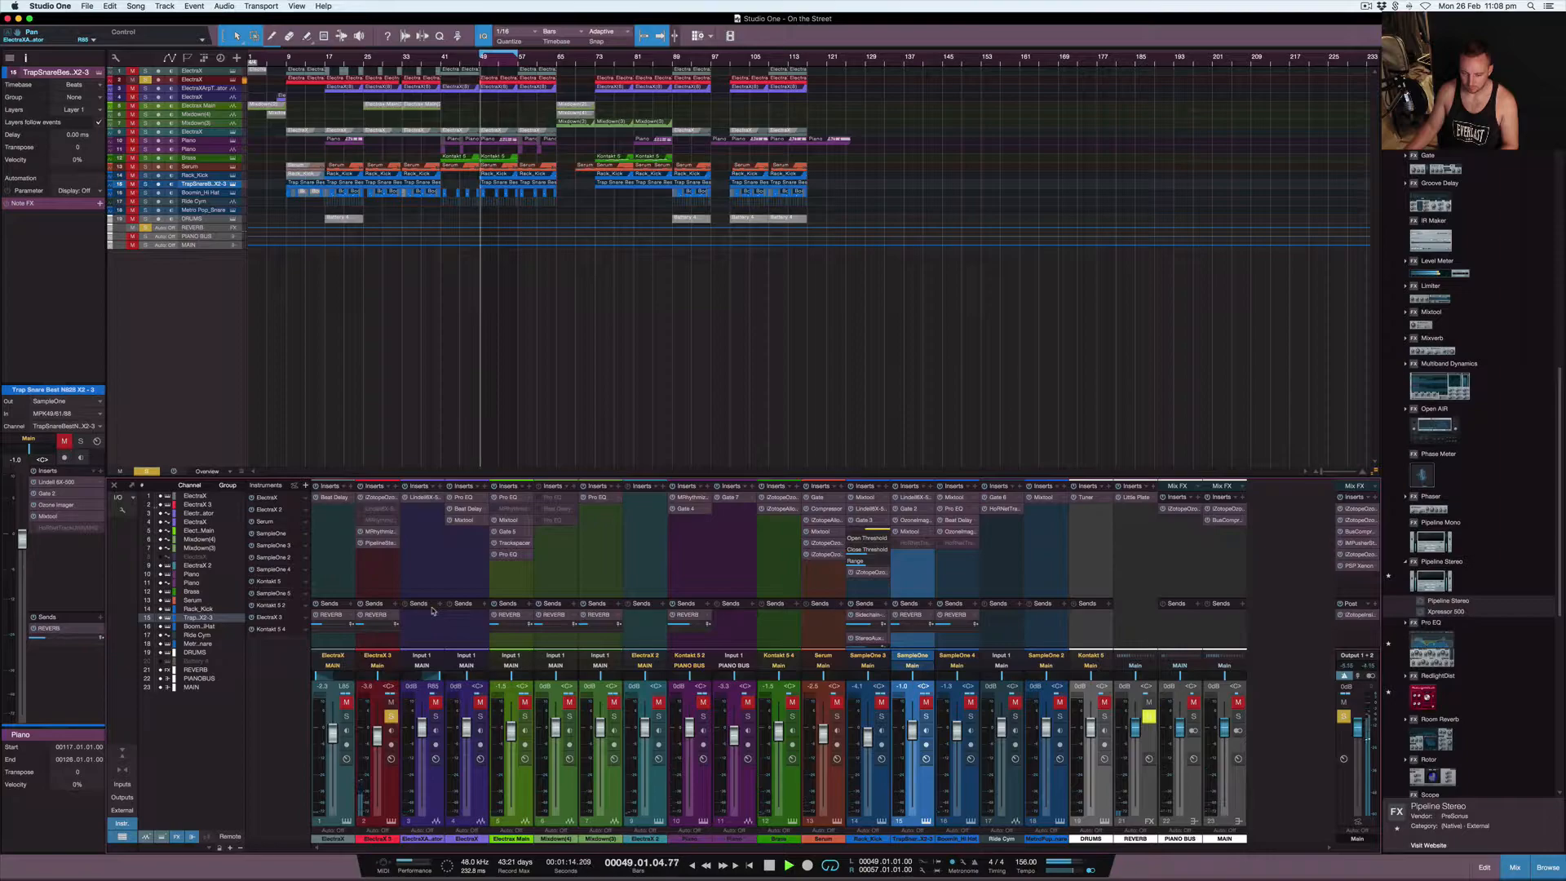
pyautogui.click(380, 543)
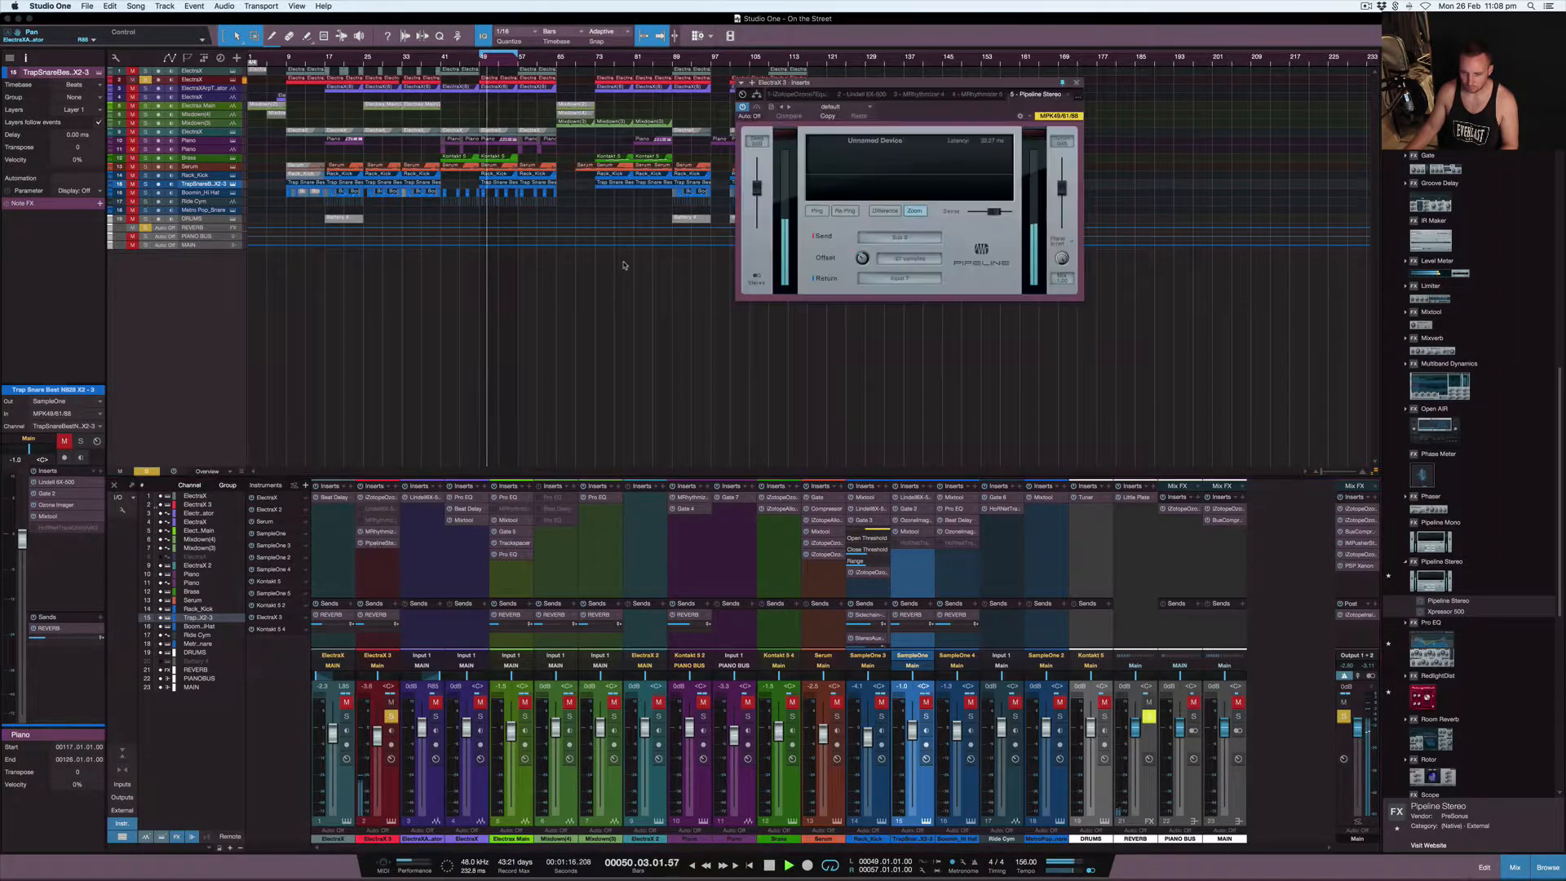
# Bypass the Pipeline Stereo insert during playback to compare the dry sound, and stop playback.
pyautogui.click(743, 107)
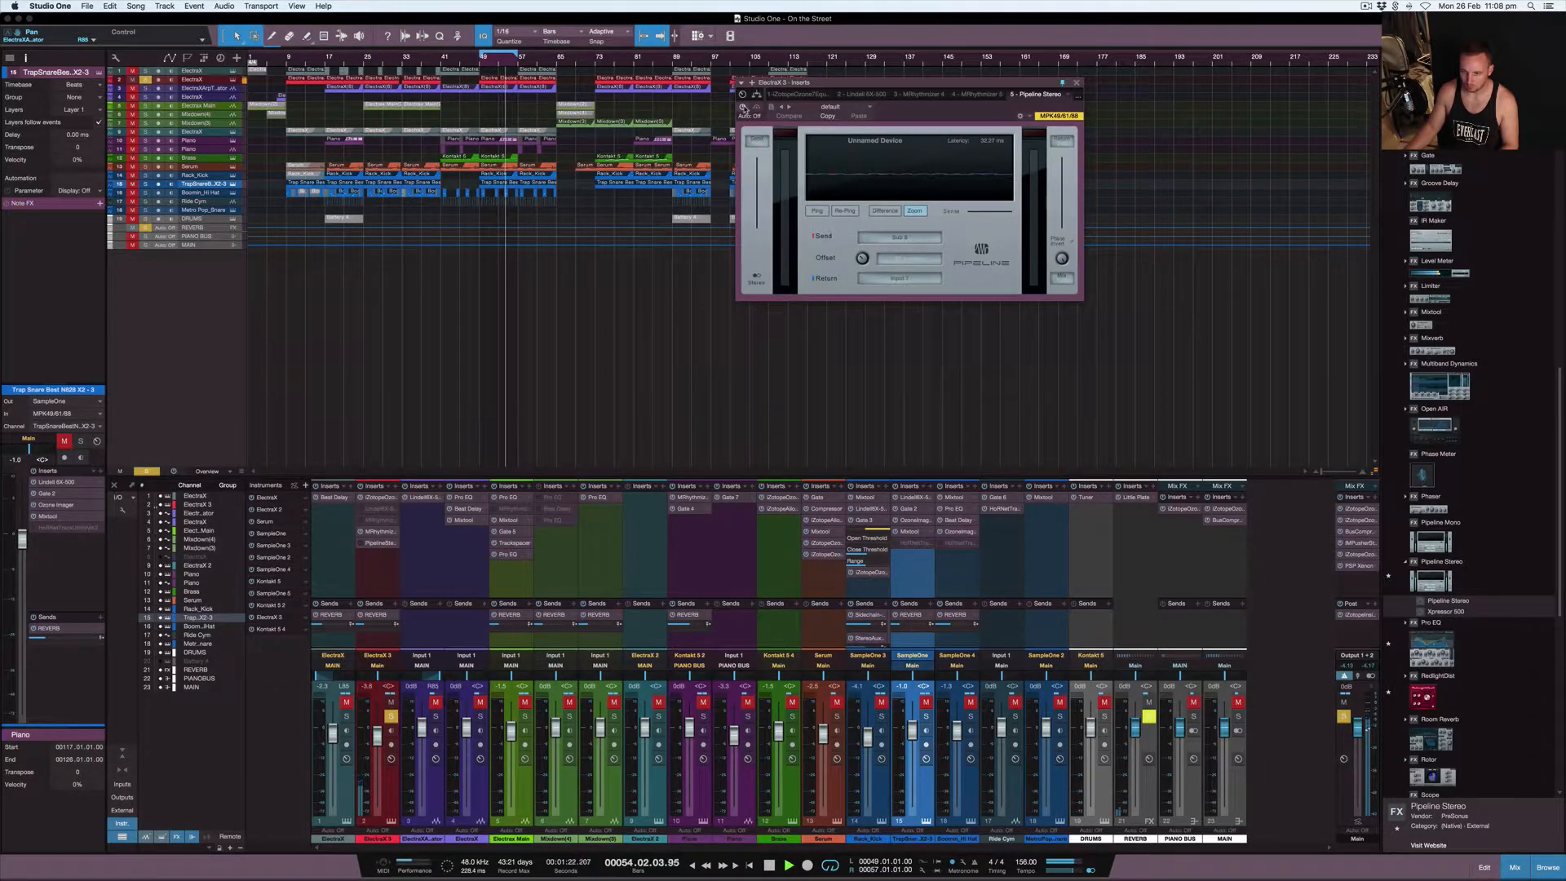
pyautogui.click(743, 107)
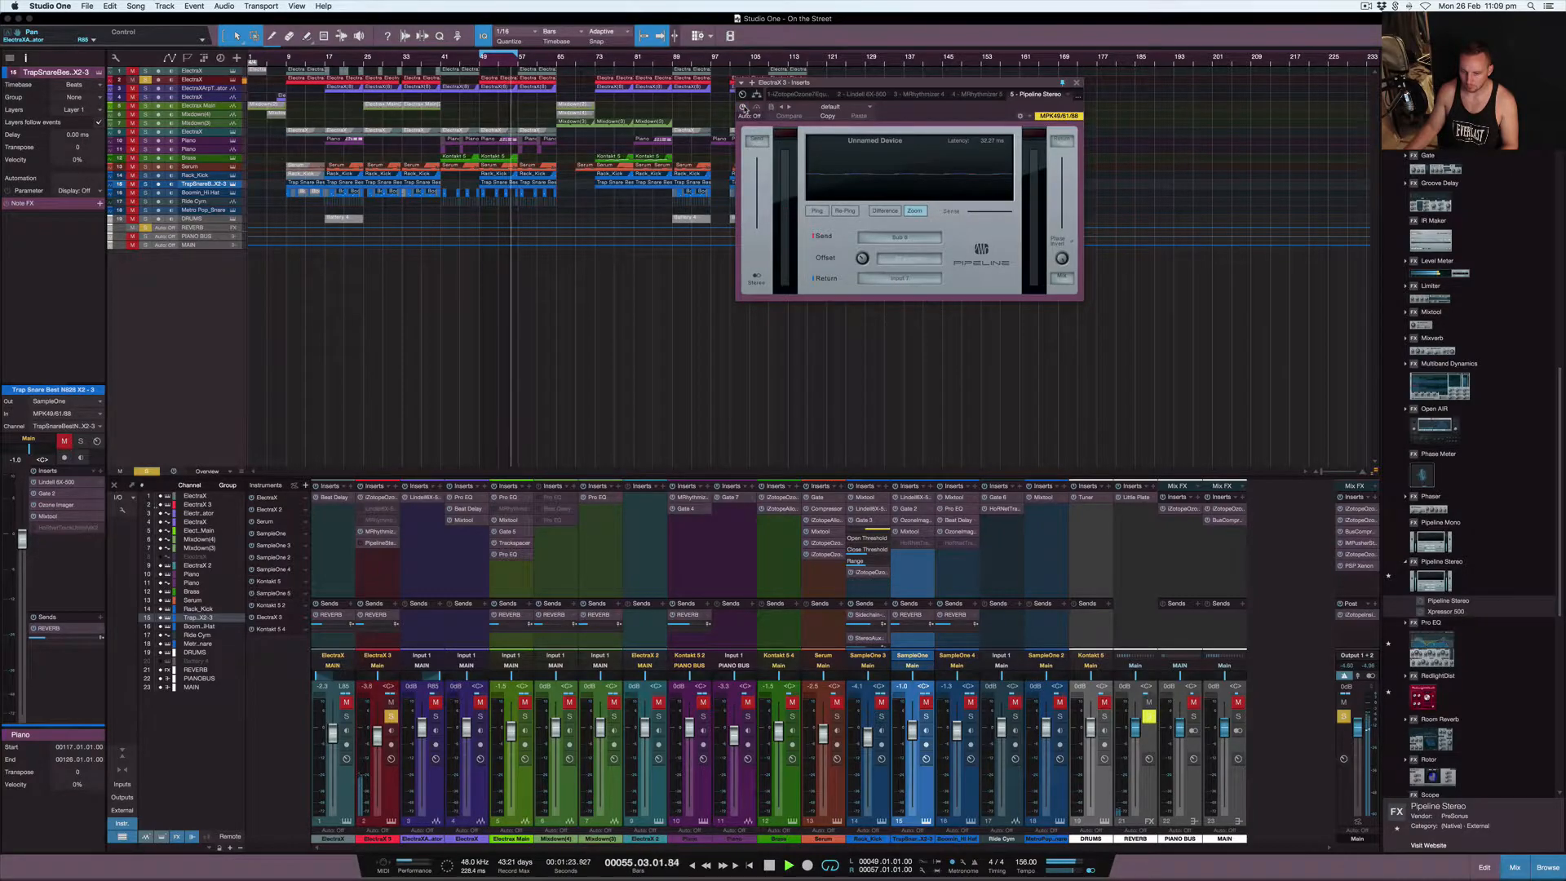
pyautogui.press('space')
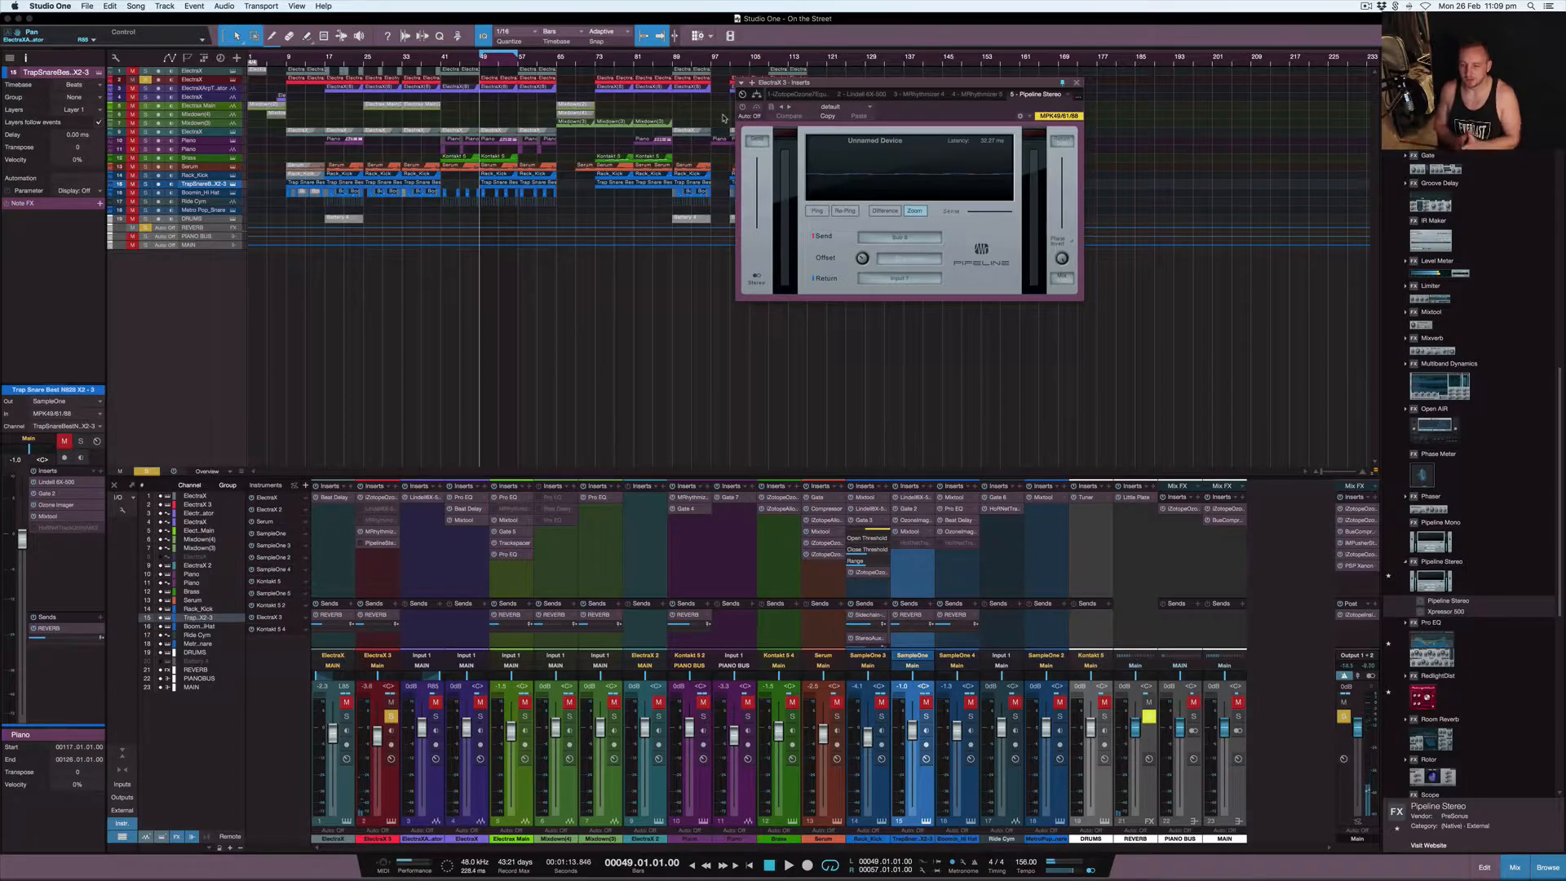
# Move the Pipeline window aside and switch to the Zen Tour control panel.
pyautogui.moveTo(866, 86); pyautogui.dragTo(737, 96)
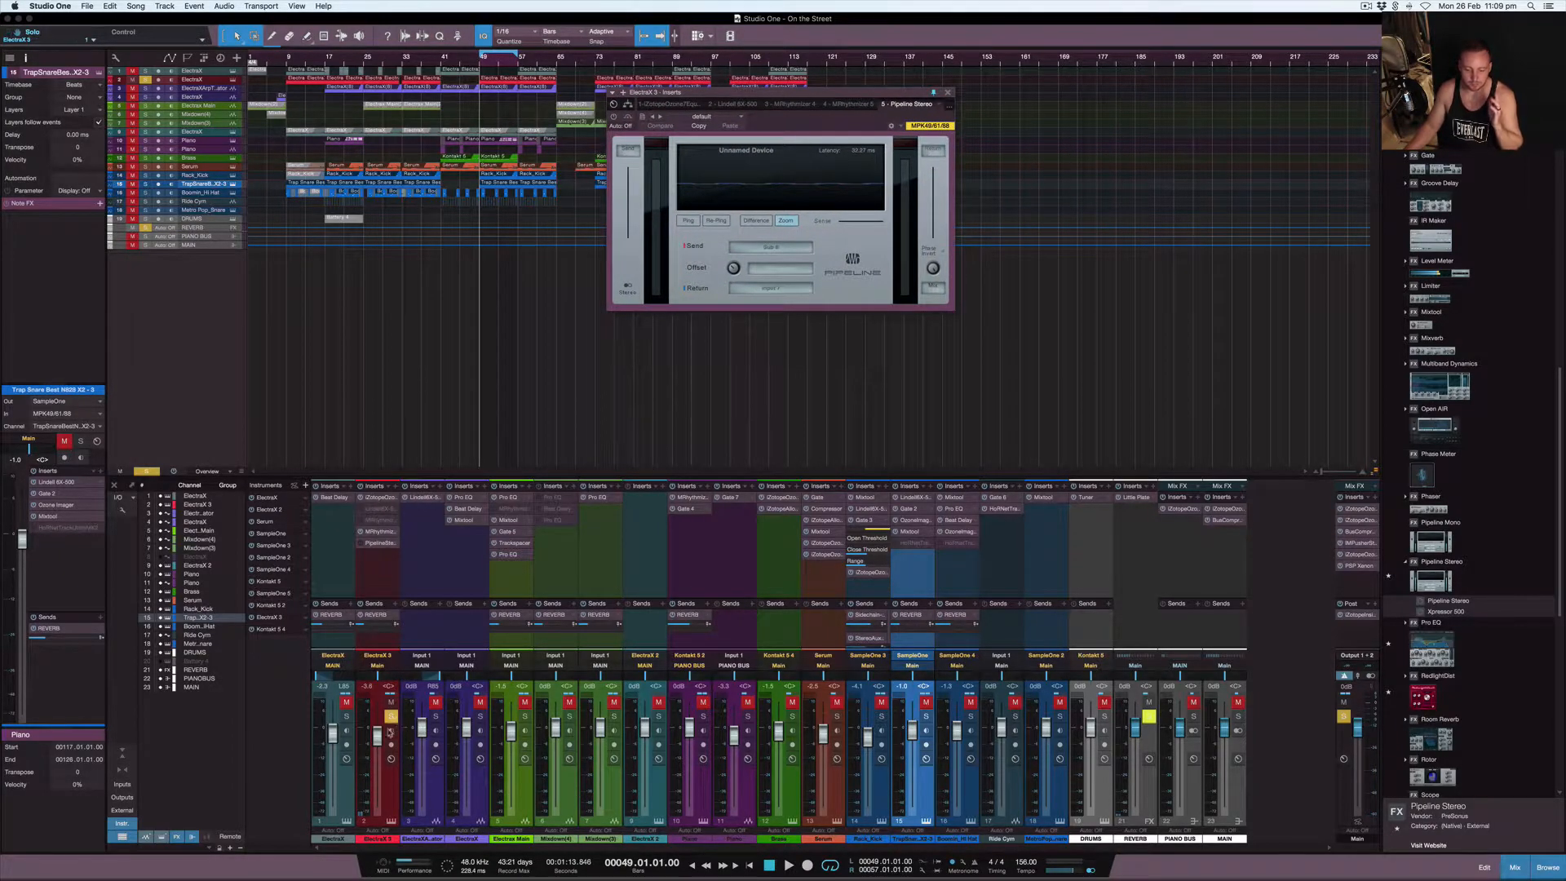
pyautogui.click(388, 791)
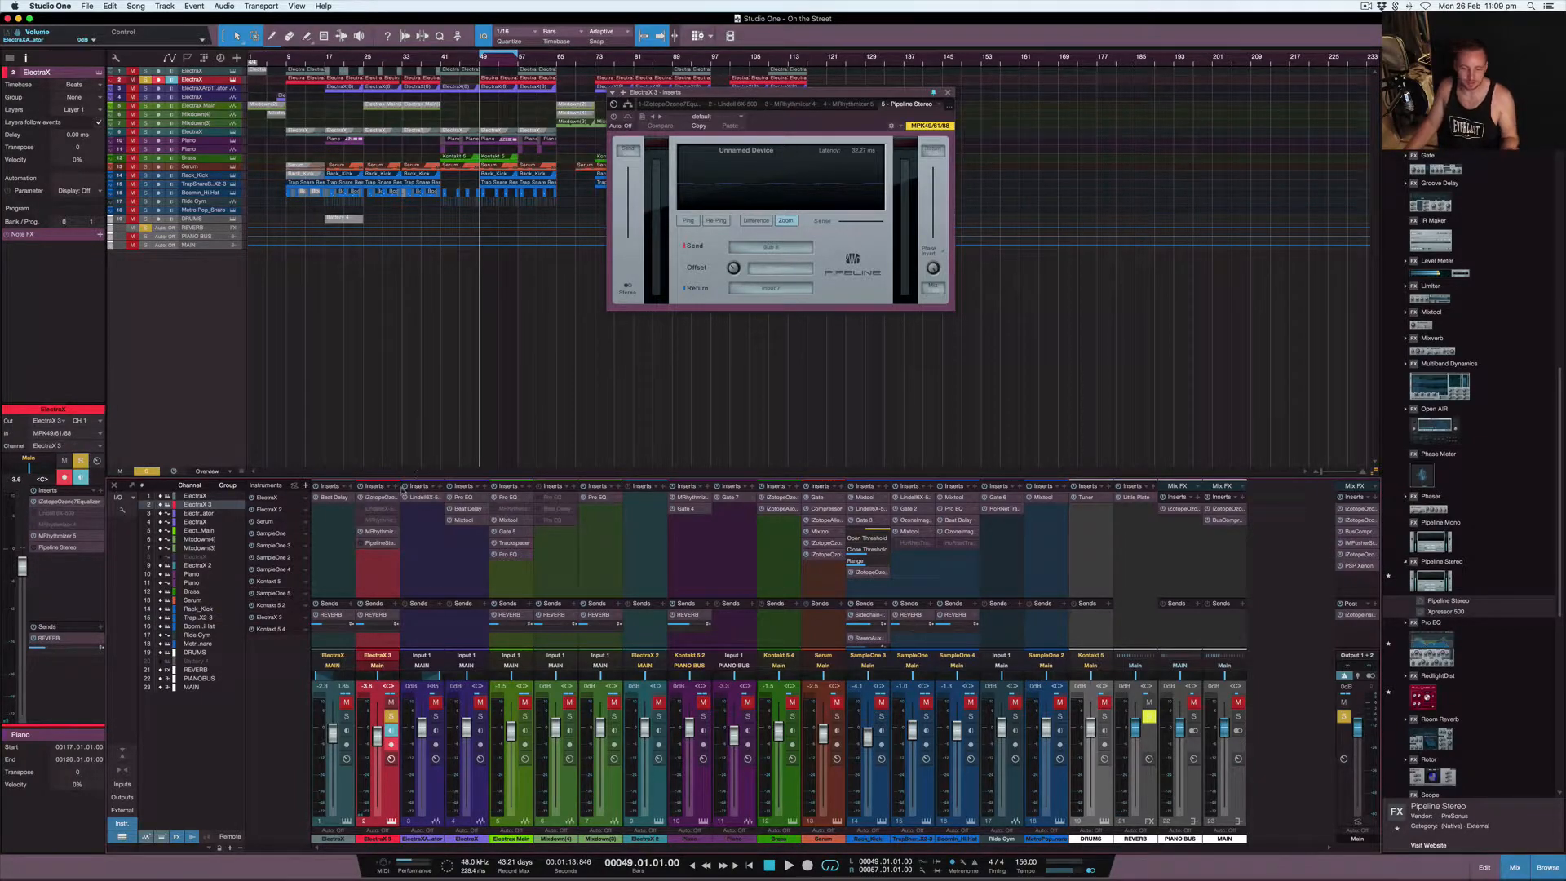
pyautogui.moveTo(860, 864)
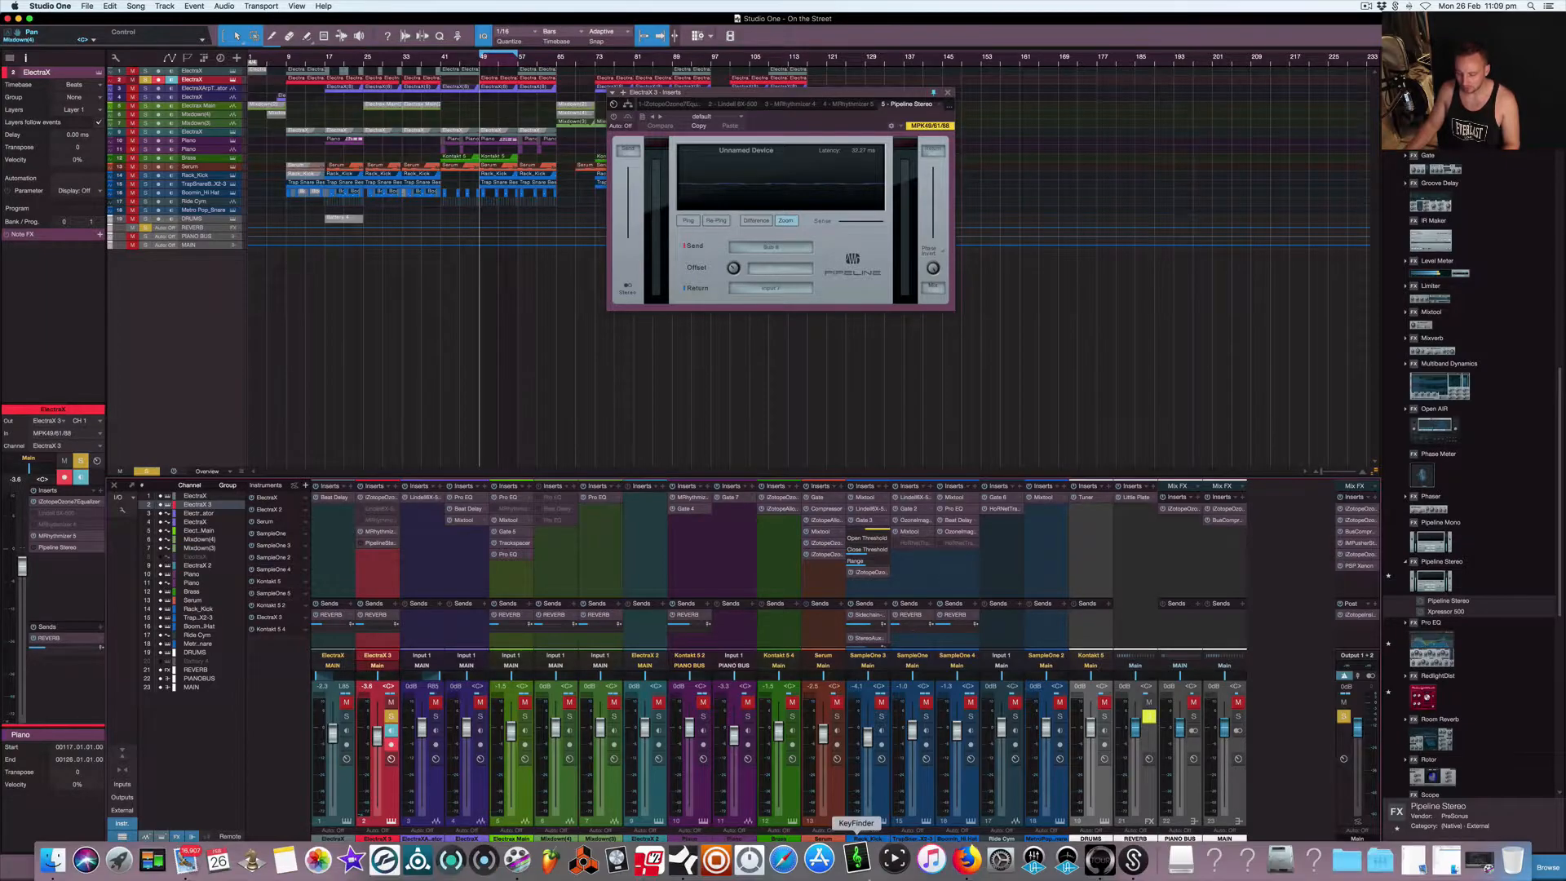
pyautogui.click(1100, 860)
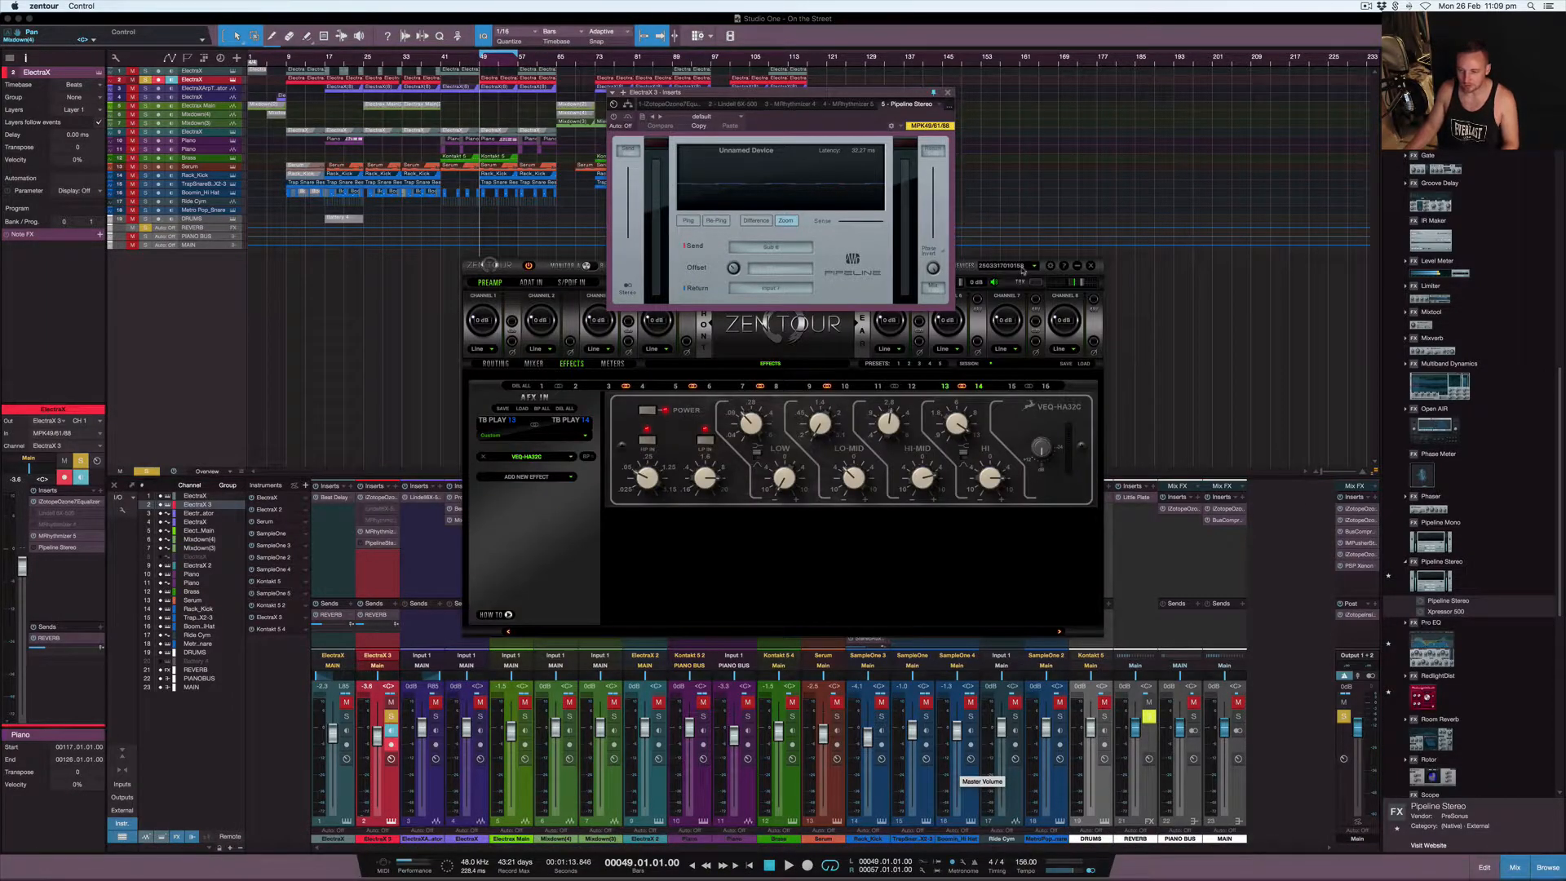
# Close the Pipeline Stereo window and bring the Zen Tour control panel to the front.
pyautogui.moveTo(779, 87); pyautogui.dragTo(770, 128)
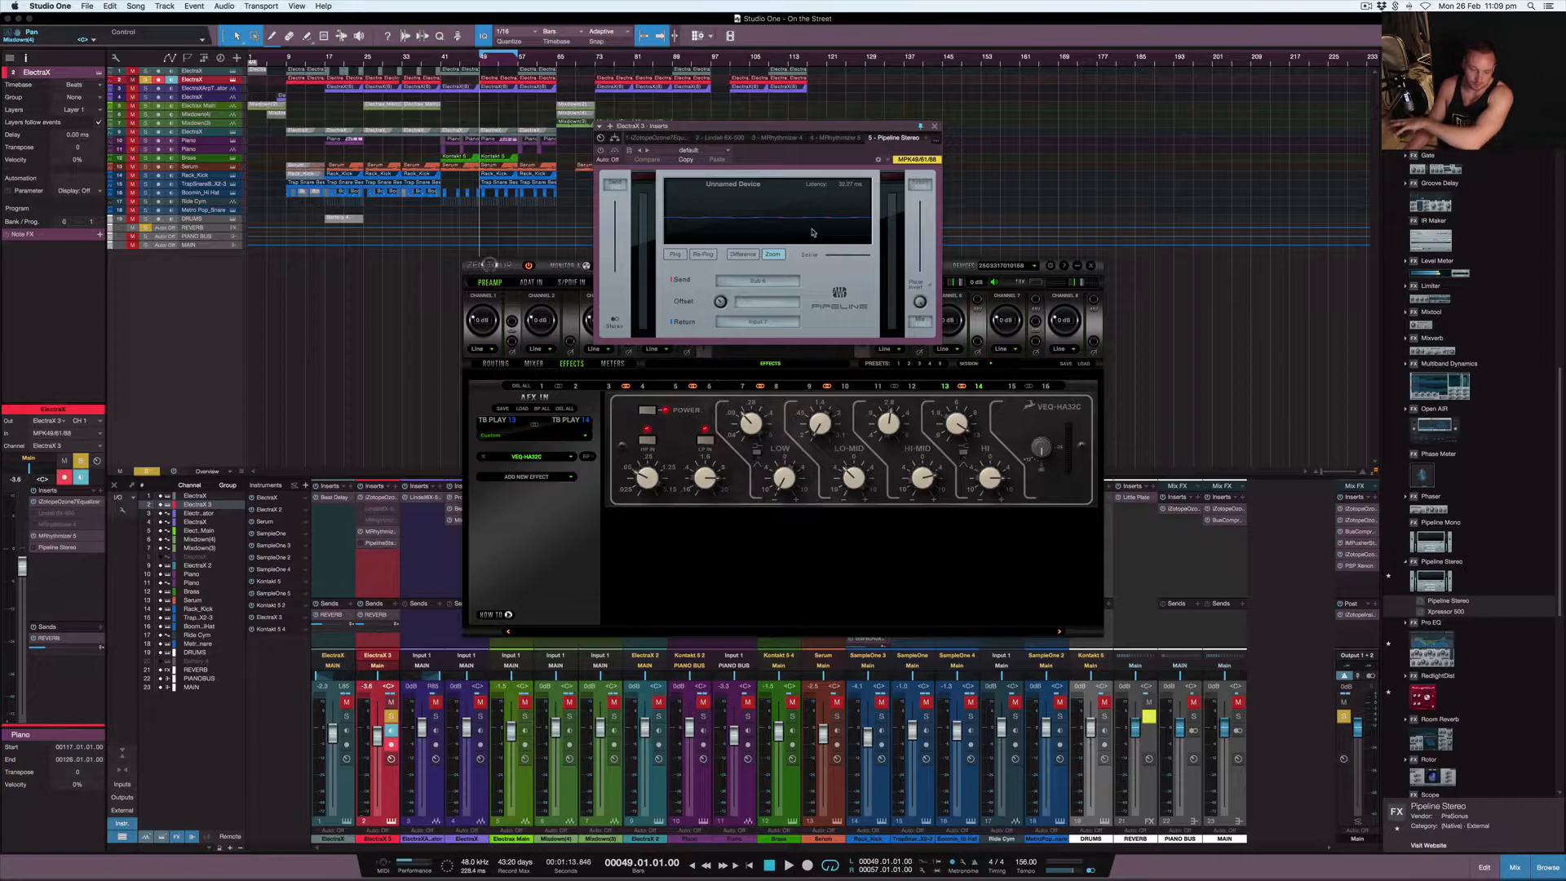
pyautogui.click(935, 128)
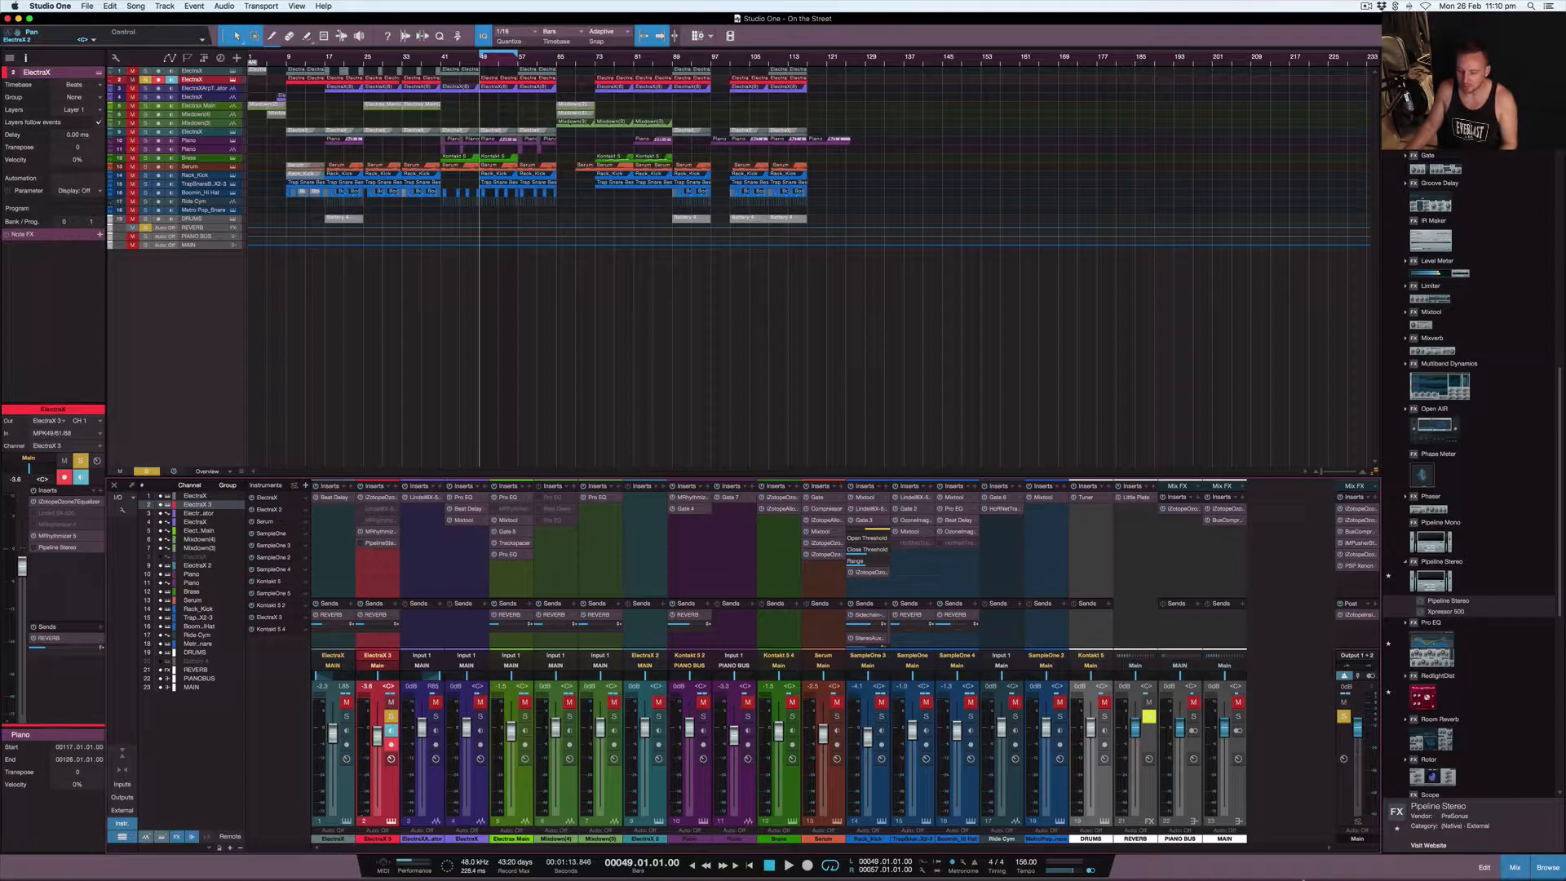
pyautogui.click(1091, 858)
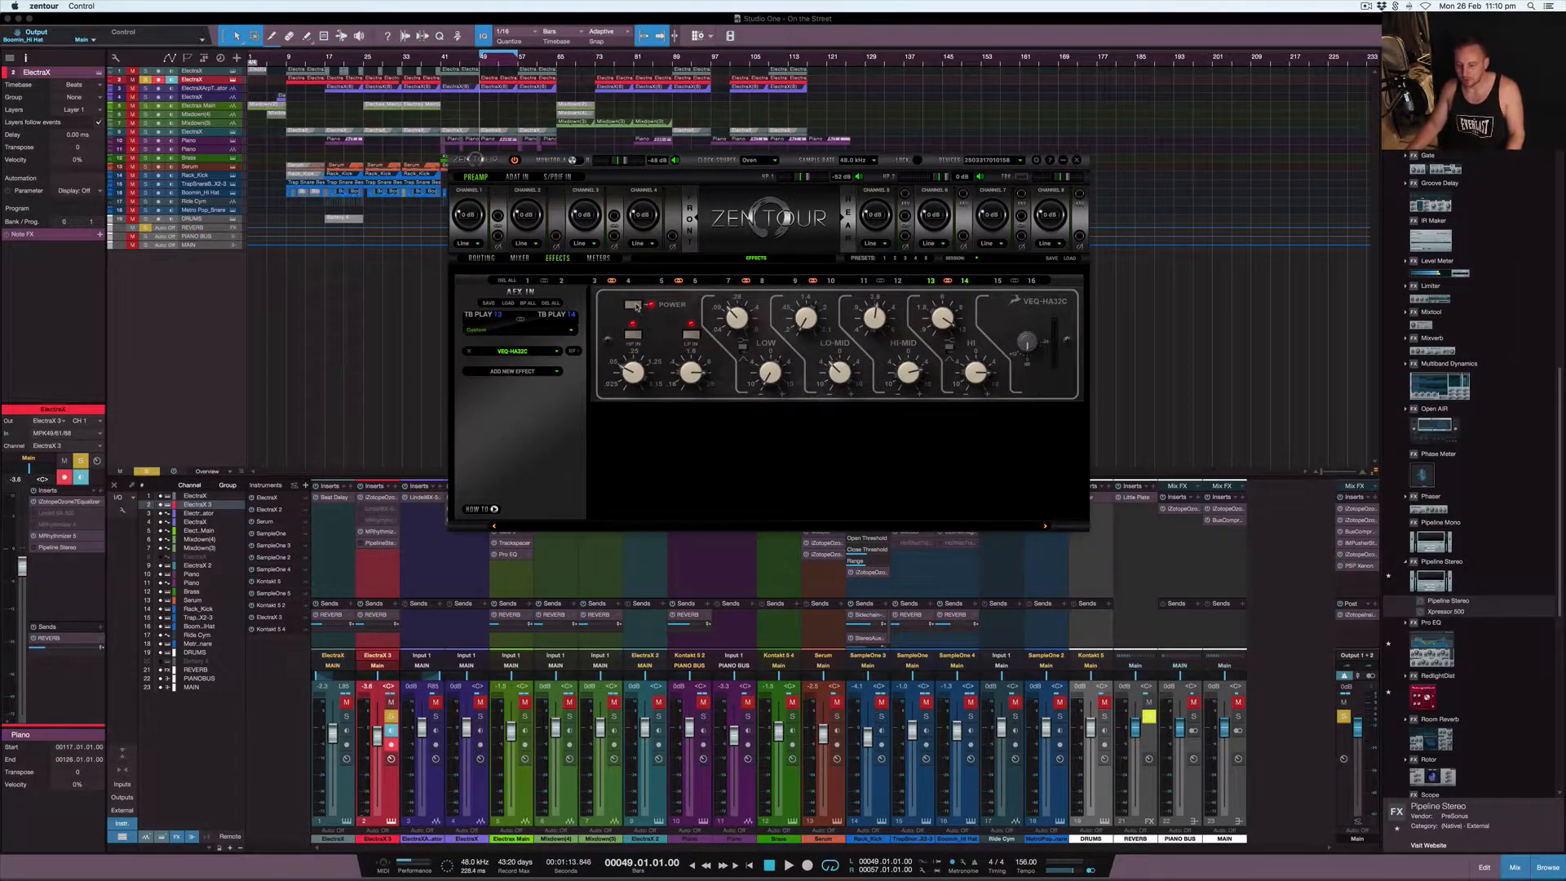
pyautogui.click(369, 546)
pyautogui.moveTo(1019, 861)
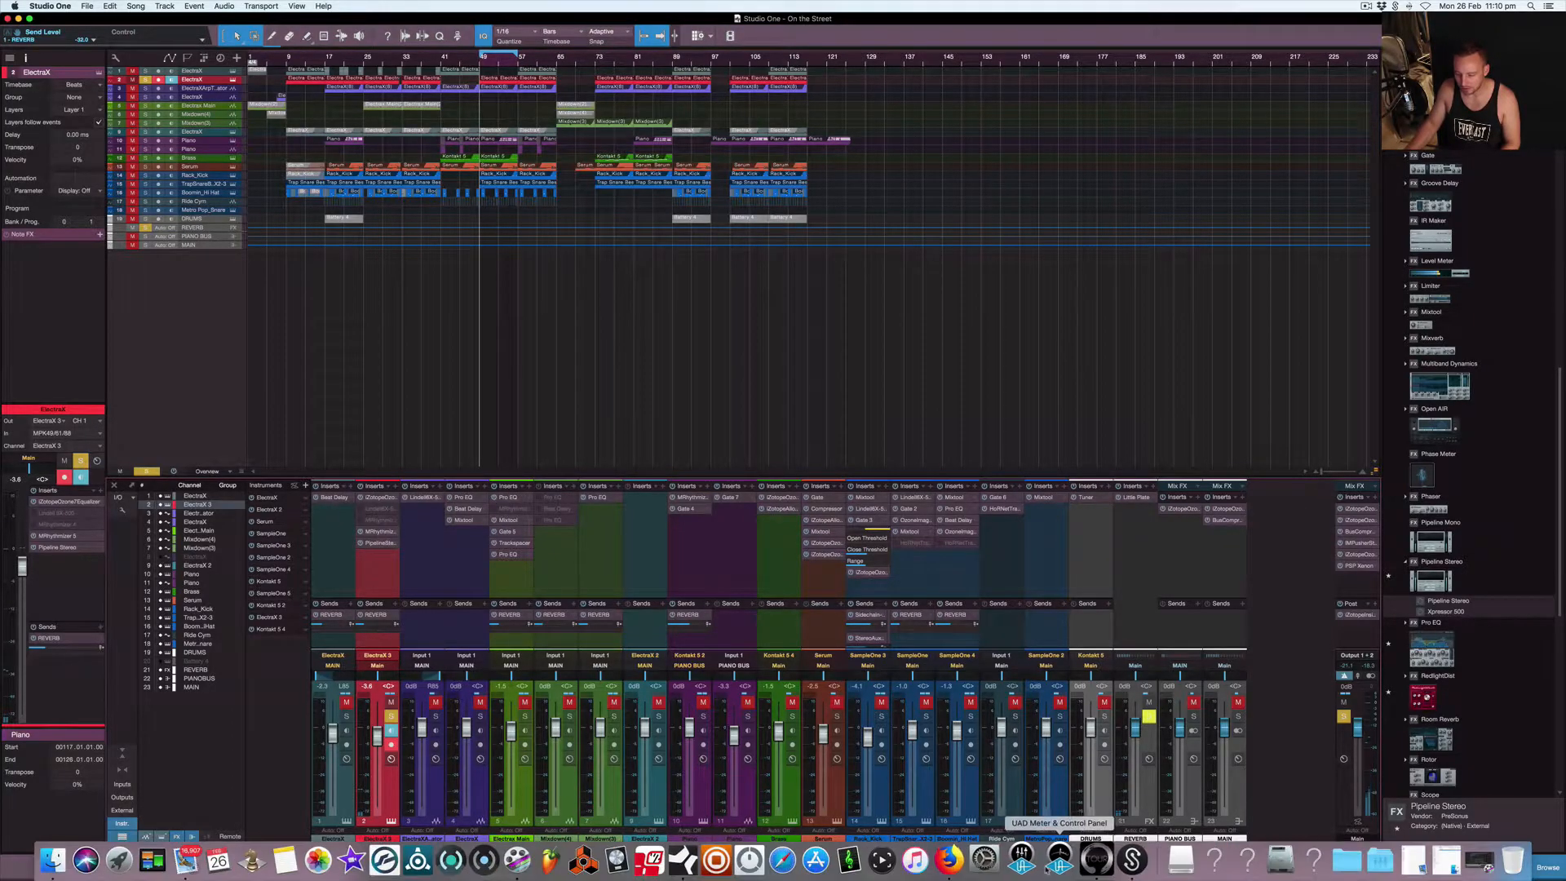
pyautogui.click(1089, 858)
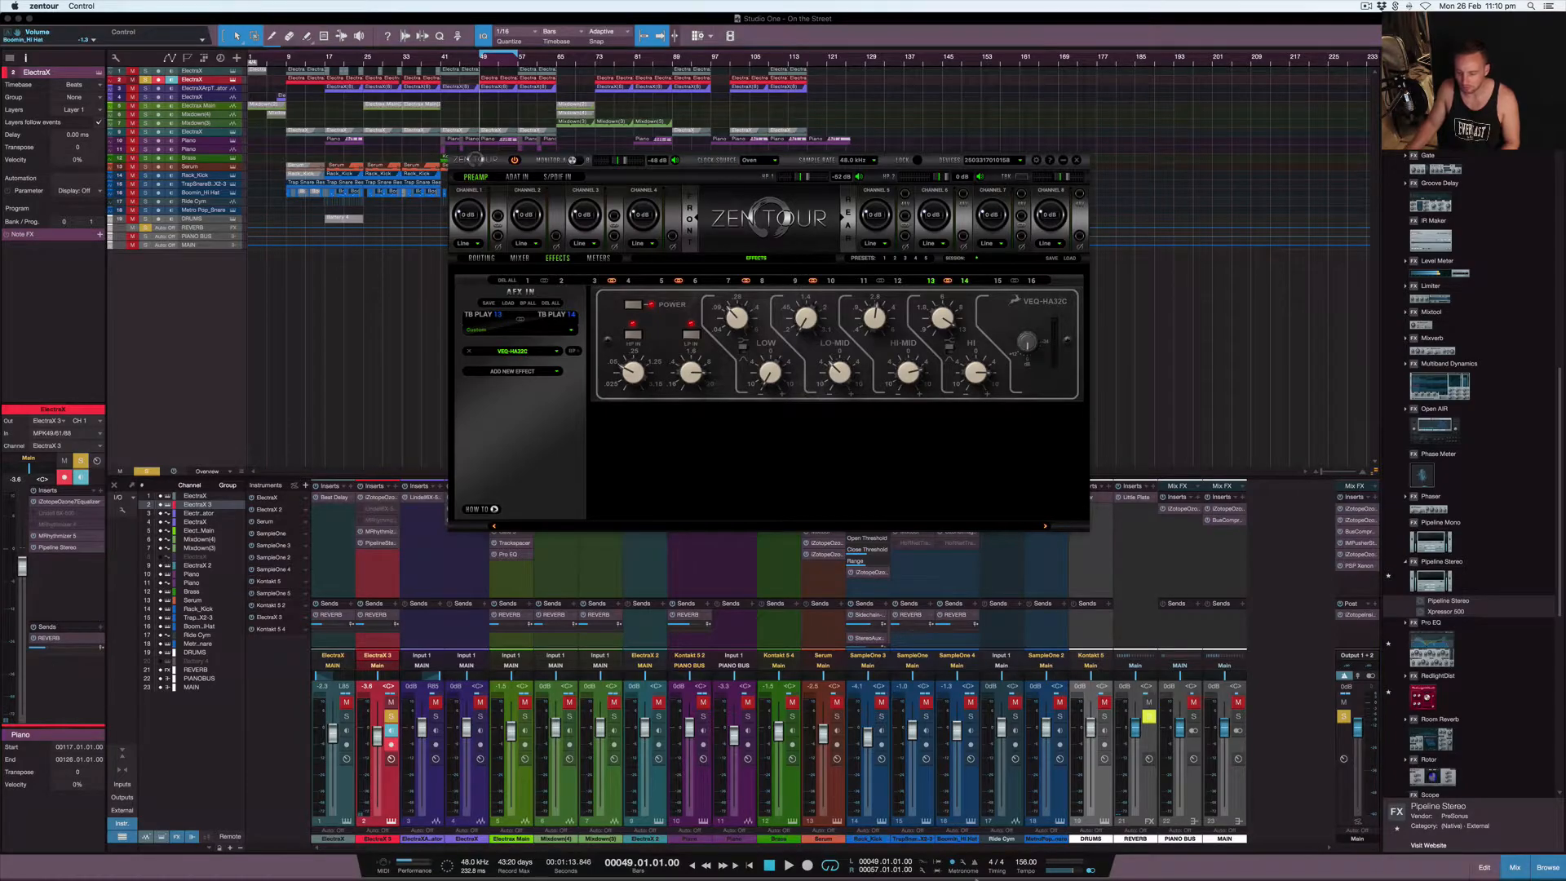
# Play the soloed ElectraX 3 channel, switch the VEQ-HA32C's power off and on to compare the sound, and stop playback.
pyautogui.click(789, 863)
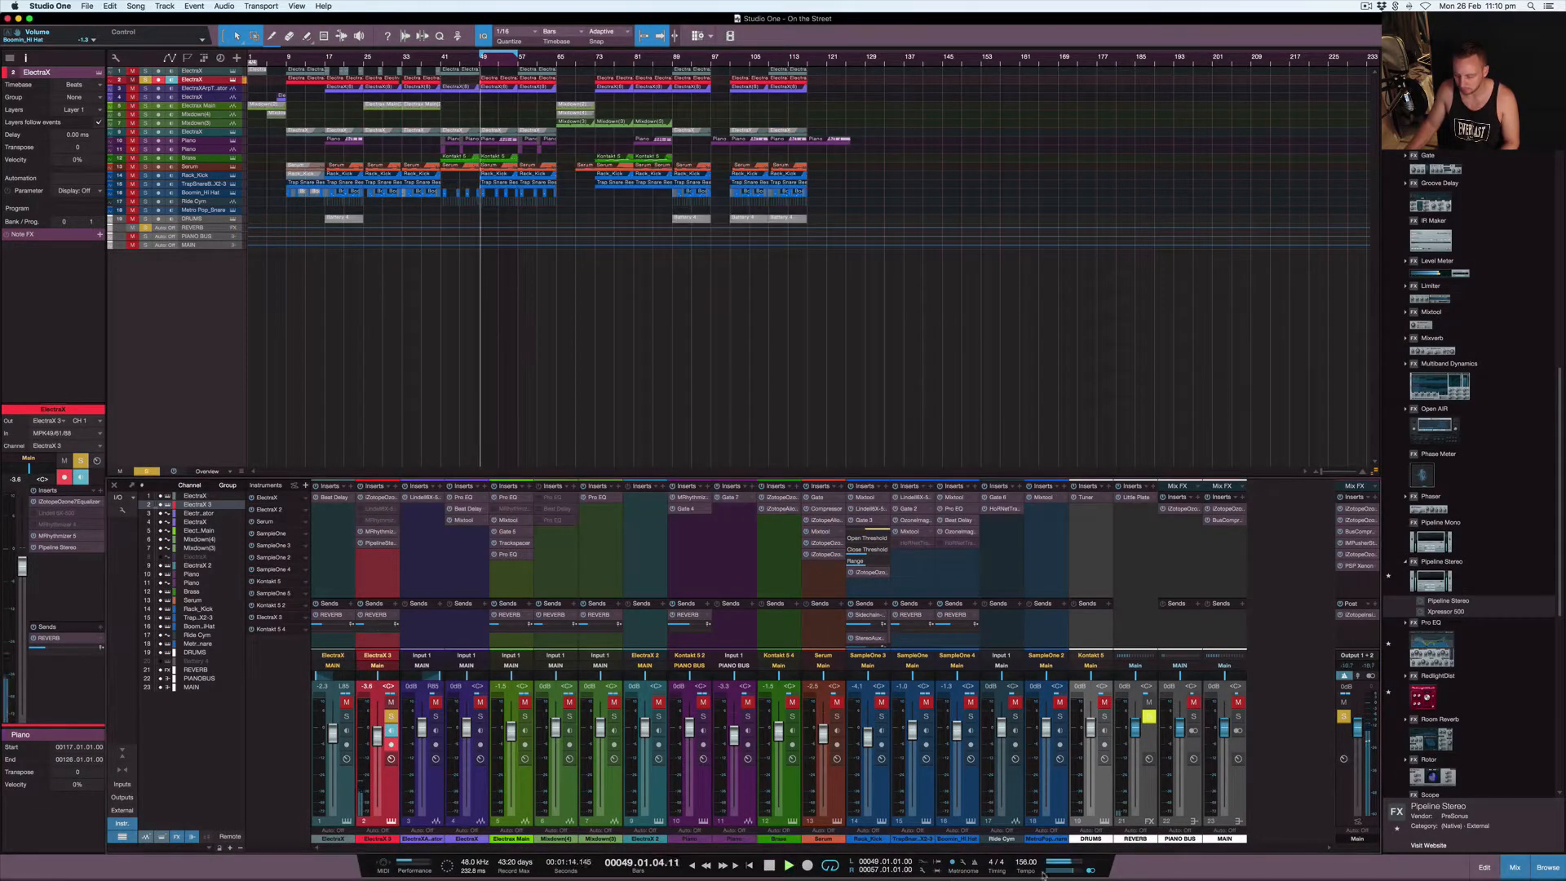
pyautogui.click(1093, 859)
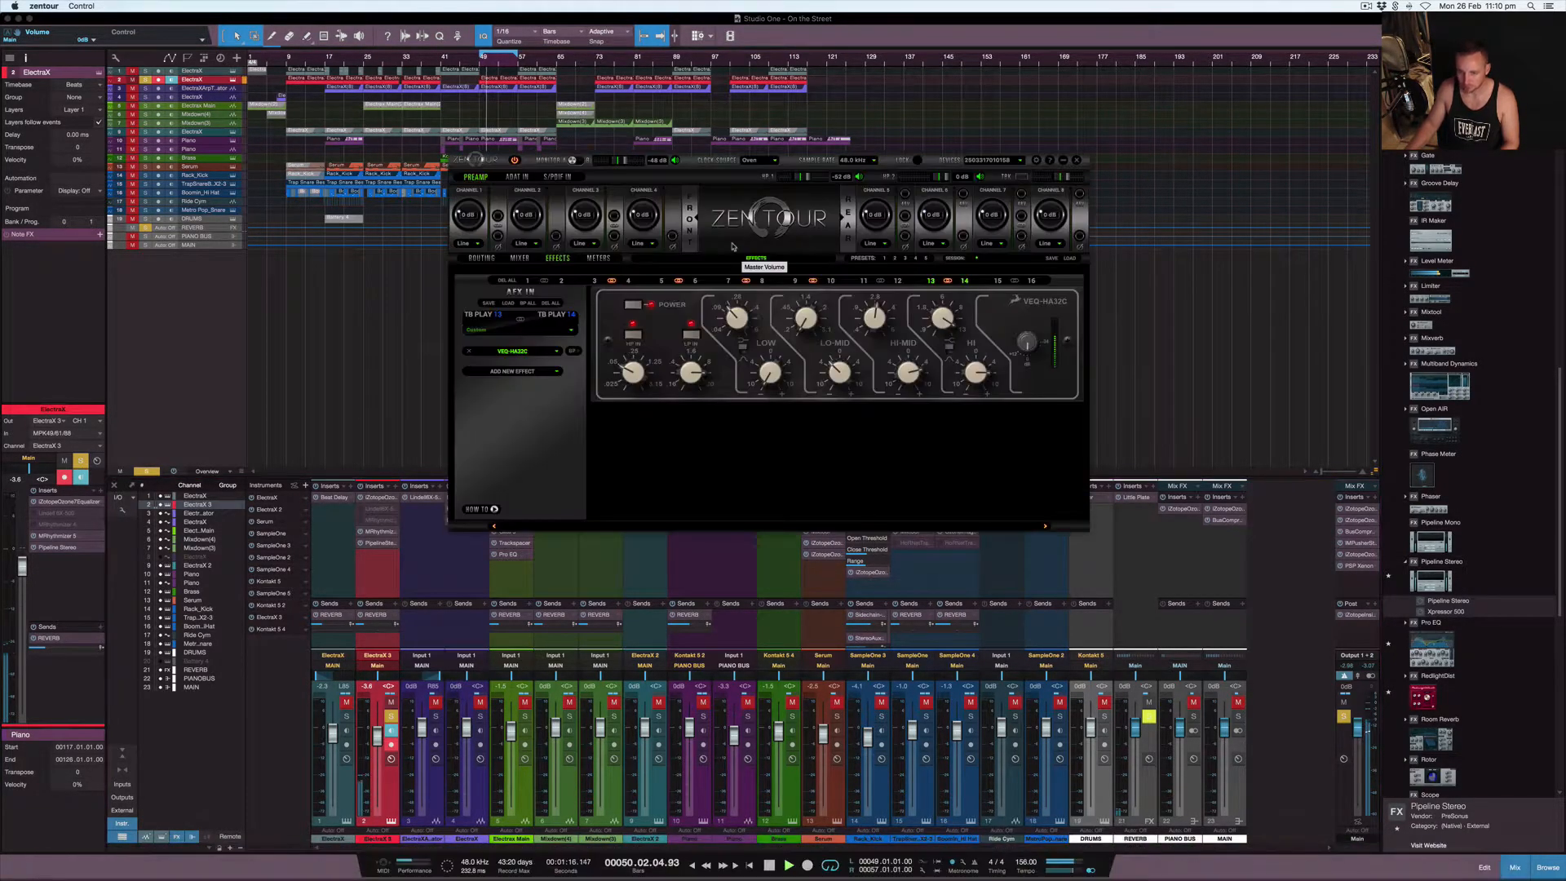
pyautogui.click(634, 306)
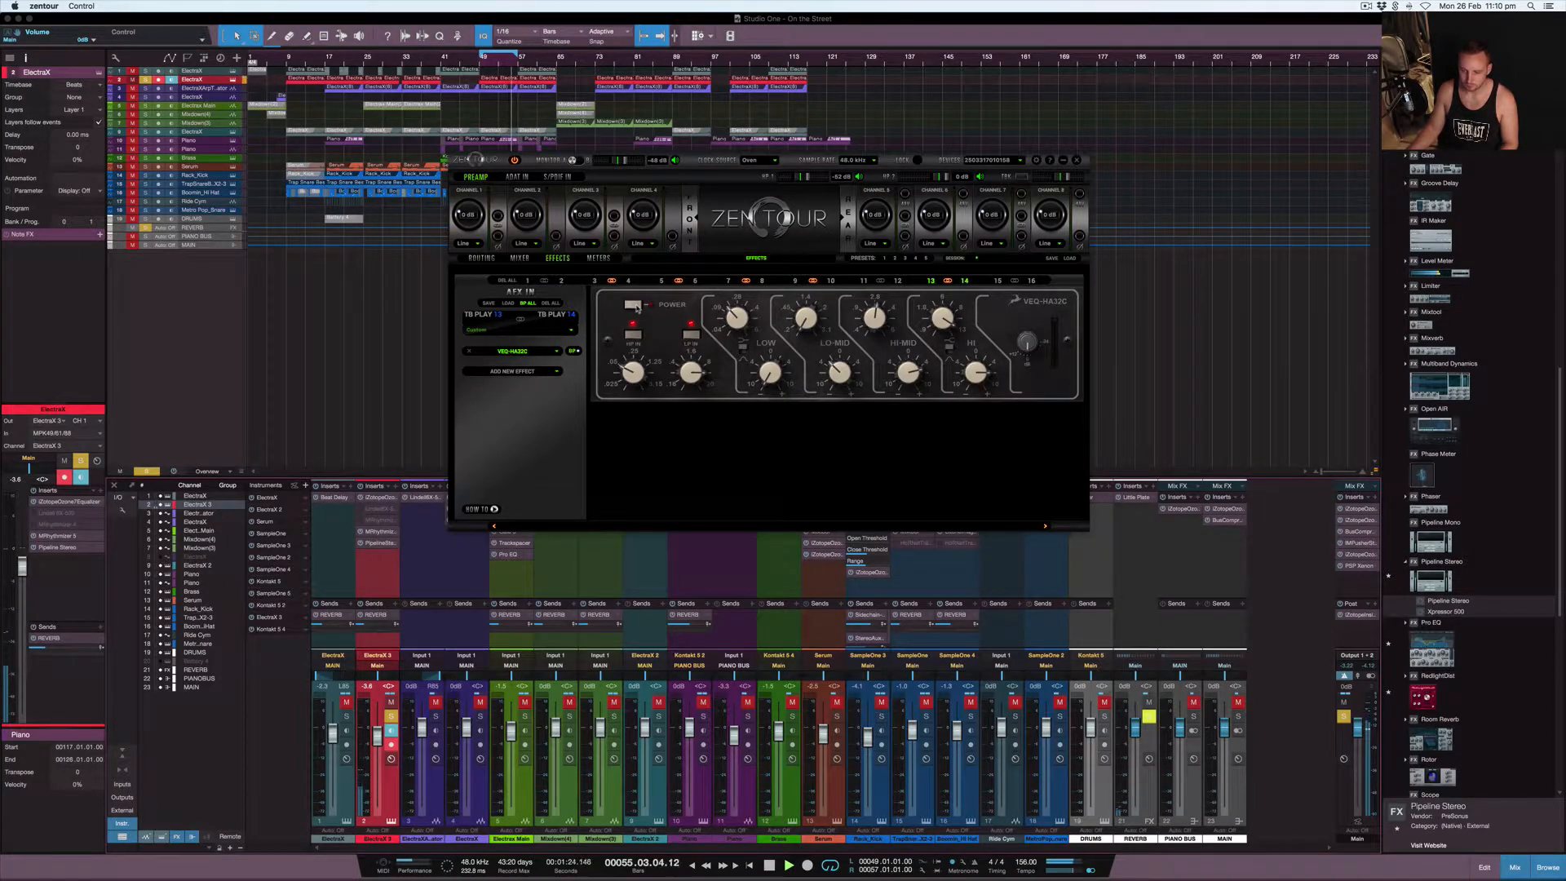
pyautogui.click(637, 308)
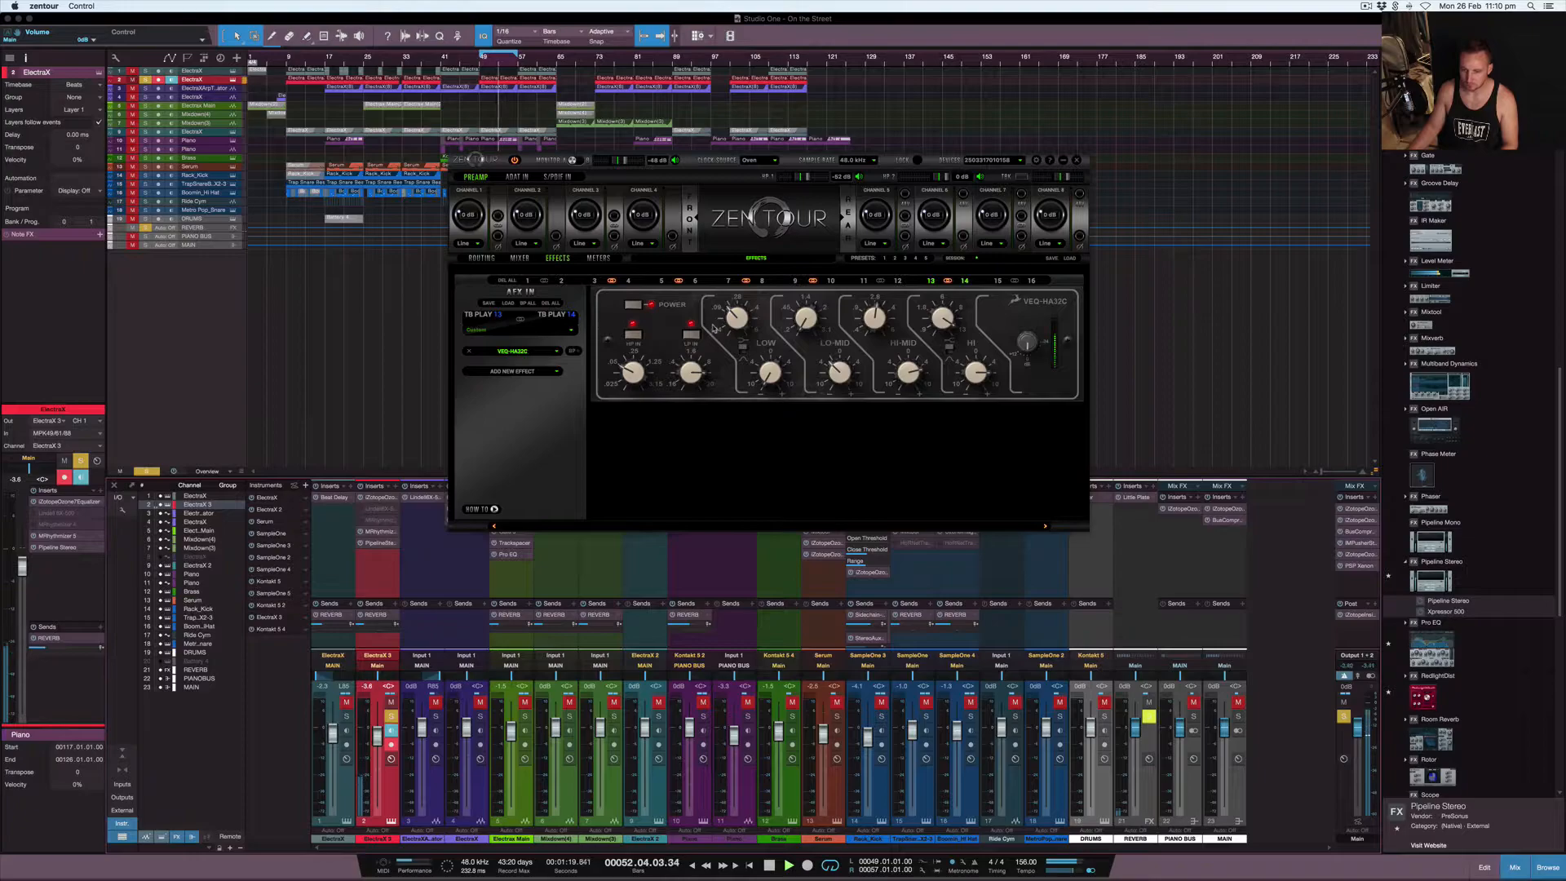
pyautogui.click(404, 360)
pyautogui.press('space')
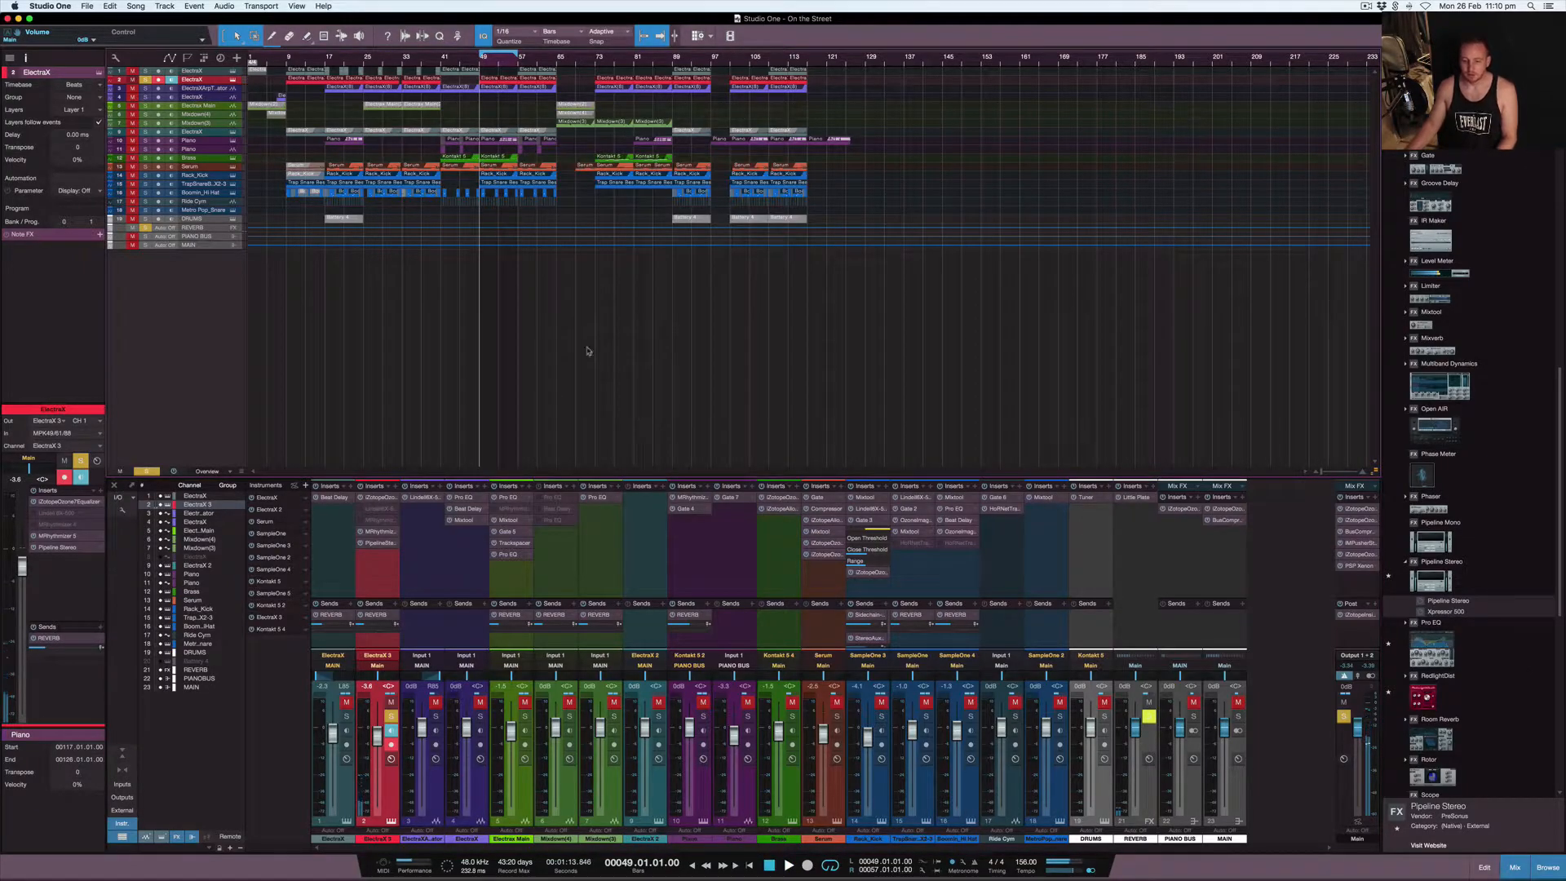
# Unsolo the ElectraX 3 channel and compare the full mix with the VEQ-HA32C's power off and on, stopping playback when done.
pyautogui.click(391, 716)
pyautogui.press('space')
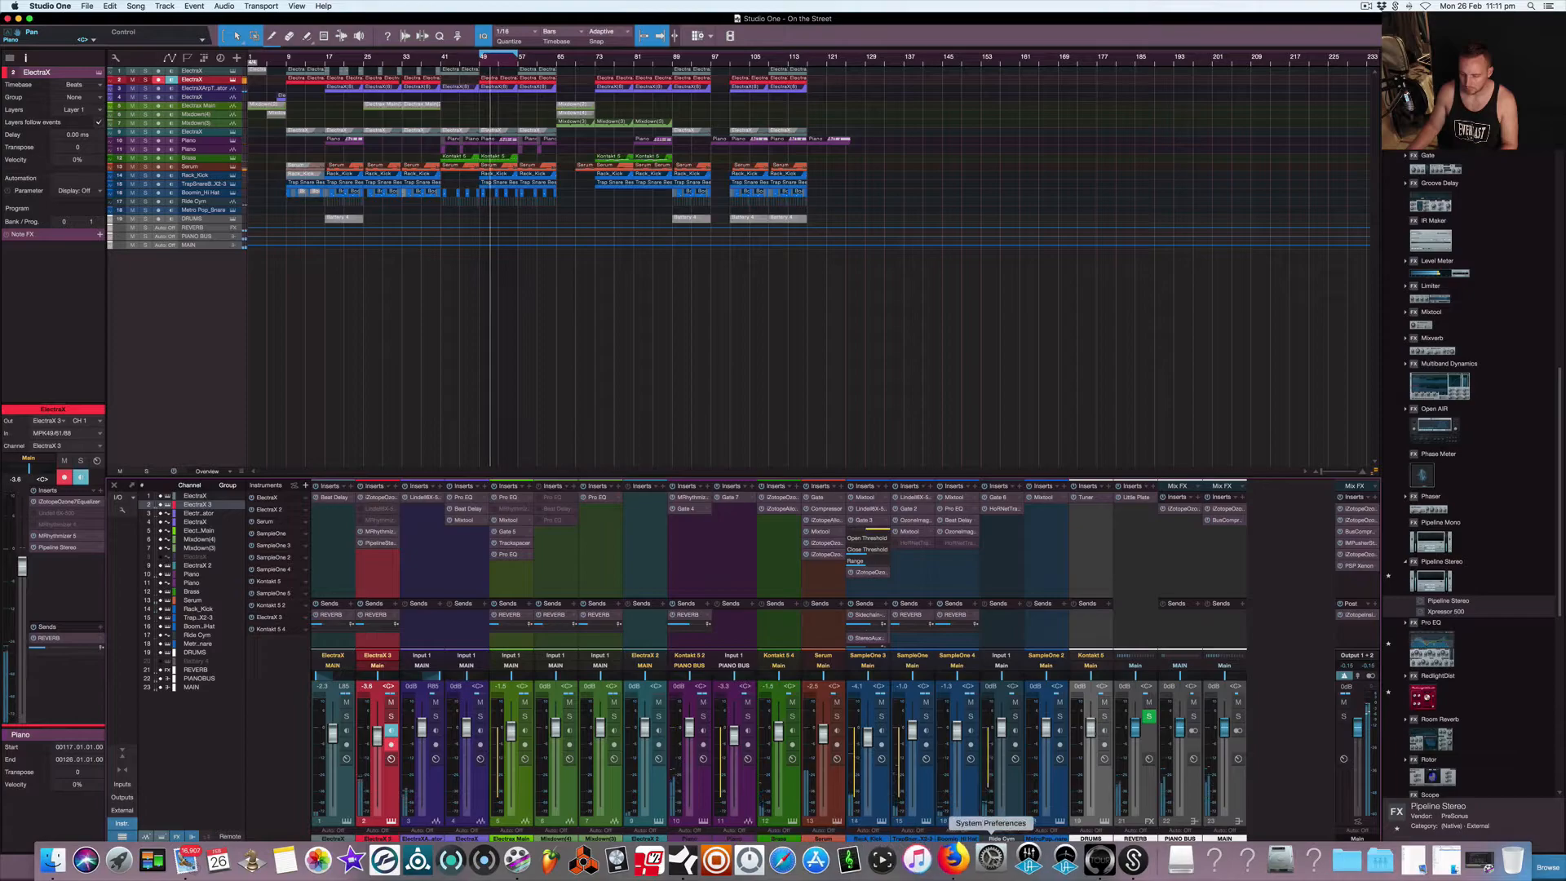
pyautogui.click(1100, 860)
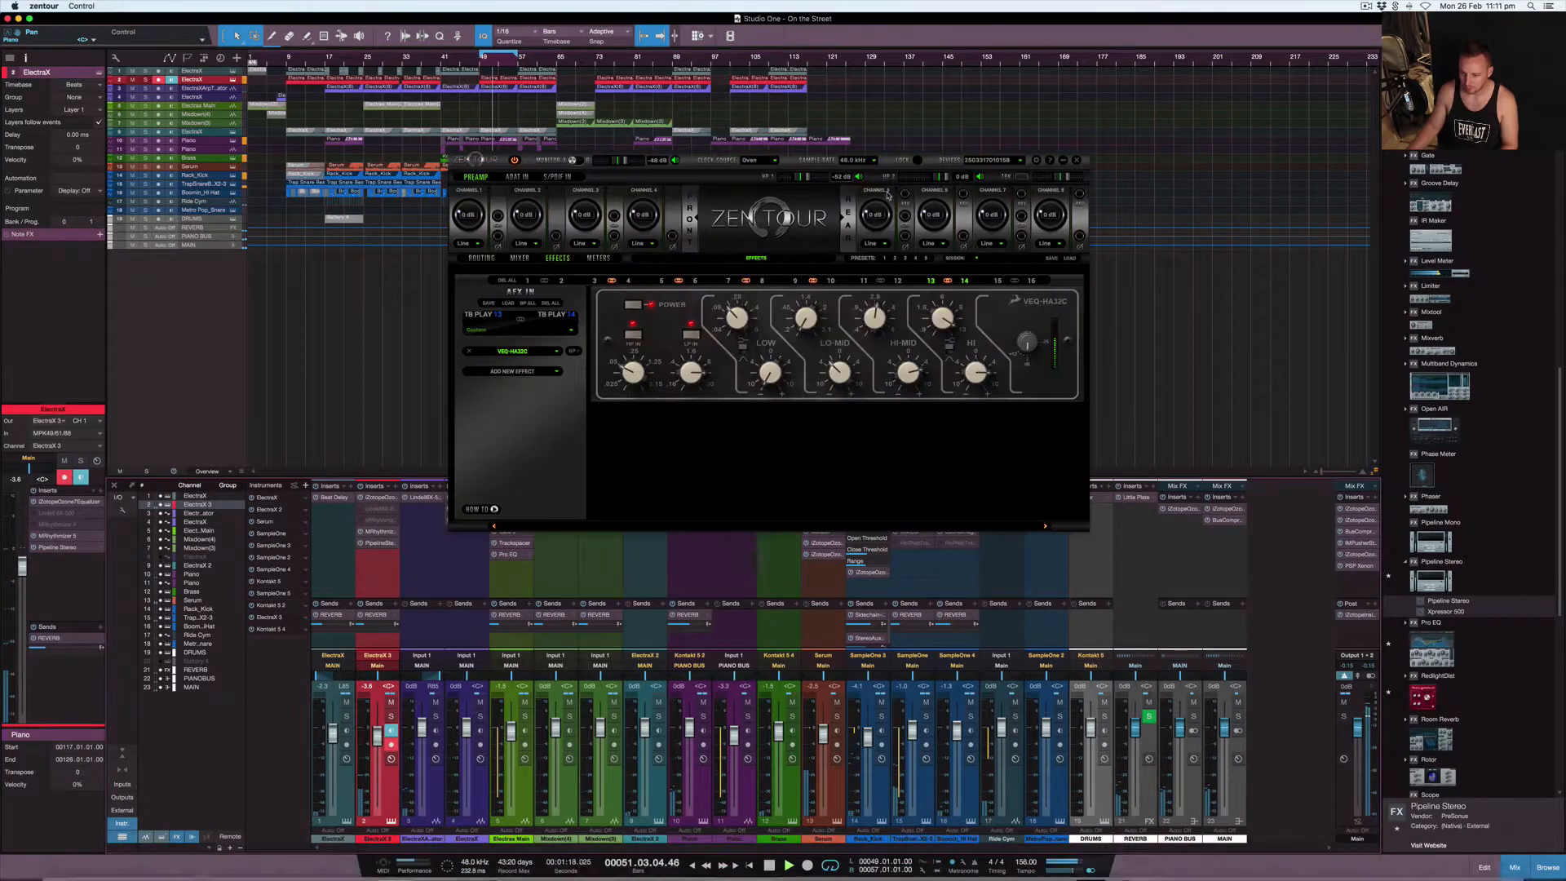
pyautogui.click(634, 305)
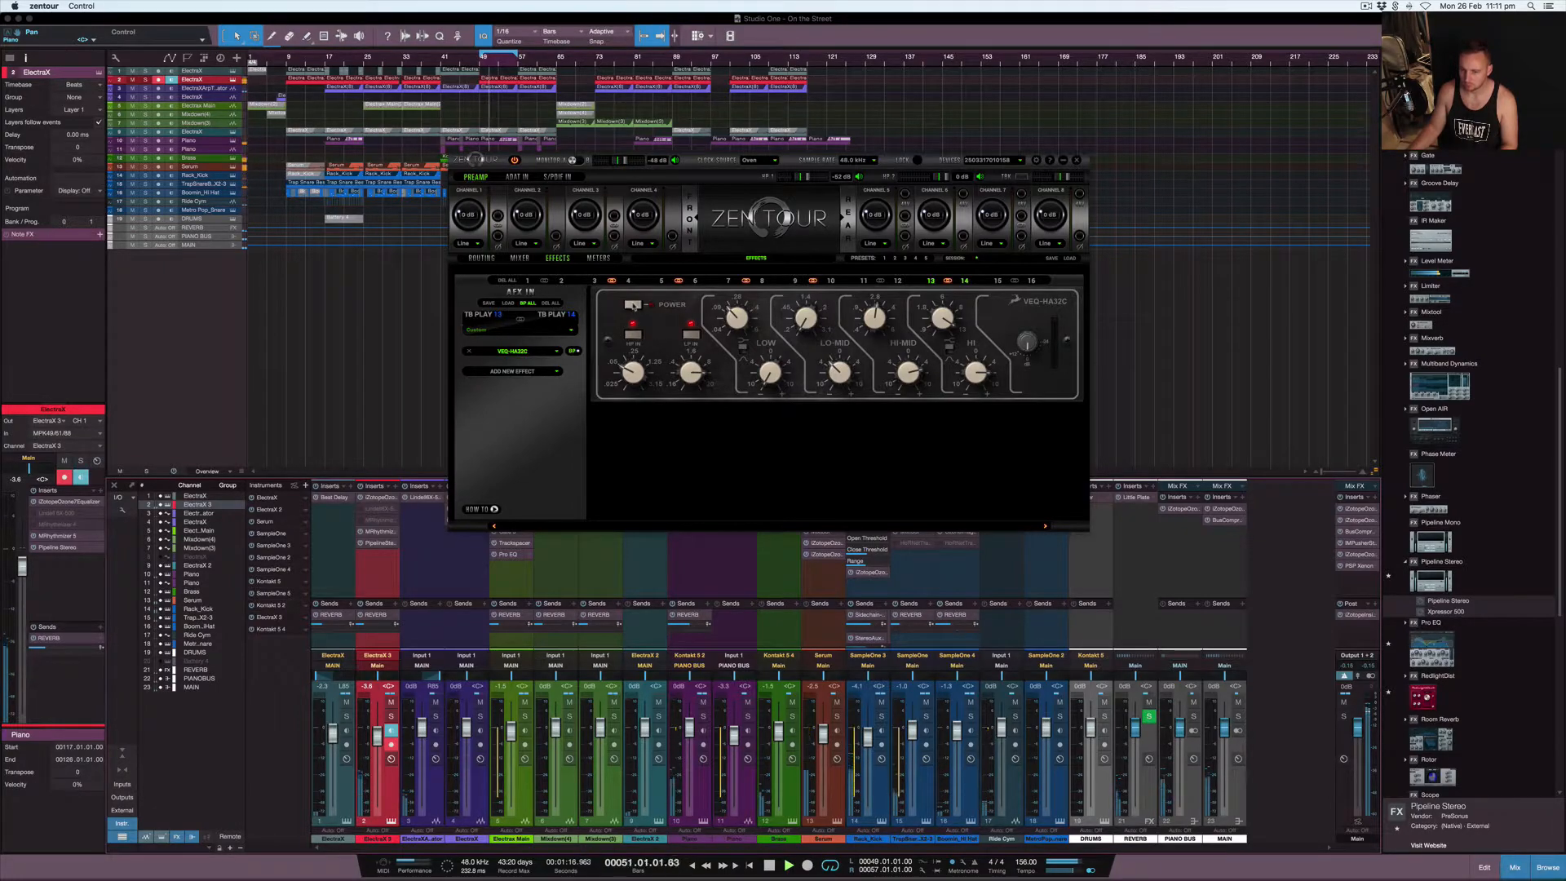
pyautogui.click(634, 306)
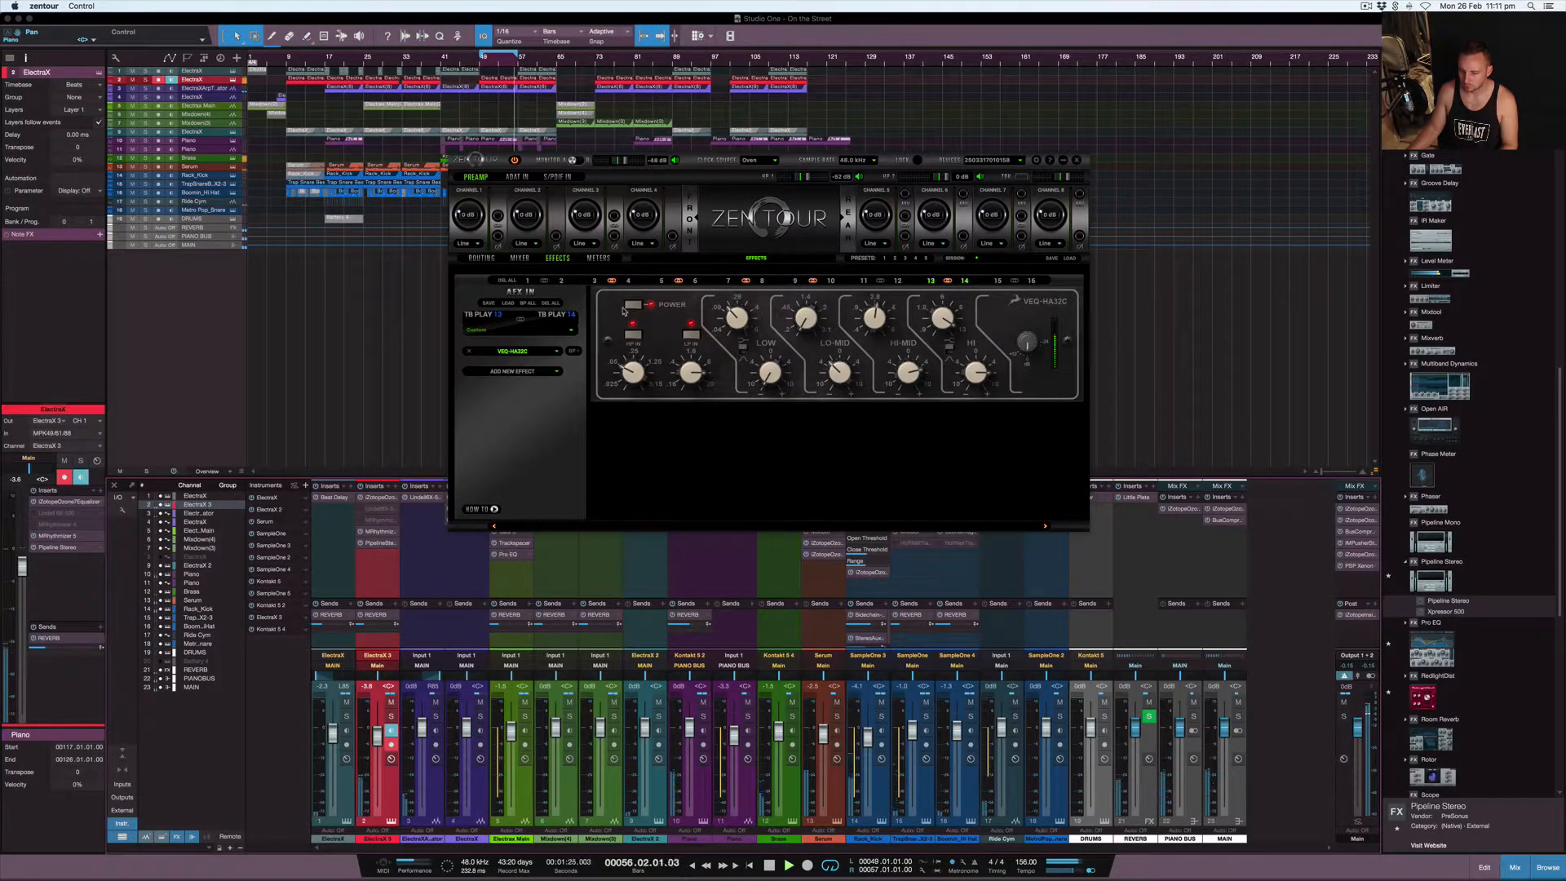
pyautogui.click(283, 395)
pyautogui.press('space')
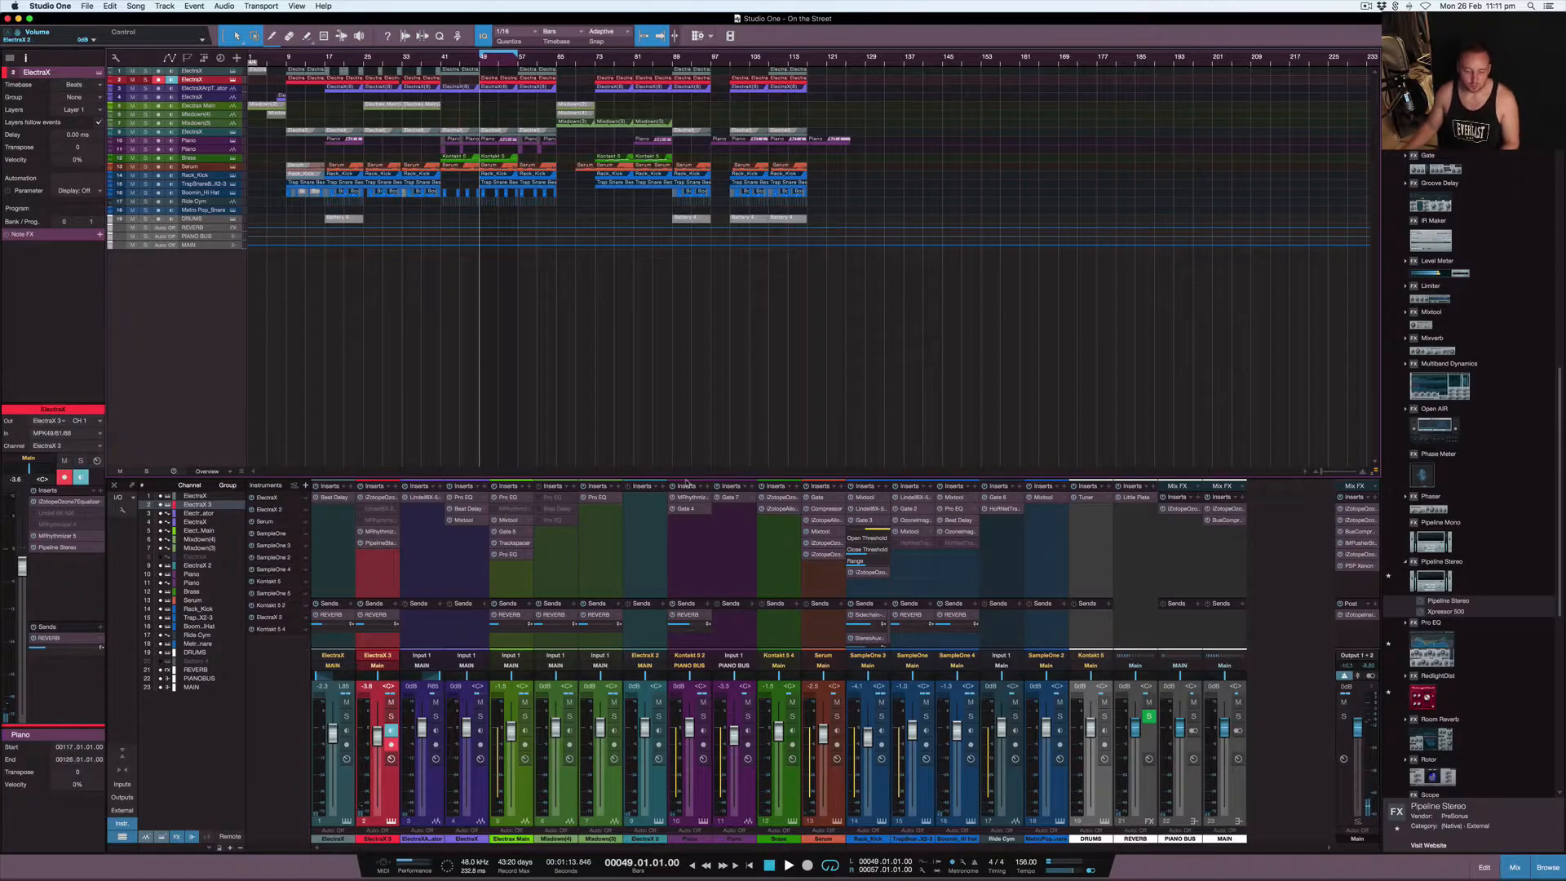
# Disarm recording on the red ElectraX 3 channel and switch to the Zen Tour control panel.
pyautogui.click(391, 744)
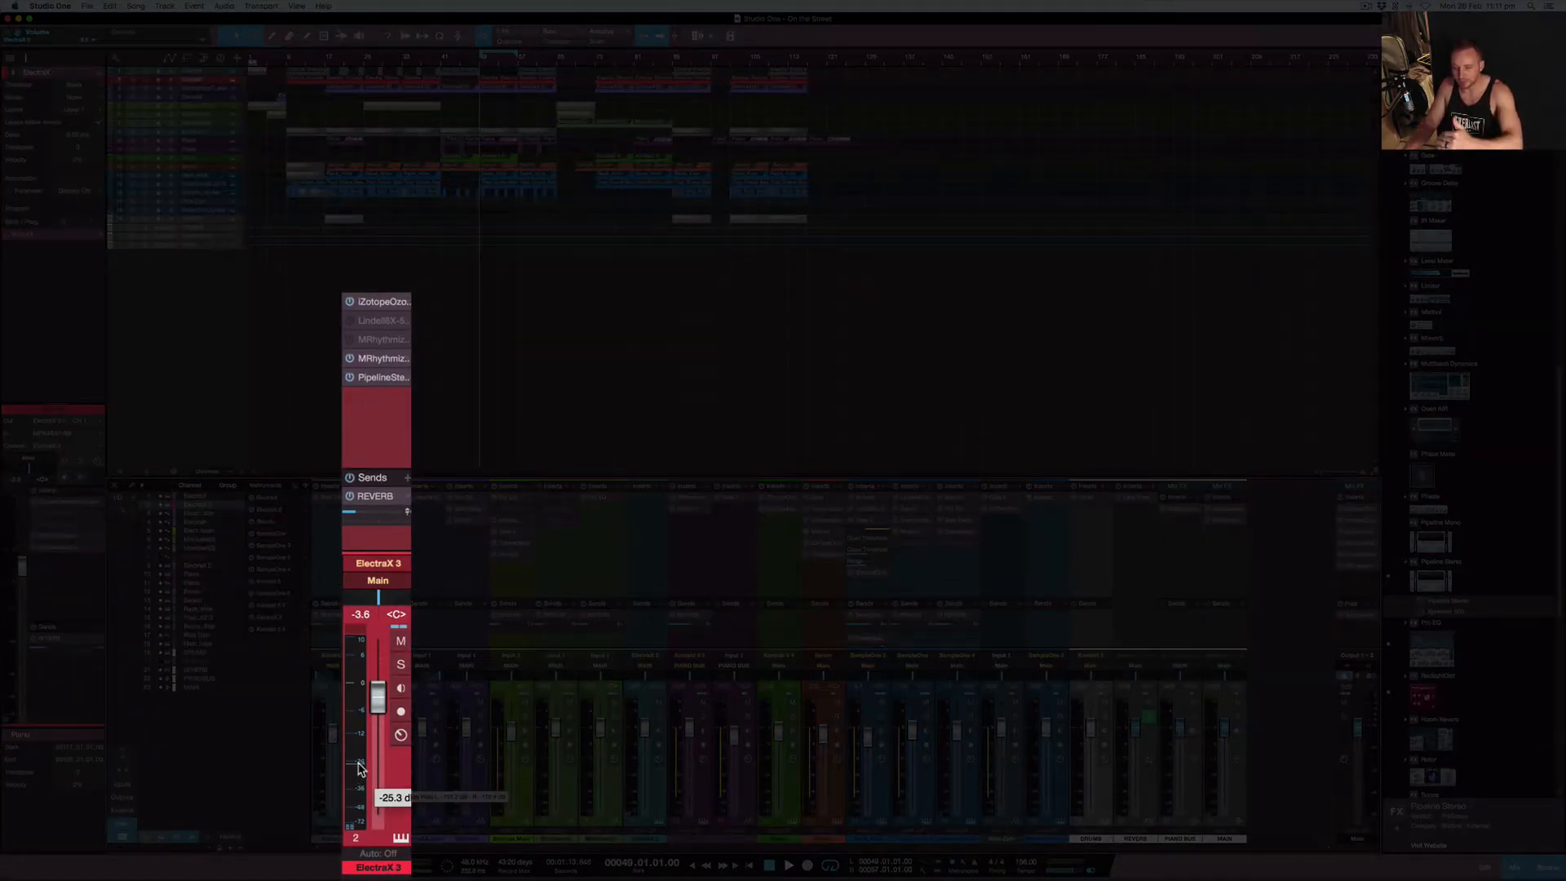
pyautogui.moveTo(933, 879)
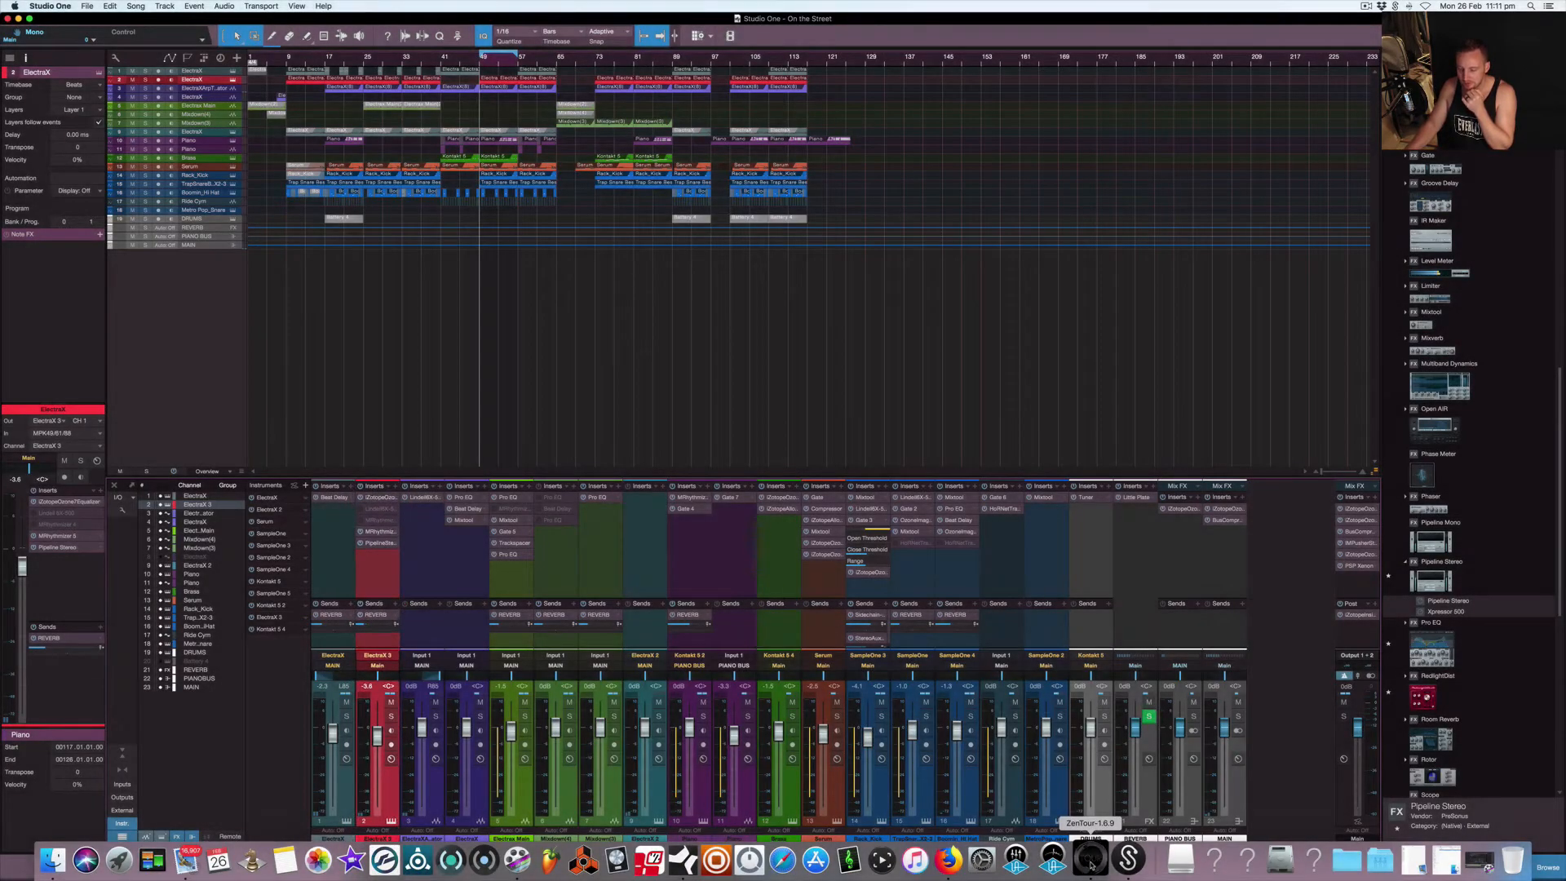
pyautogui.click(1089, 856)
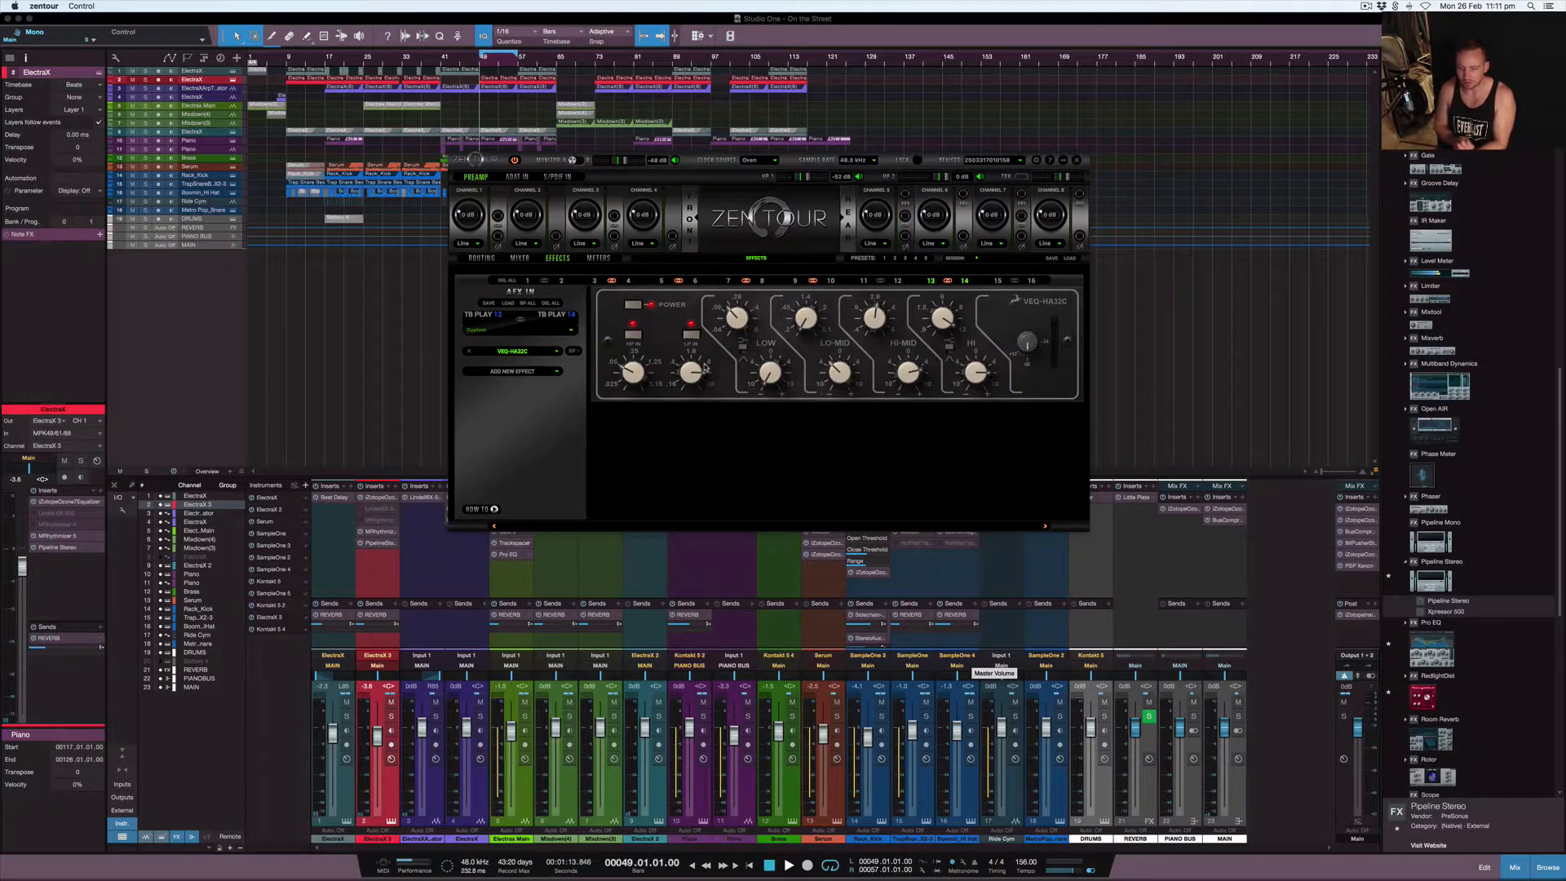
# Open iZotope Insight from the Main output's post-fader inserts and move its window and the Zen Tour panel apart.
pyautogui.click(1363, 617)
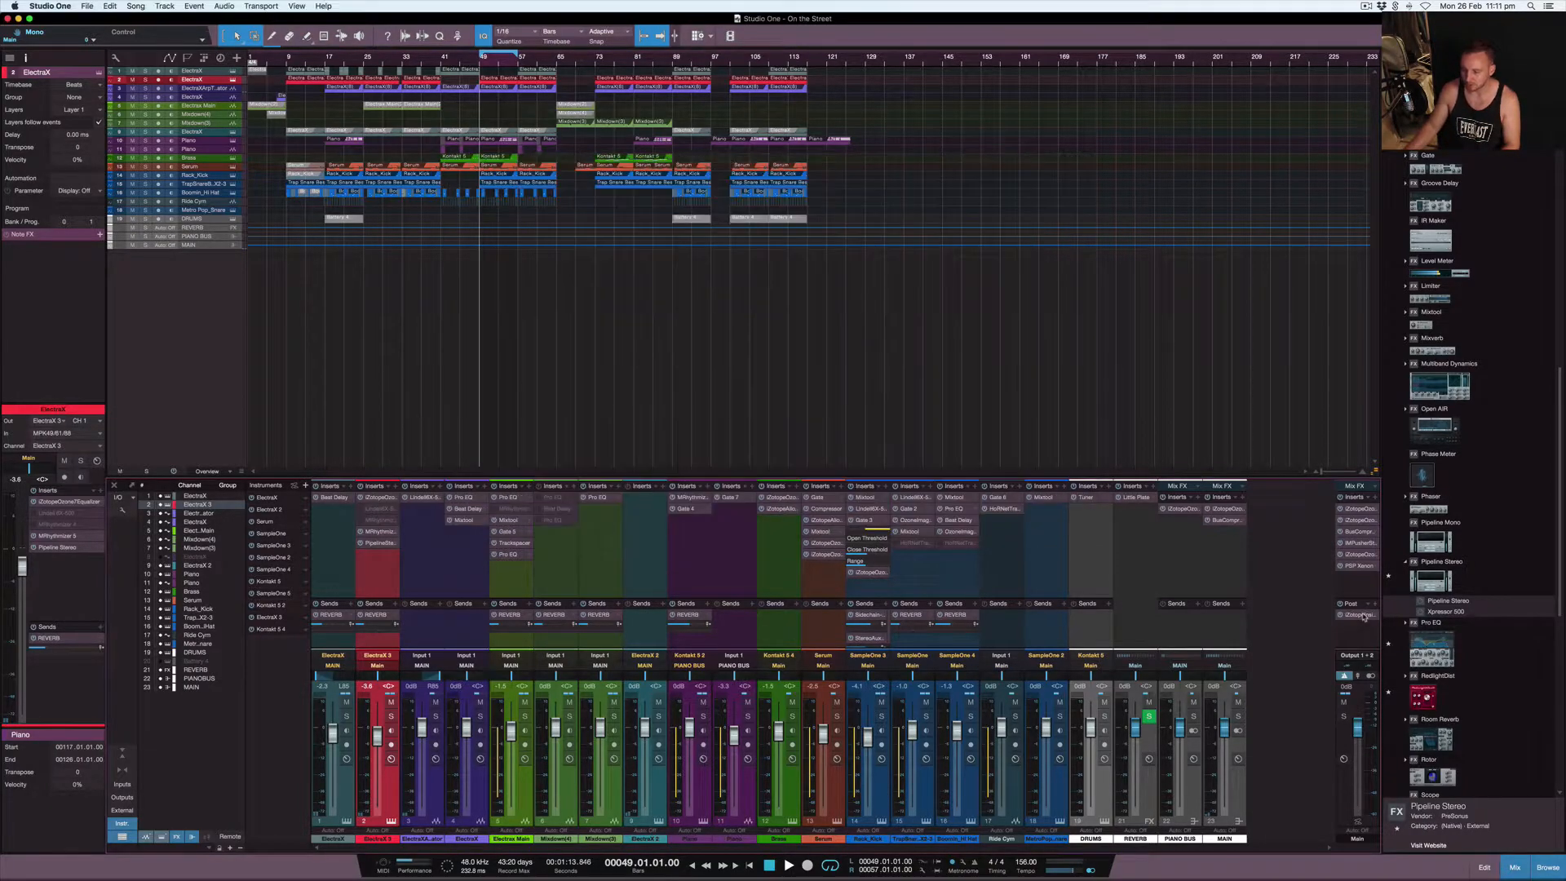
pyautogui.click(1364, 617)
pyautogui.moveTo(1129, 106); pyautogui.dragTo(359, 115)
pyautogui.click(1088, 858)
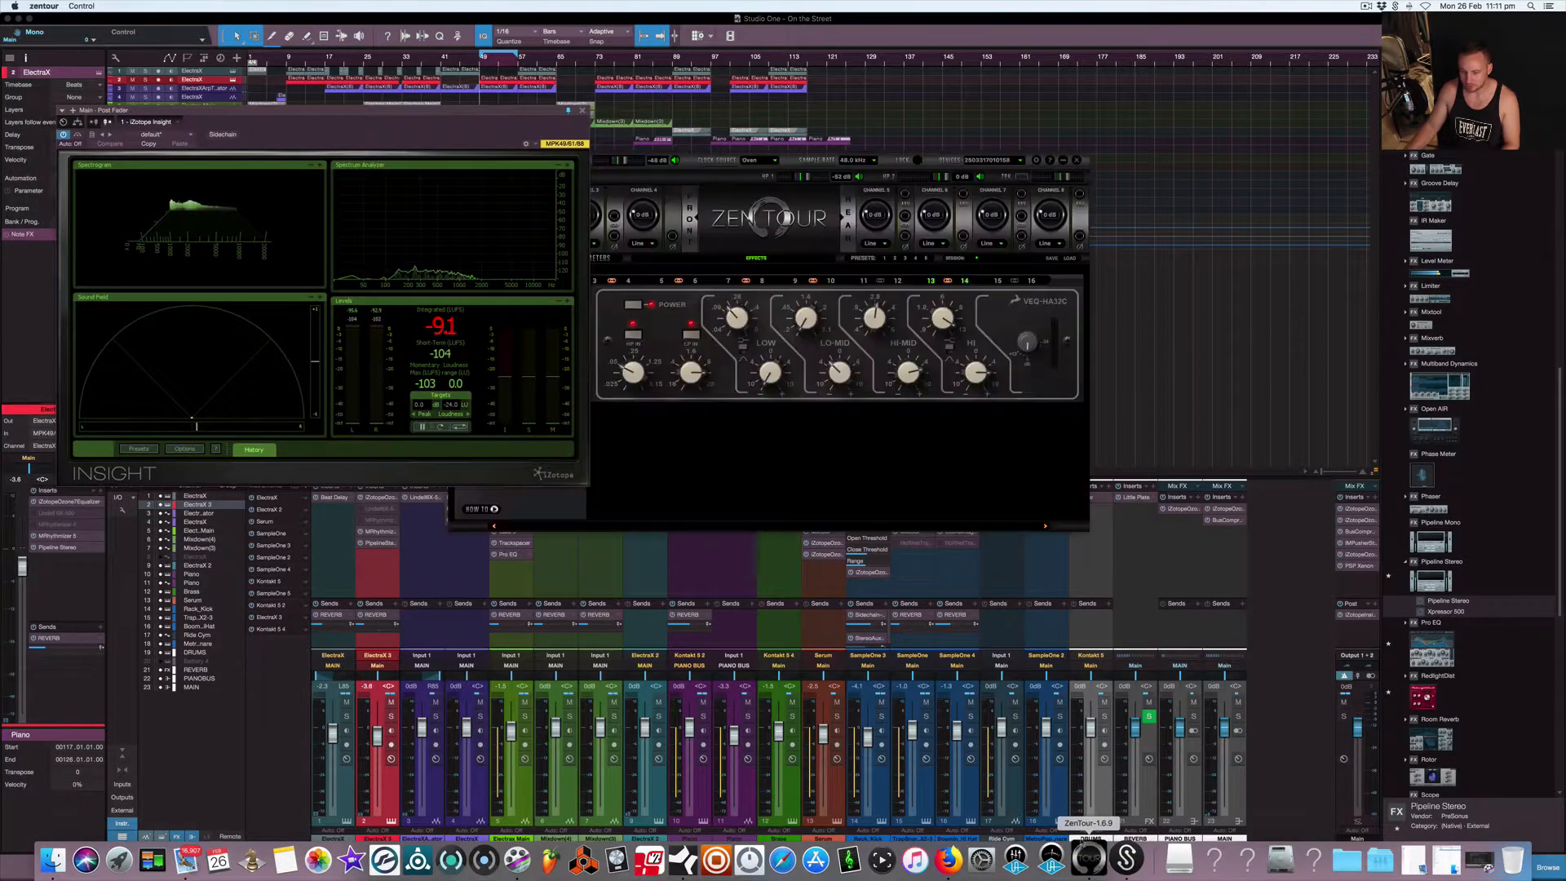
pyautogui.moveTo(784, 158); pyautogui.dragTo(934, 111)
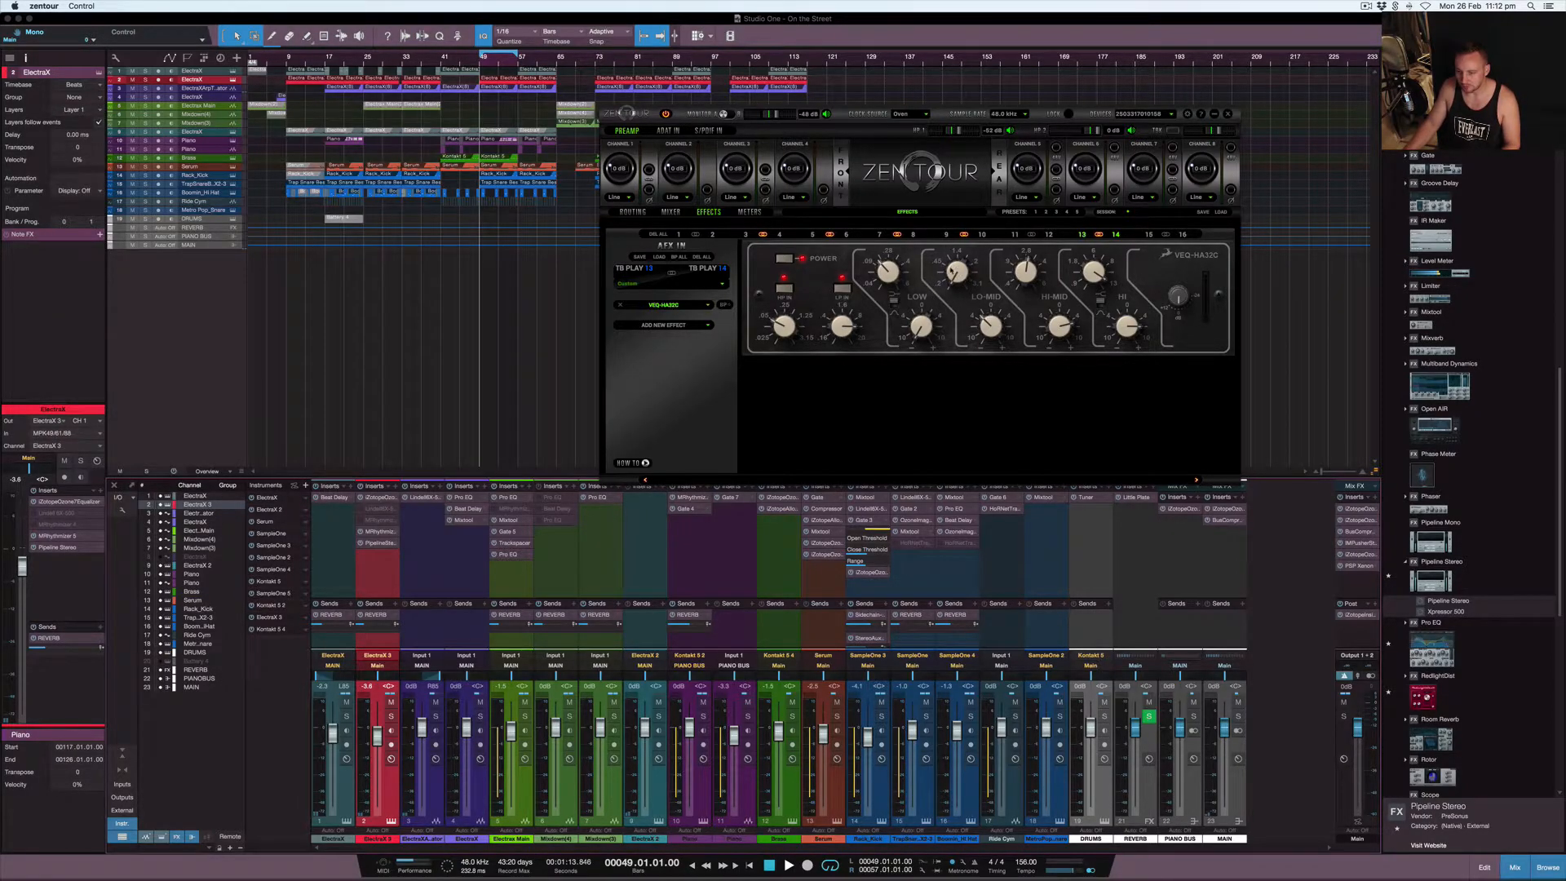
# Bring back the Insight window and show the Zen Tour control panel beside it.
pyautogui.doubleClick(1366, 617)
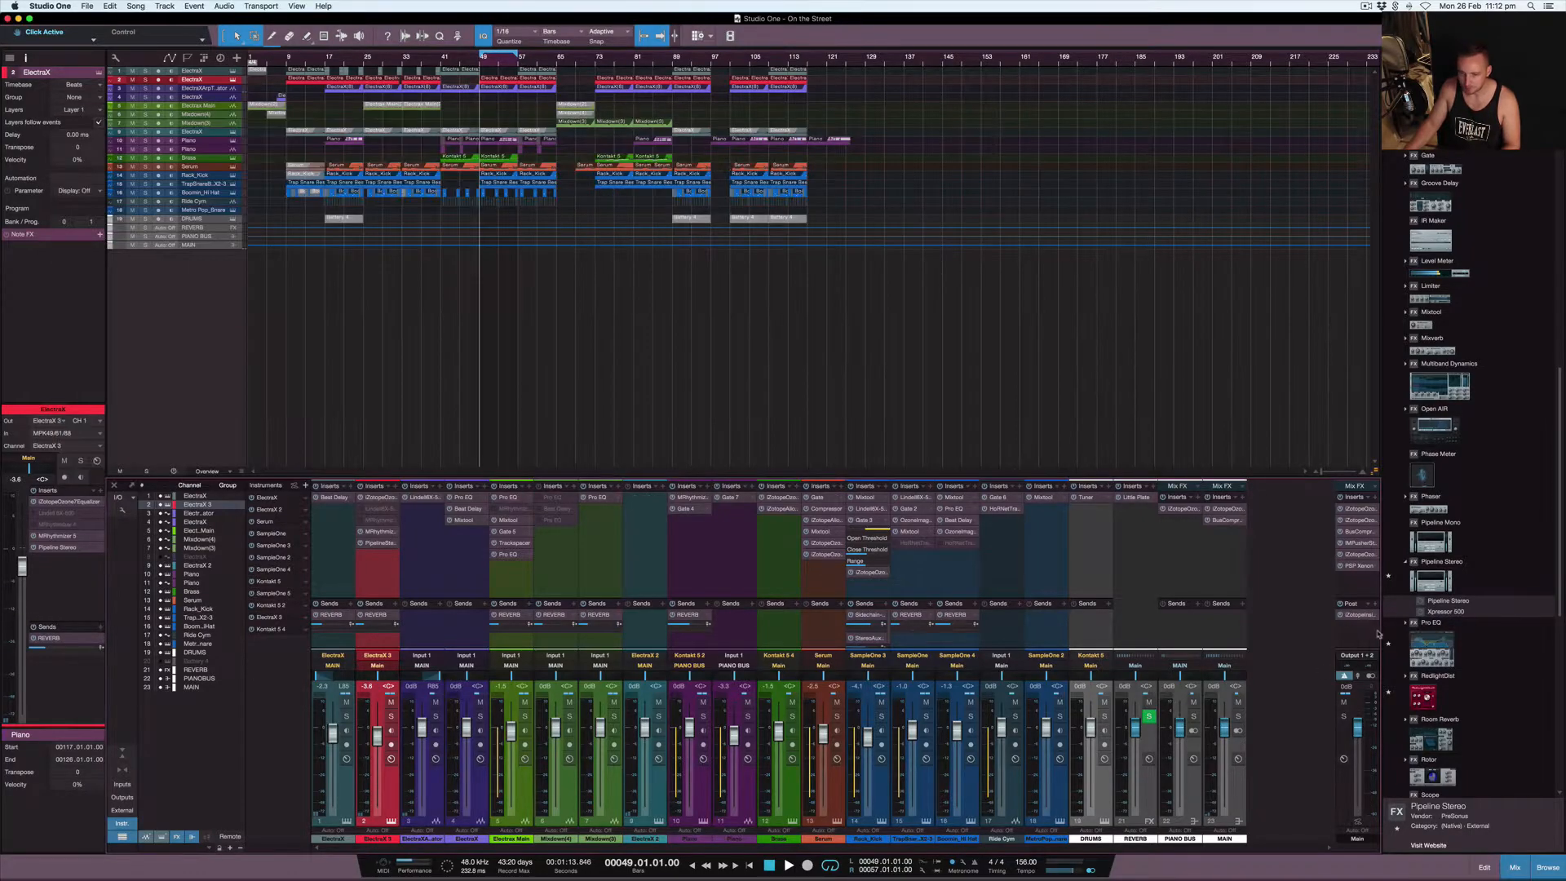
pyautogui.click(1363, 617)
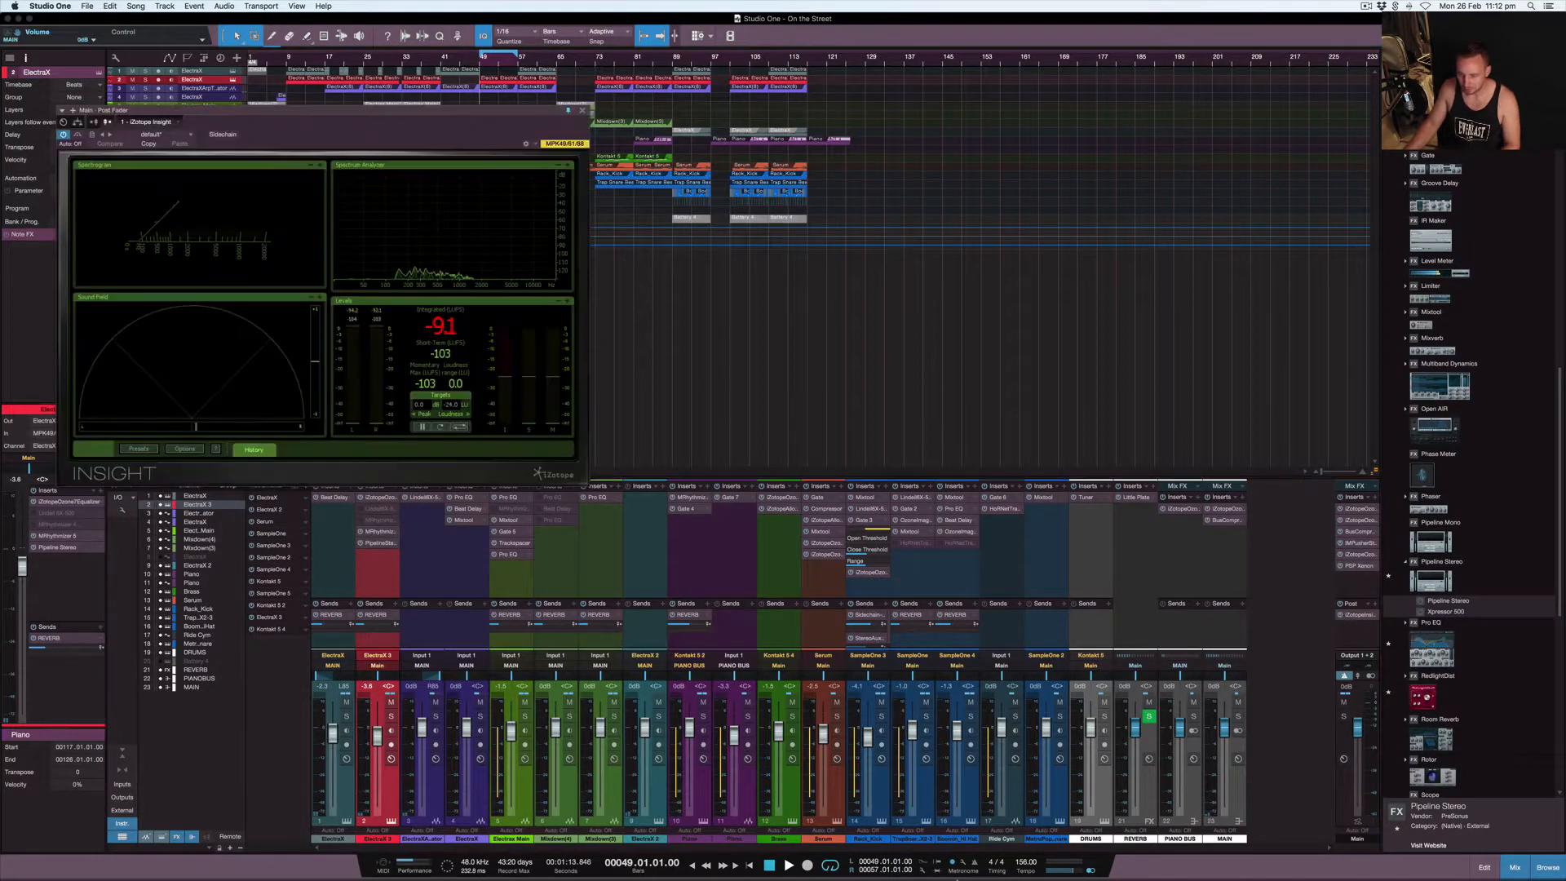
pyautogui.moveTo(954, 865)
pyautogui.click(1092, 861)
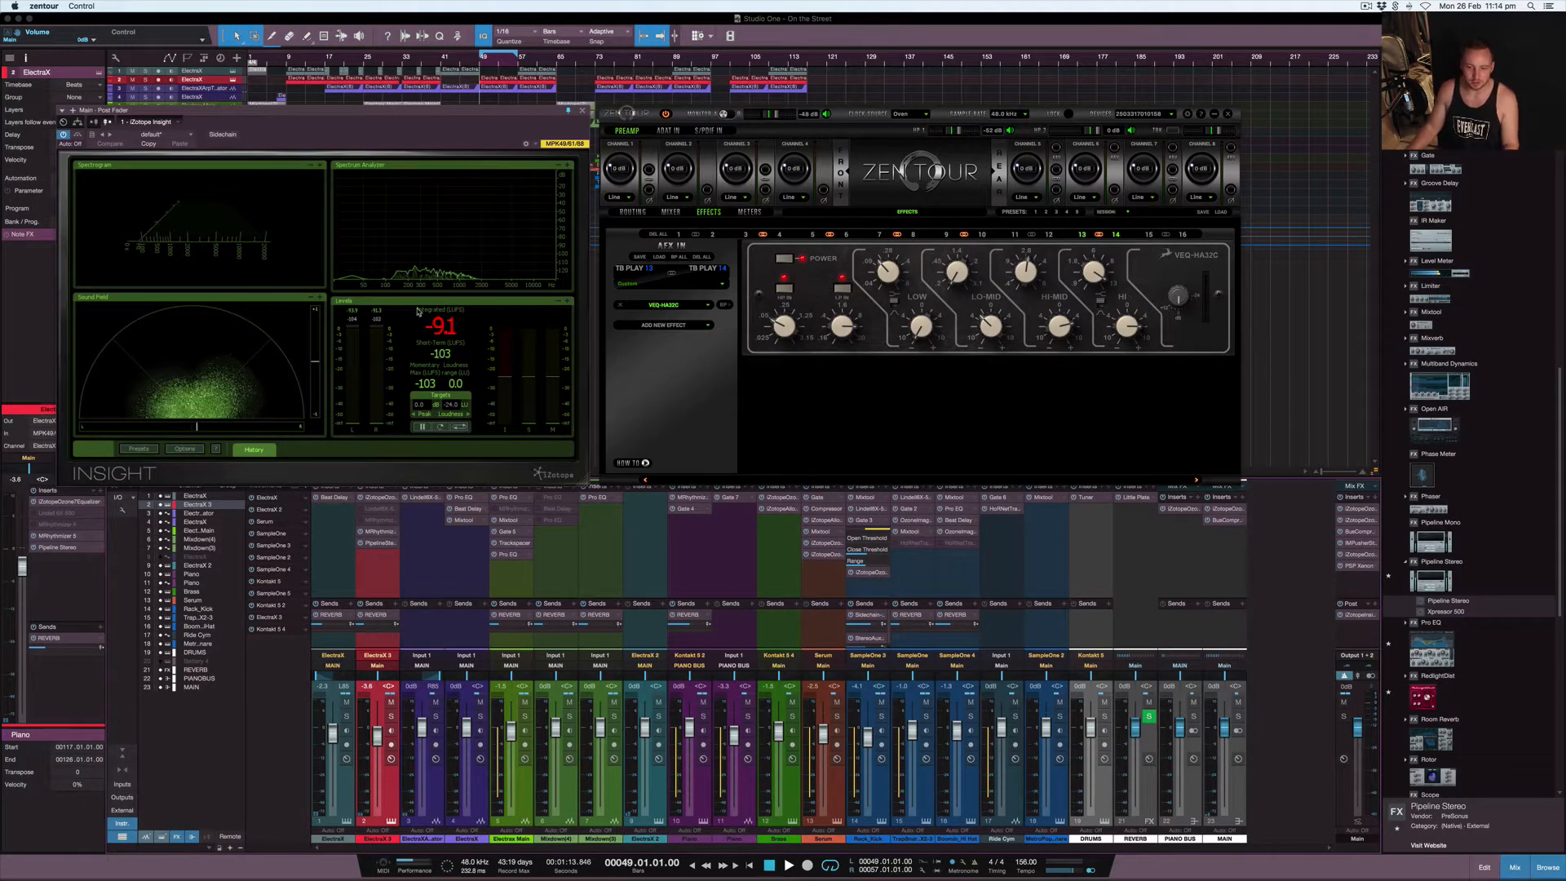
# Enlarge Insight's Spectrum Analyzer to fill its window and solo the red ElectraX 3 channel.
pyautogui.click(489, 112)
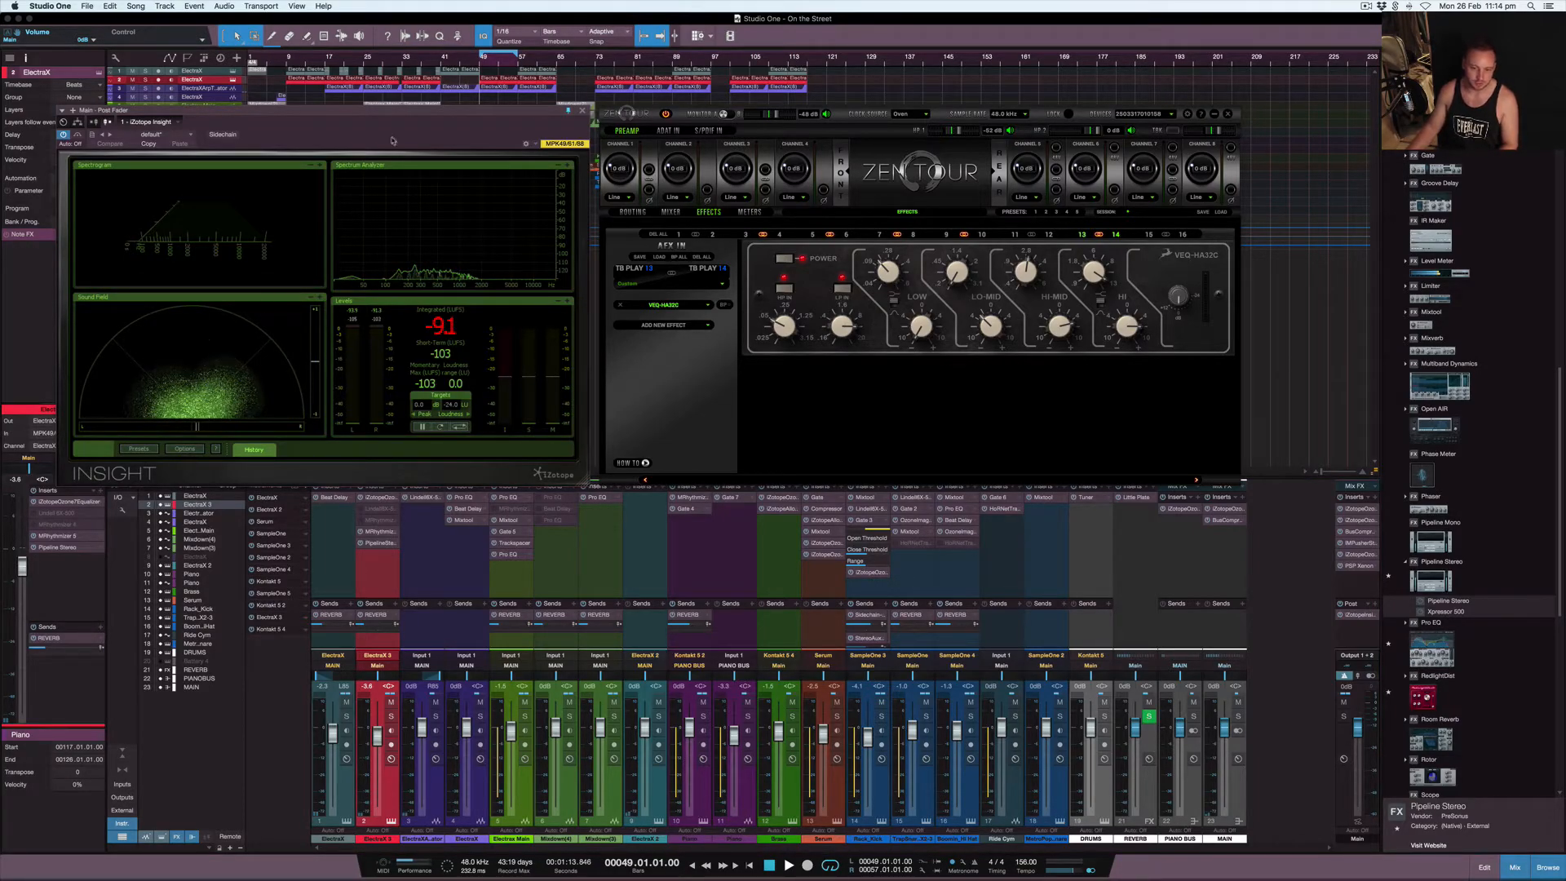
pyautogui.click(563, 164)
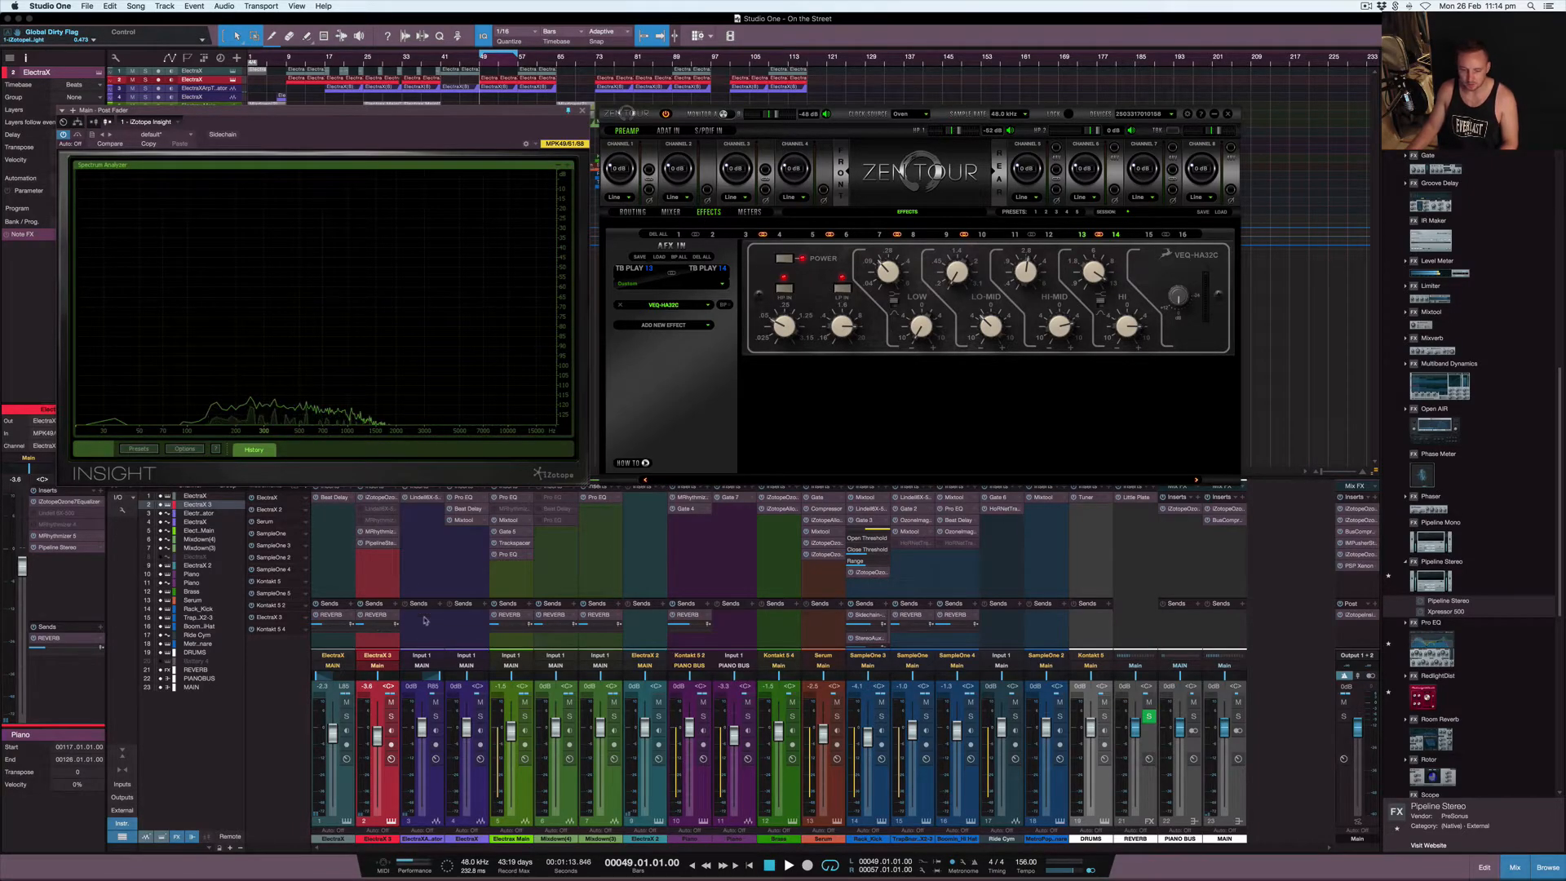
pyautogui.click(392, 716)
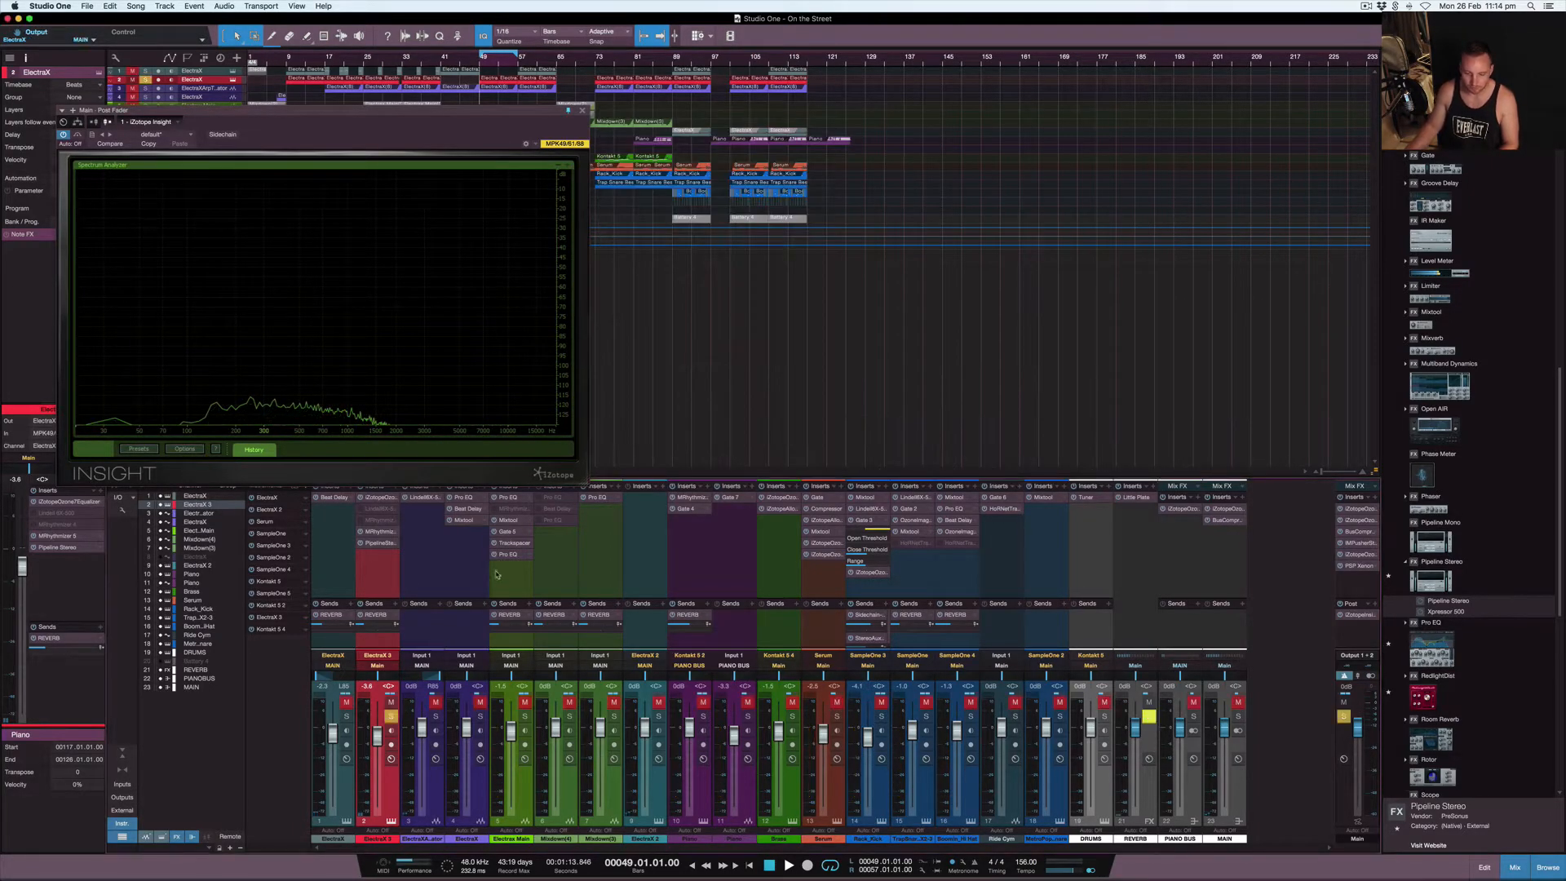
# Switch off the VEQ-HA32C's power in Zen Tour and start playback to examine the unprocessed spectrum in Insight.
pyautogui.click(1089, 856)
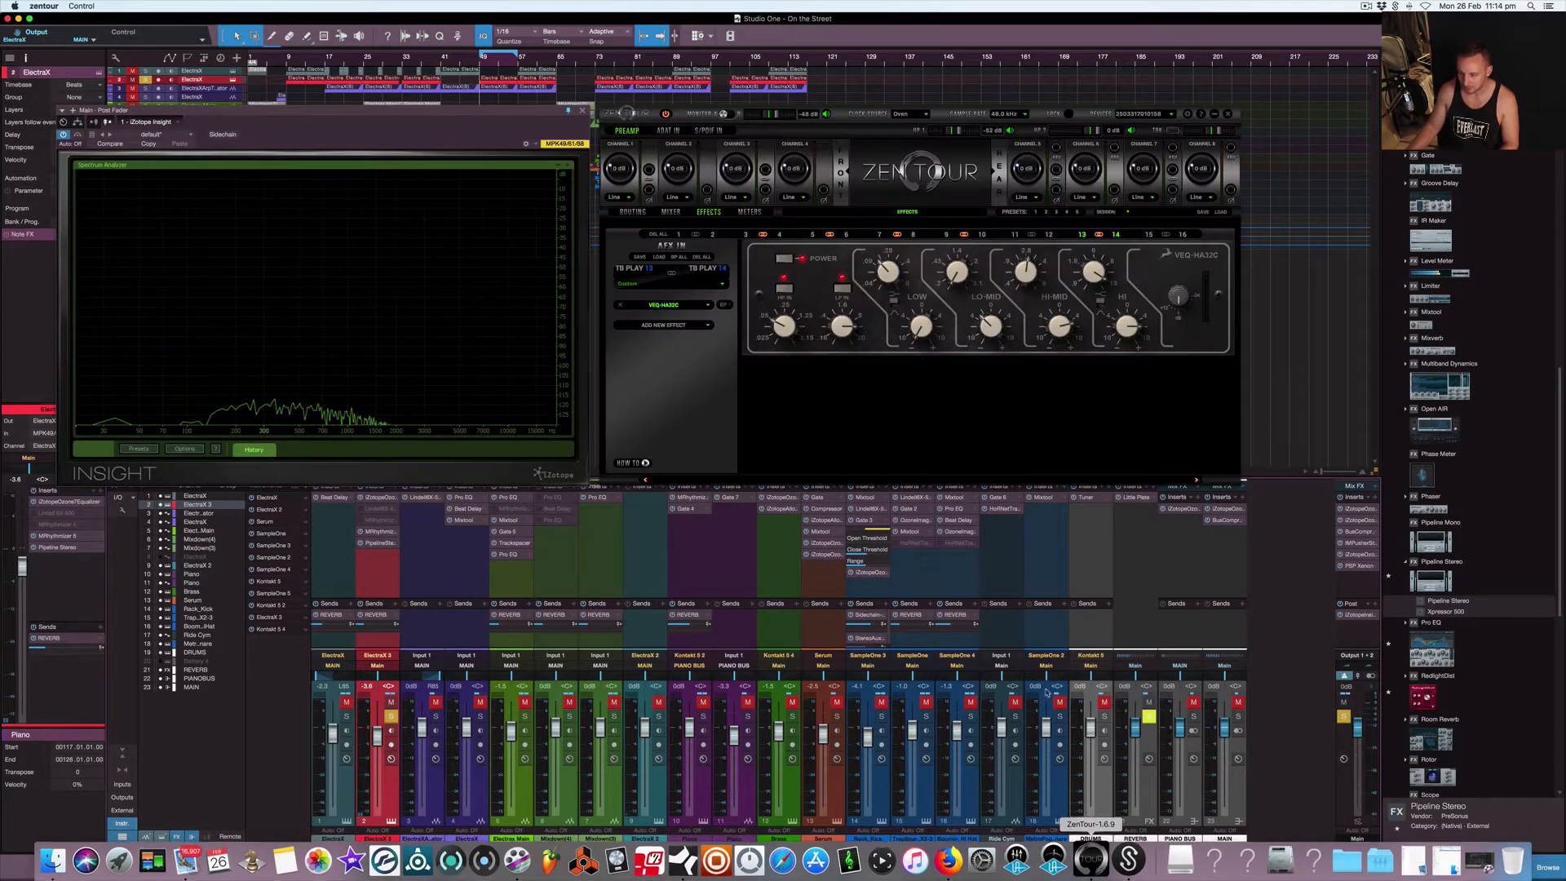
pyautogui.click(787, 258)
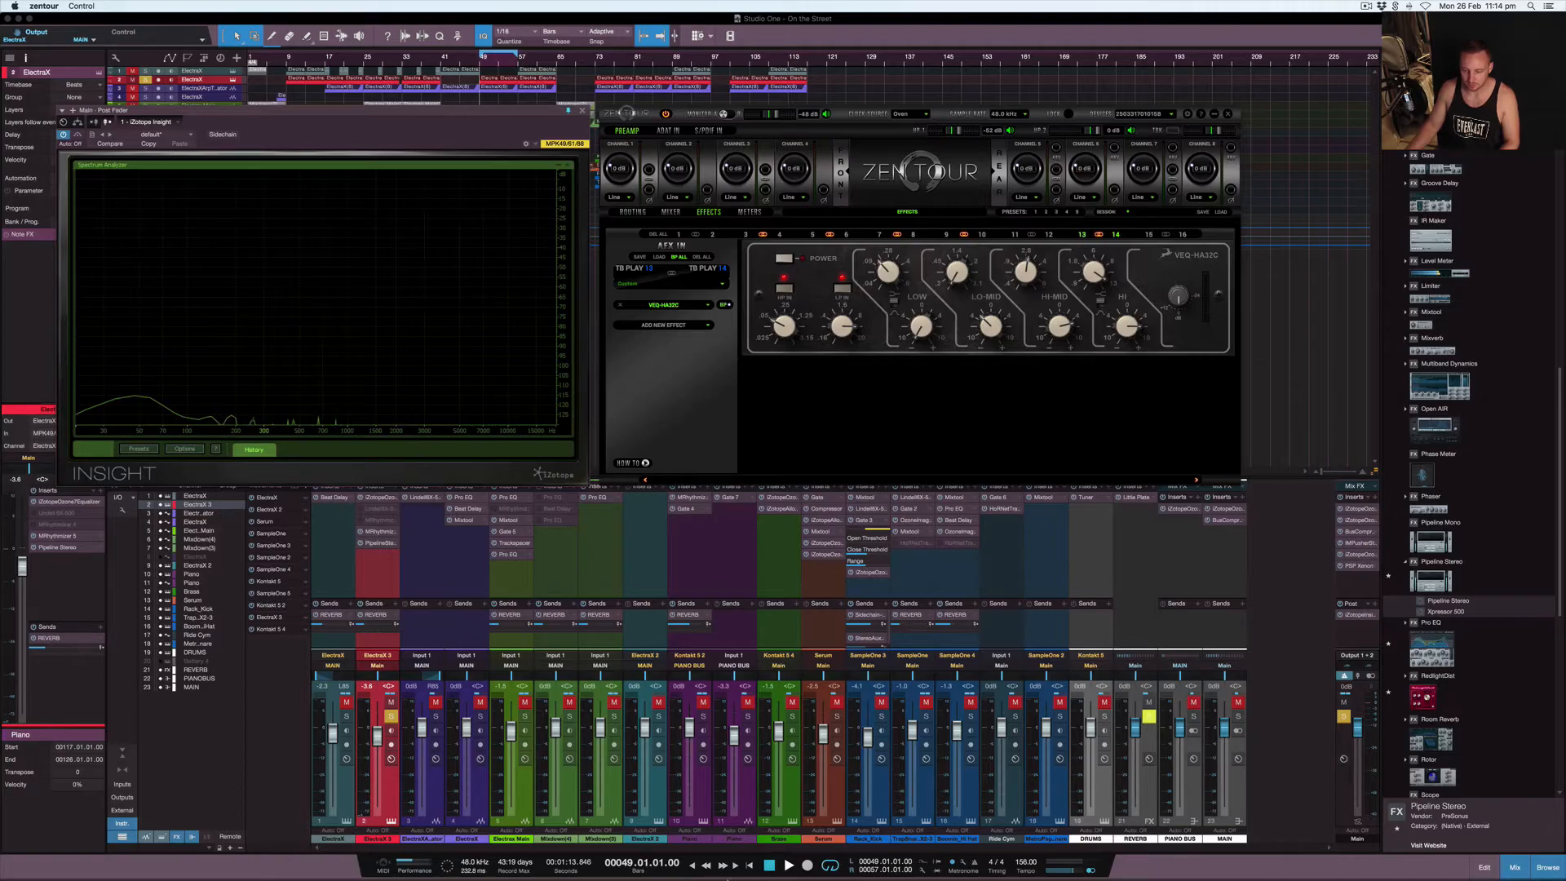
pyautogui.click(787, 865)
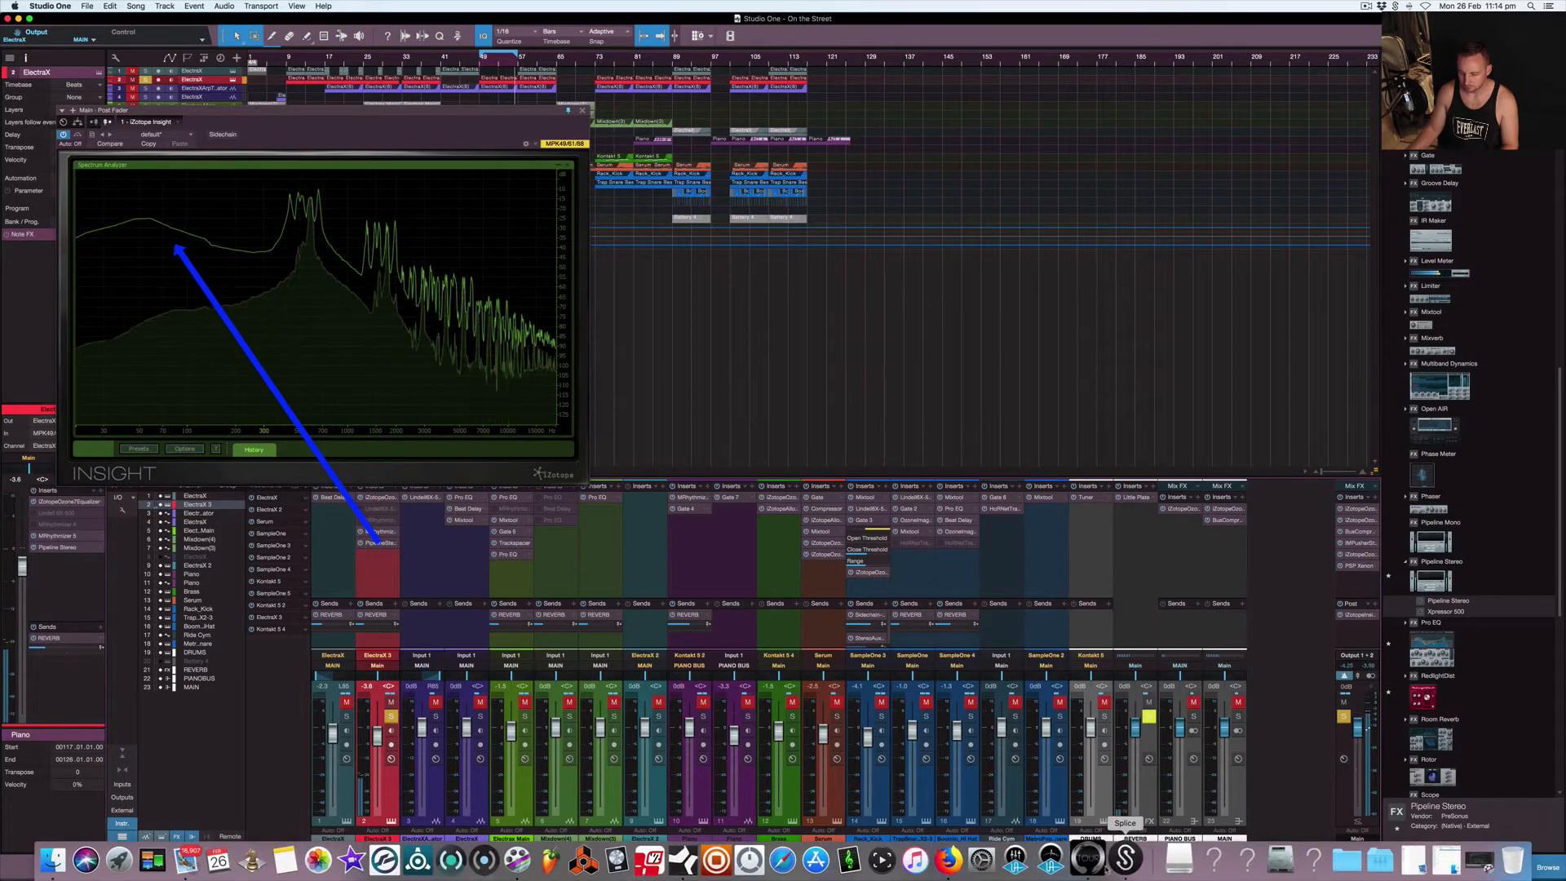
# Toggle the VEQ-HA32C's power during playback and compare the processed and unprocessed spectrum in Insight.
pyautogui.click(1089, 858)
pyautogui.click(785, 259)
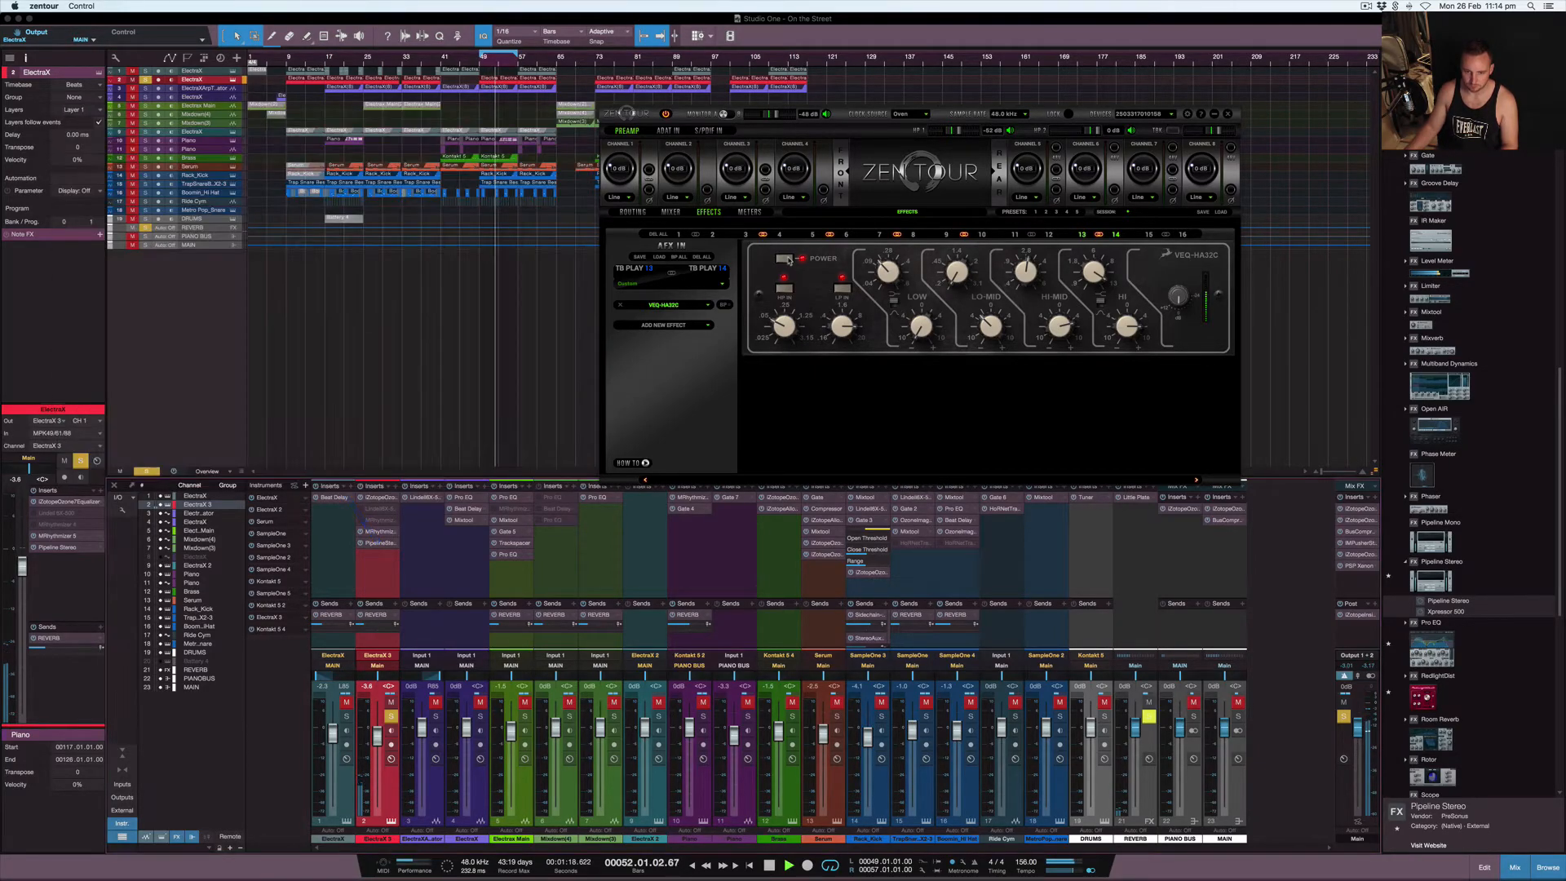
pyautogui.click(1358, 615)
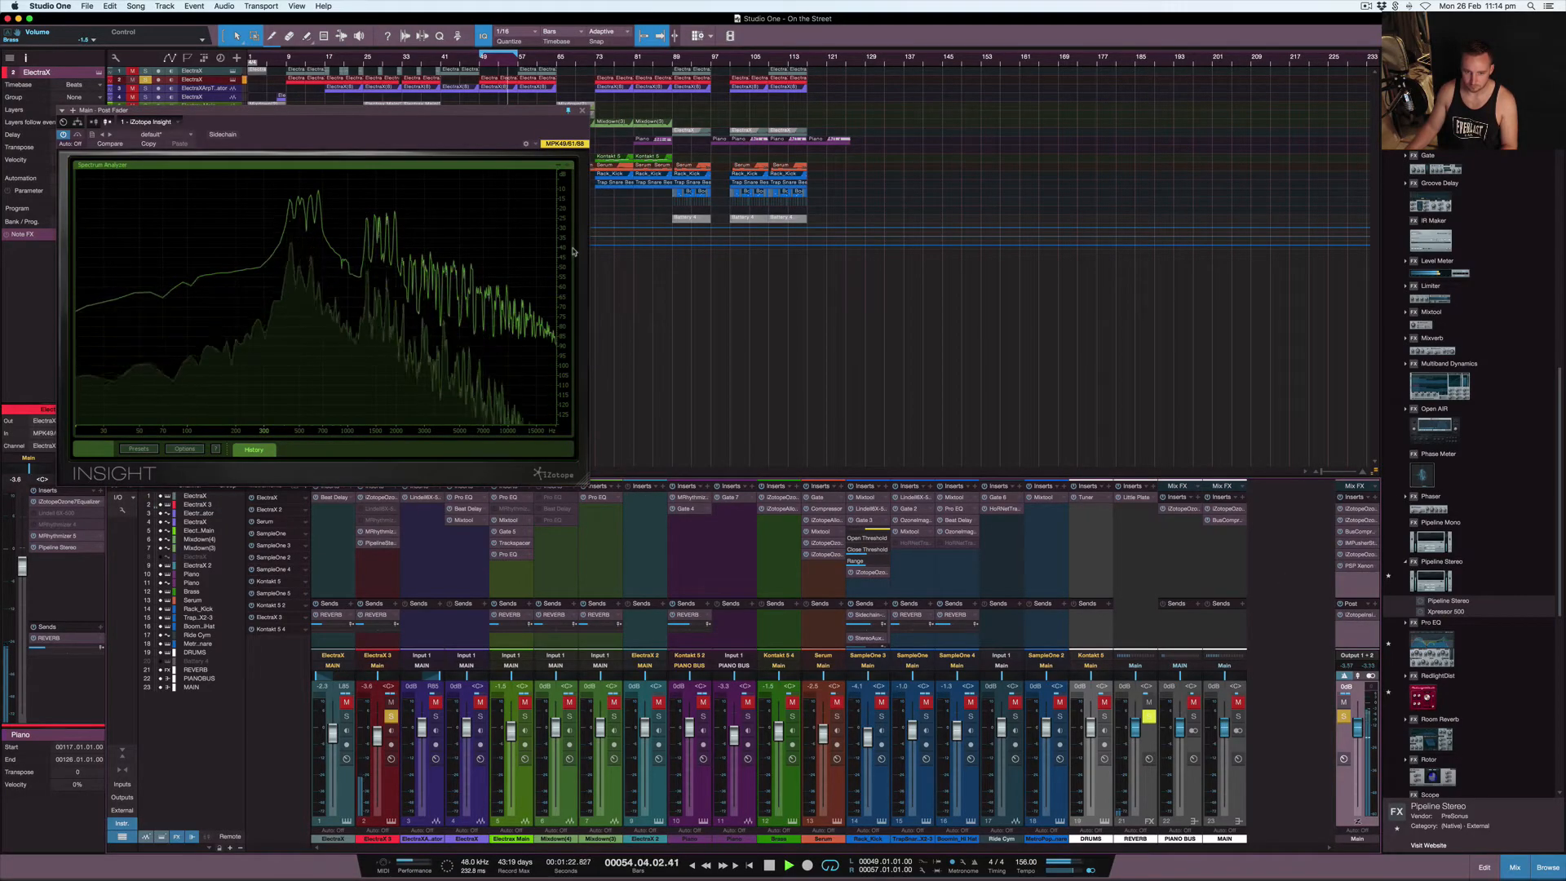
pyautogui.moveTo(1024, 878)
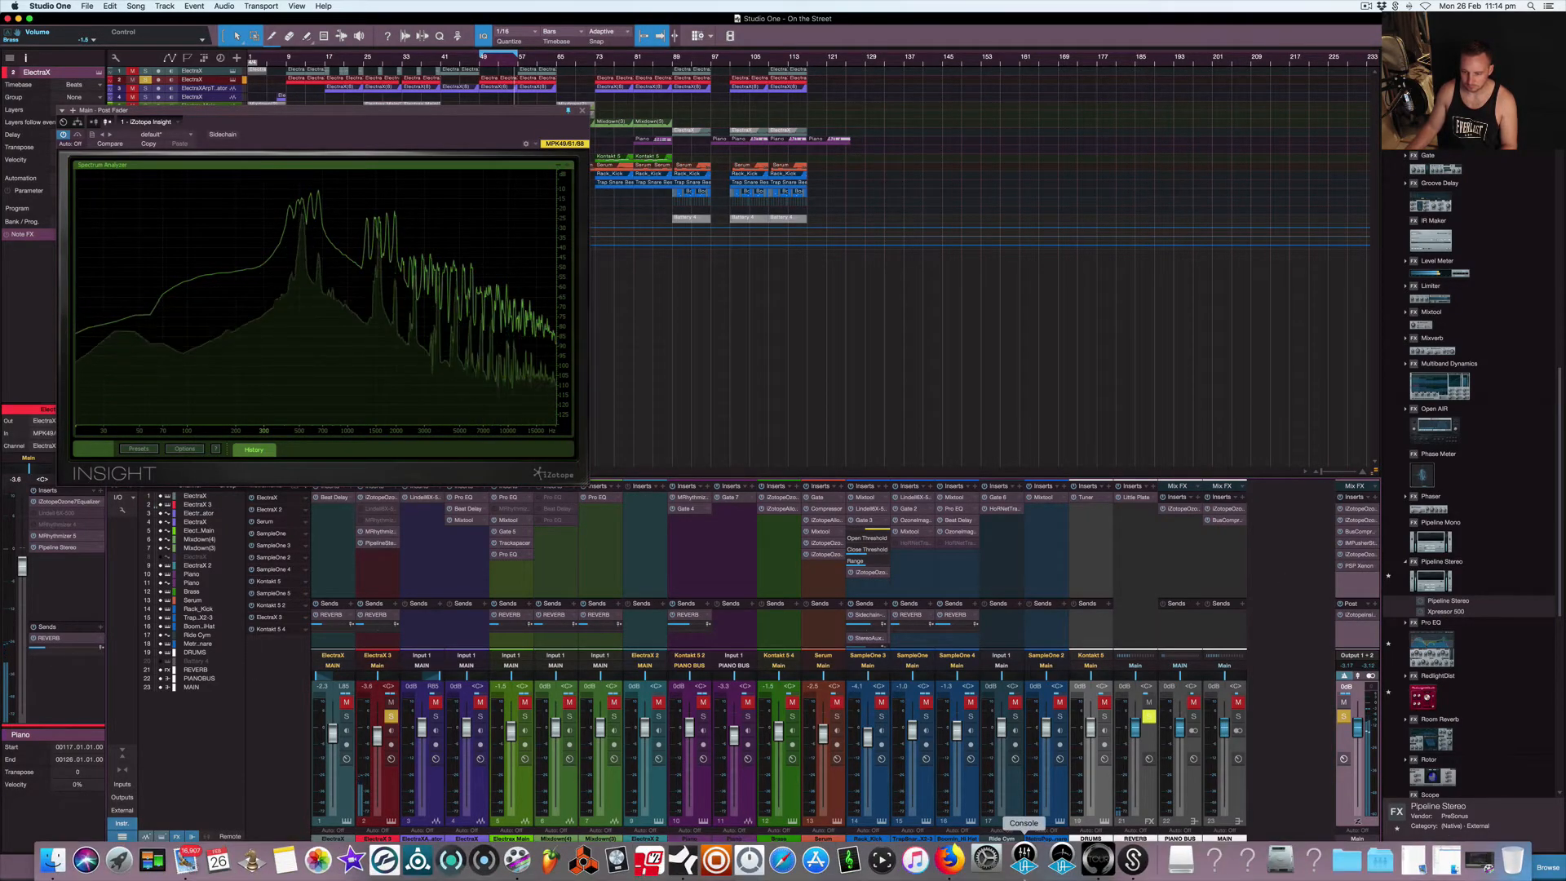
pyautogui.click(1092, 872)
pyautogui.click(783, 258)
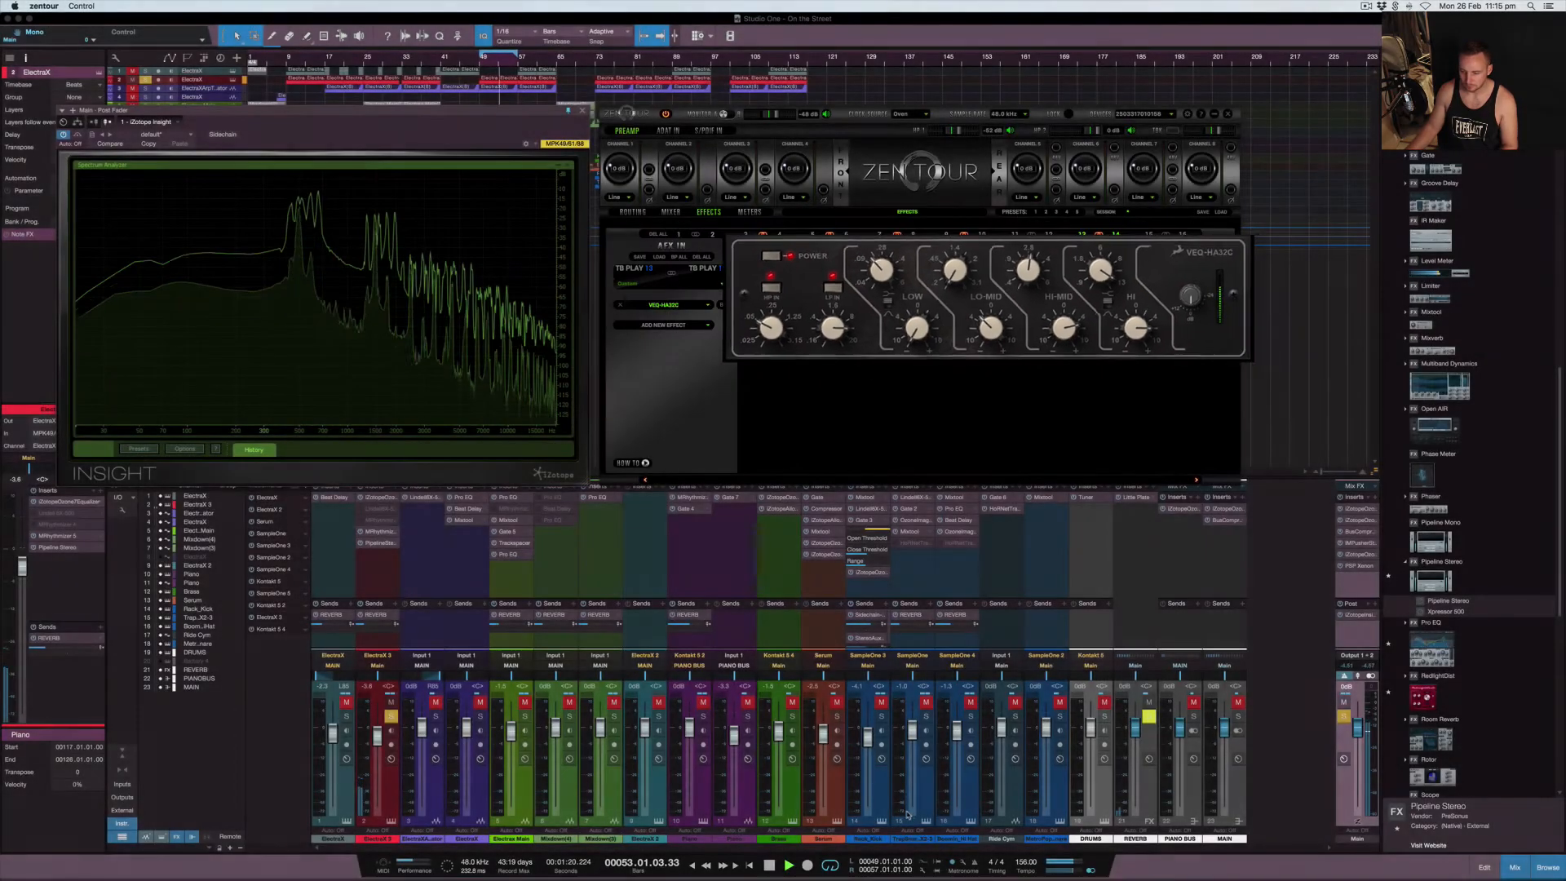
# Stop playback and close the Insight window.
pyautogui.click(785, 866)
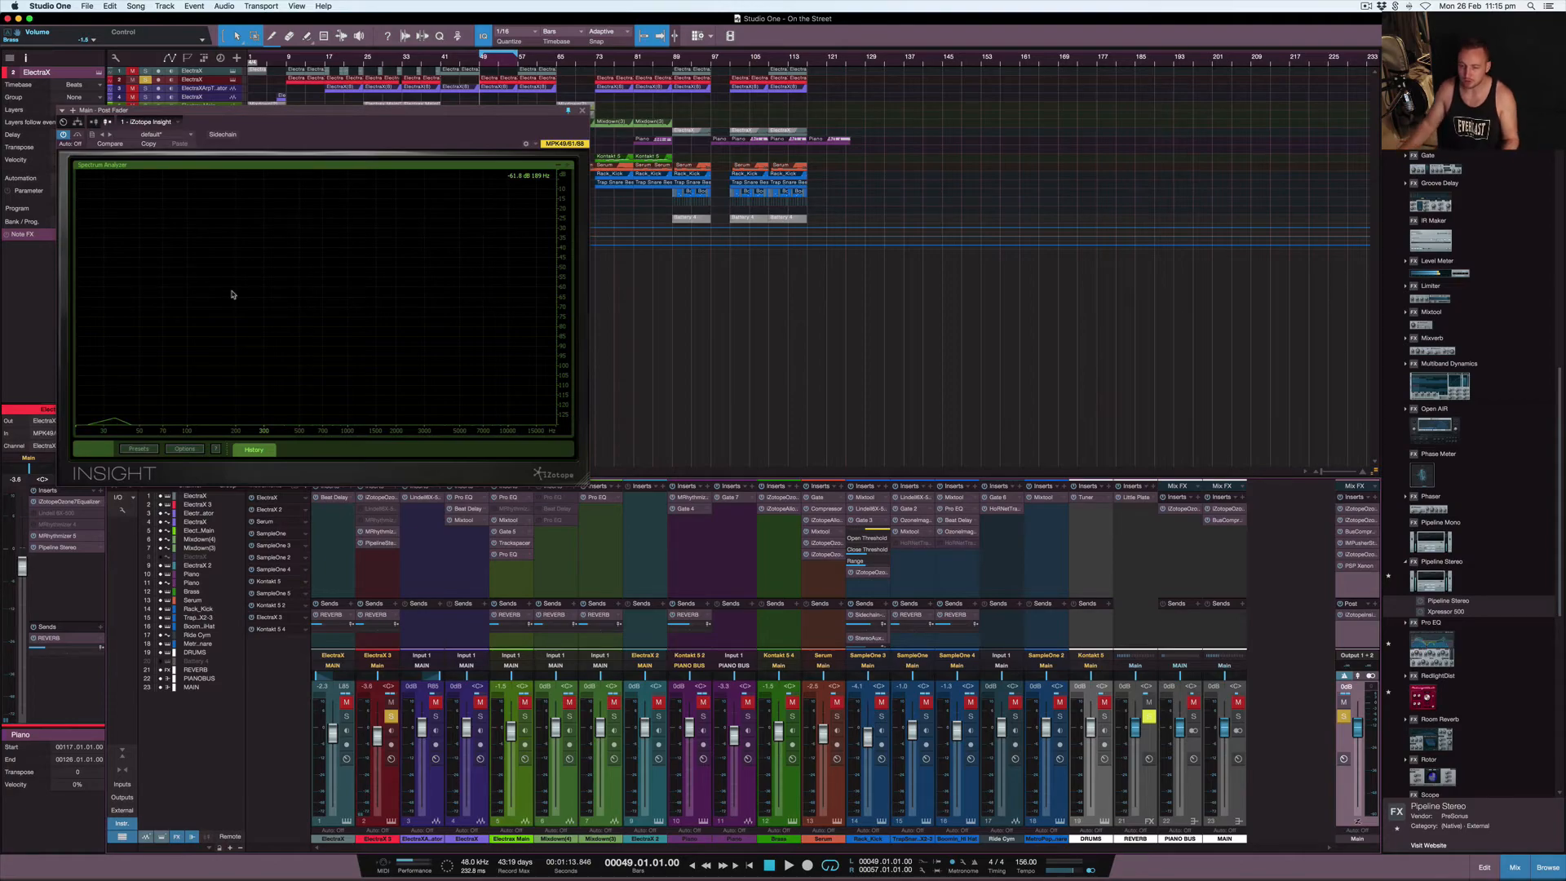
pyautogui.click(581, 109)
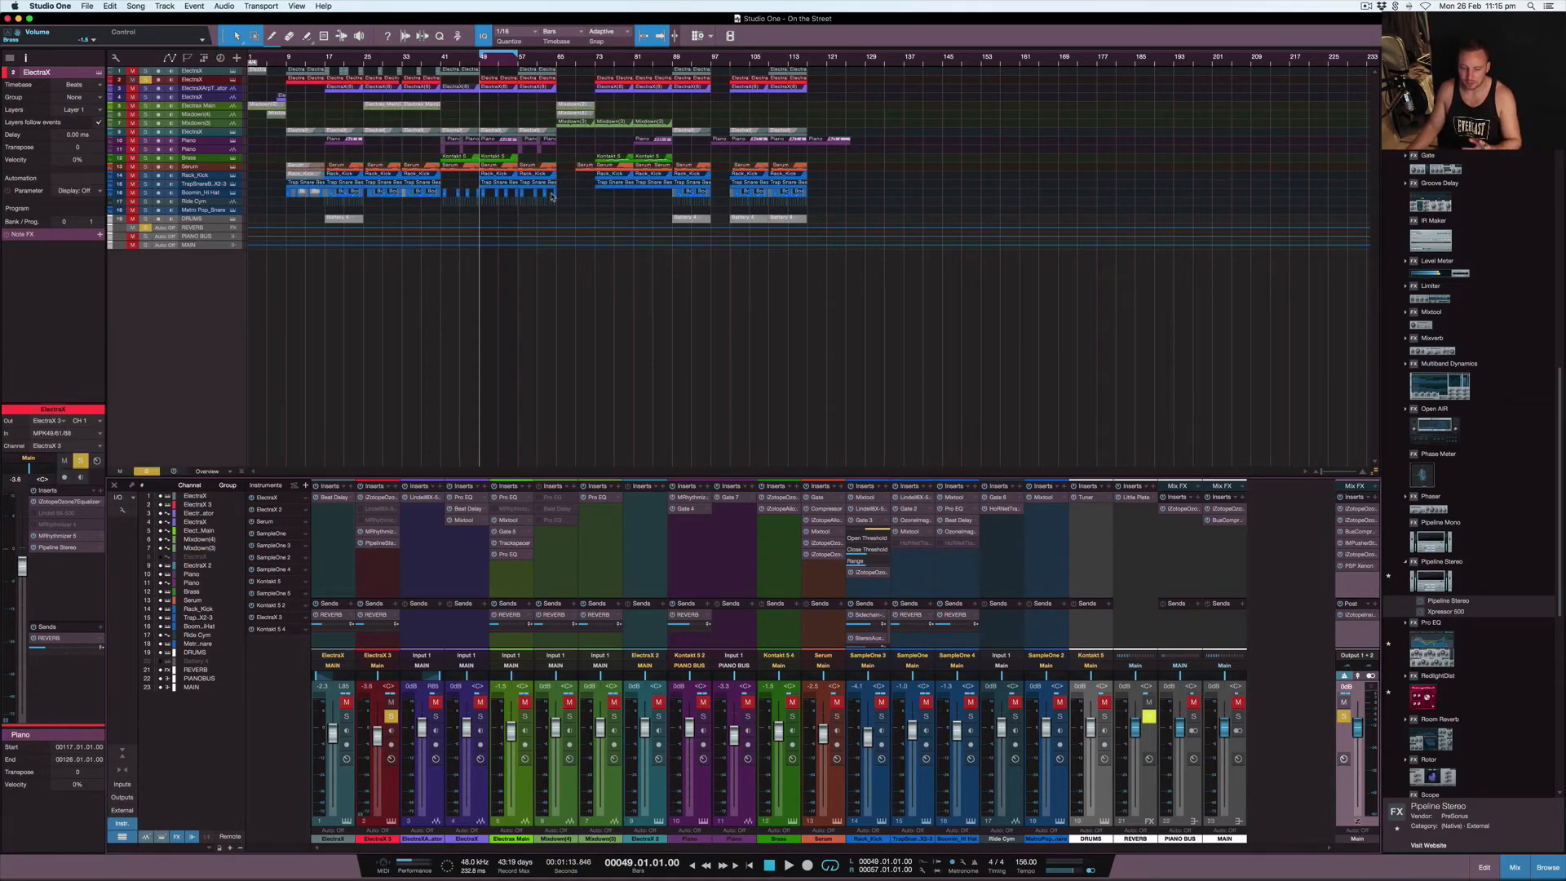